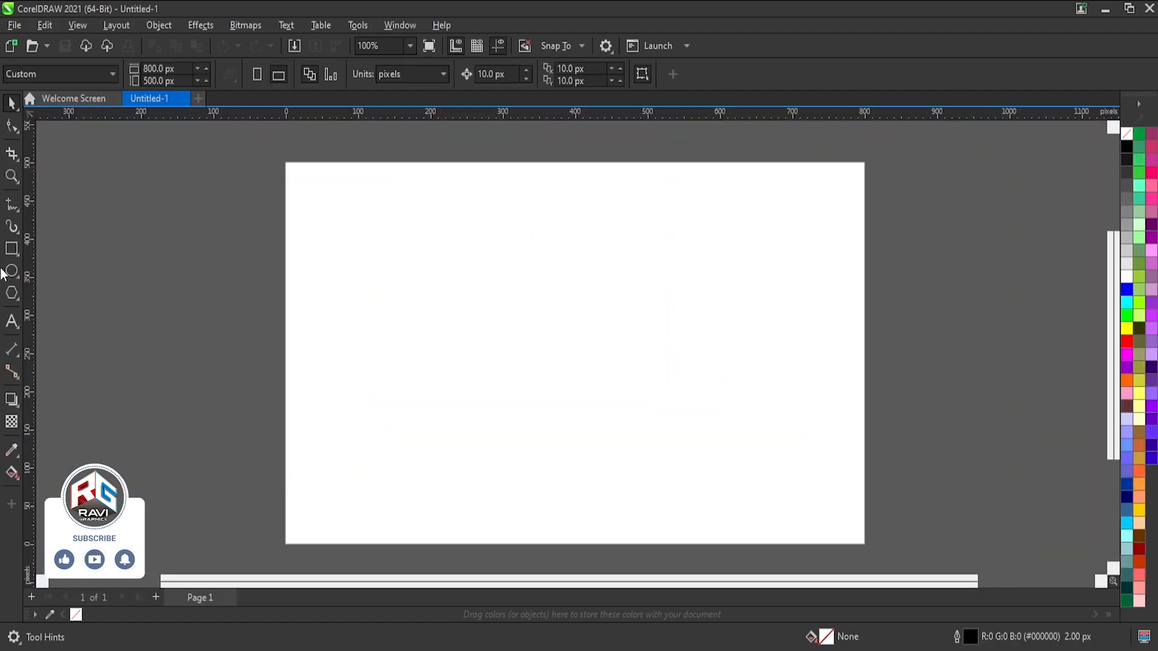
Step: Draw a tall, narrow ellipse 77 px wide and 270 px high and centre it on the page
left_click_drag(440, 215, 496, 422)
left_click(12, 104)
key("p")
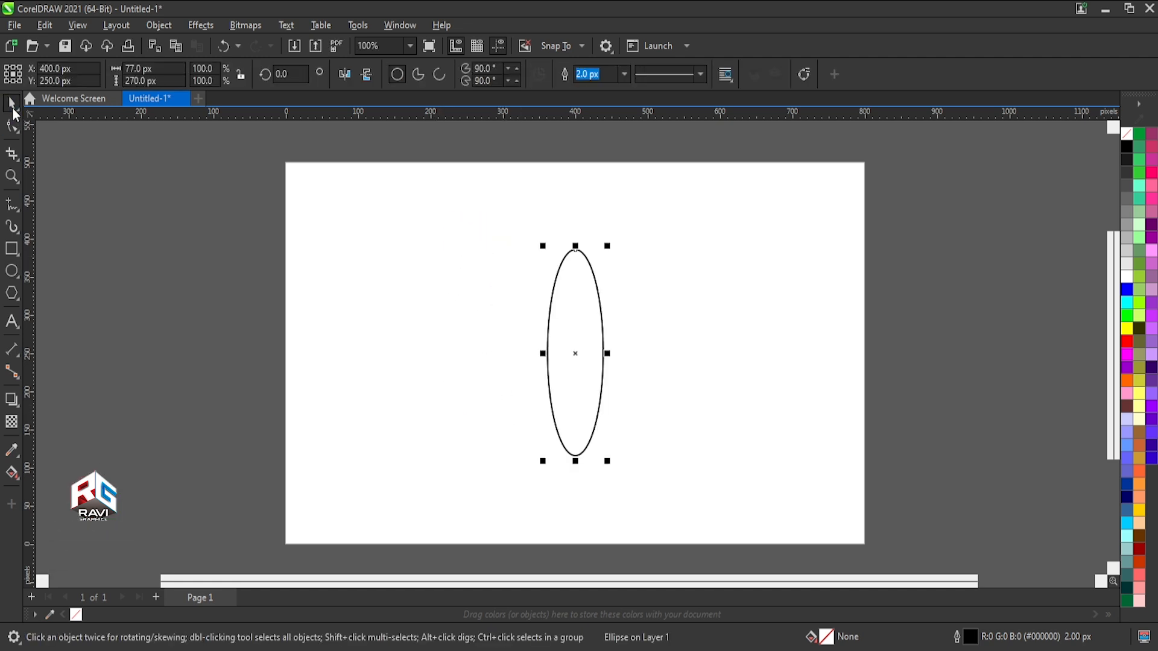
key("shift+F2")
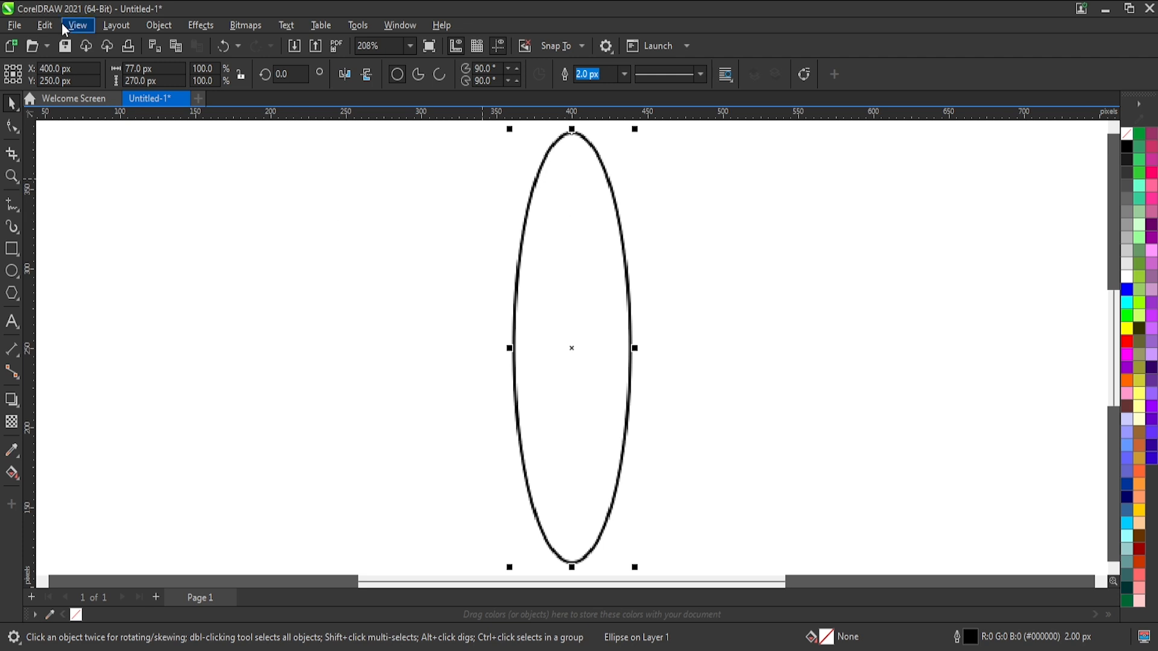
scroll(630, 133, "up", 3)
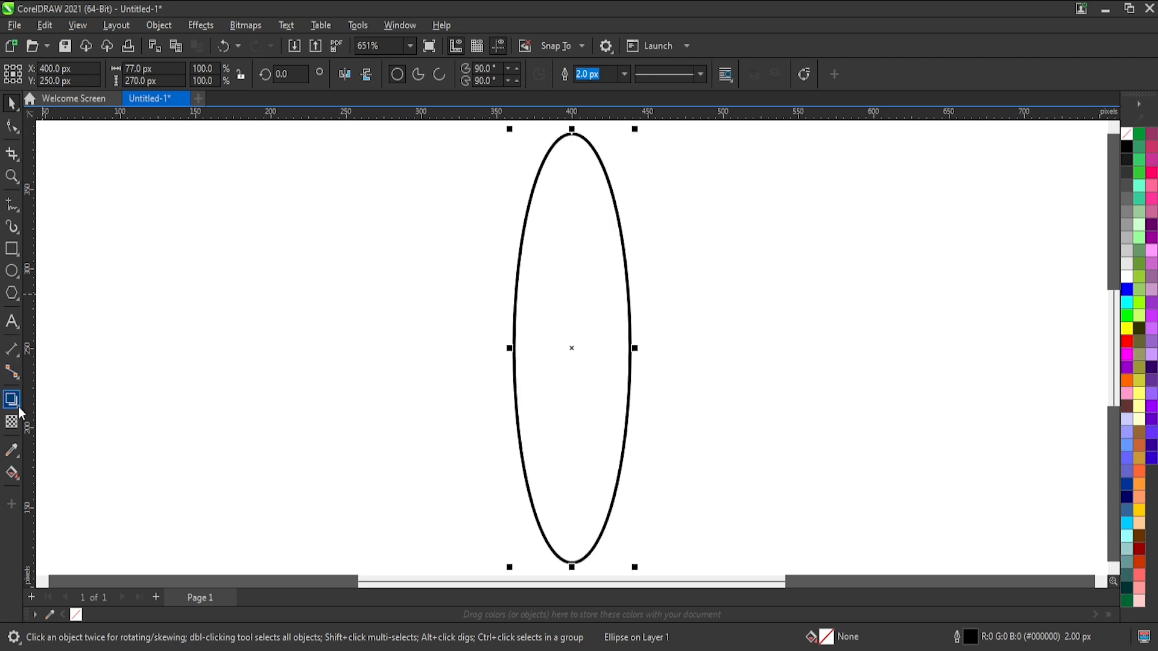
Step: Create a smaller concentric ellipse inside the first, about 41 px wide and 192 px high
left_click_drag(559, 331, 610, 202)
key("ctrl+z")
key("space")
key("space")
left_click_drag(634, 129, 615, 201)
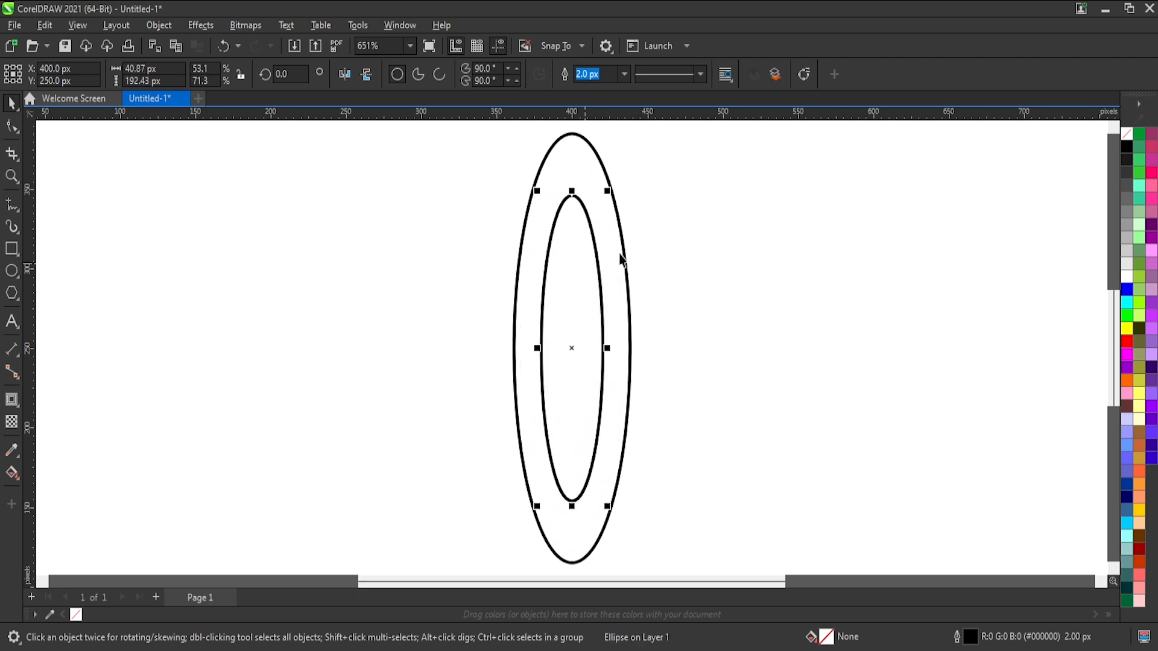
key("ctrl+a")
left_click(582, 258)
scroll(582, 258, "down", 1)
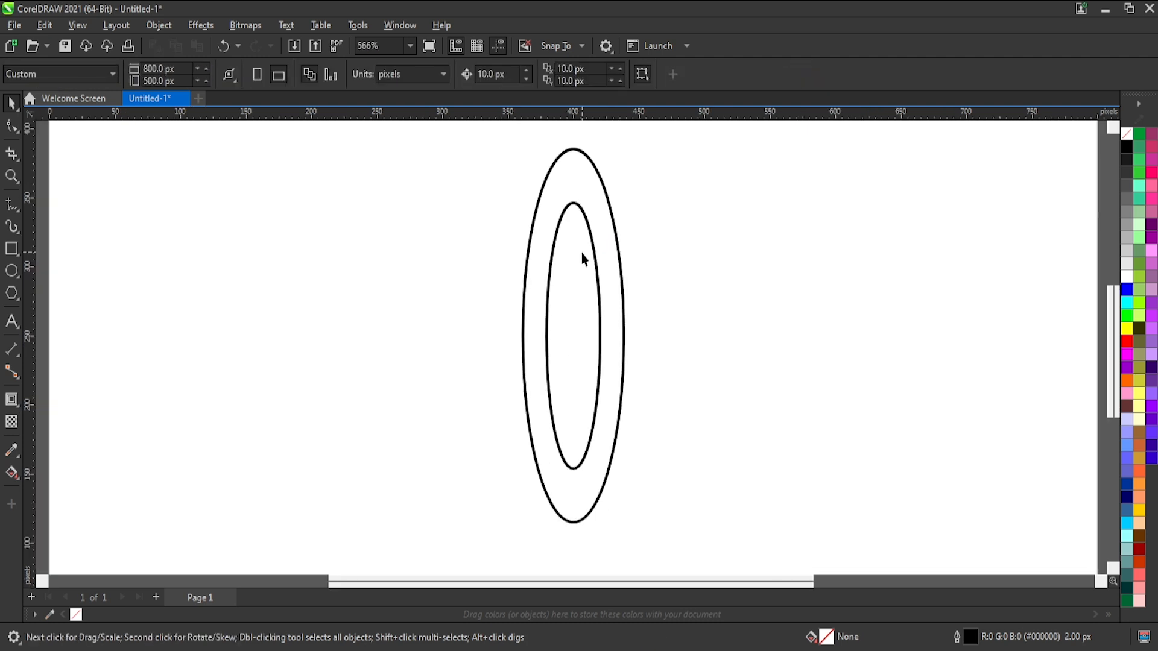
Step: Select both ellipses and place a duplicate of the pair about 12 px to the side
left_click_drag(495, 503, 495, 504)
scroll(553, 348, "up", 1)
left_click_drag(555, 343, 598, 317)
left_click(651, 349)
key("ctrl+z")
scroll(641, 353, "down", 1)
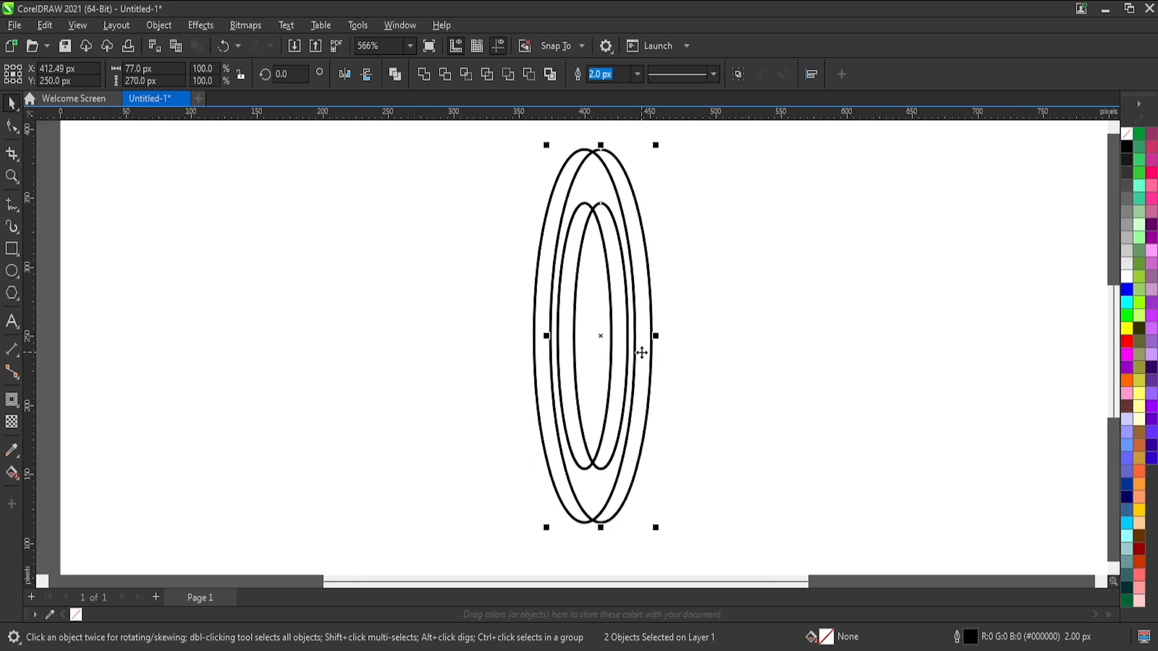
Step: Adjust the two overlapping ellipse pairs to about 14 px apart and group all the ellipses
key("ctrl+z")
scroll(635, 353, "up", 2)
mouse_move(633, 352)
left_mouse_down()
mouse_move(654, 356)
mouse_move(627, 348)
left_mouse_up()
scroll(627, 348, "down", 1)
scroll(681, 364, "down", 2)
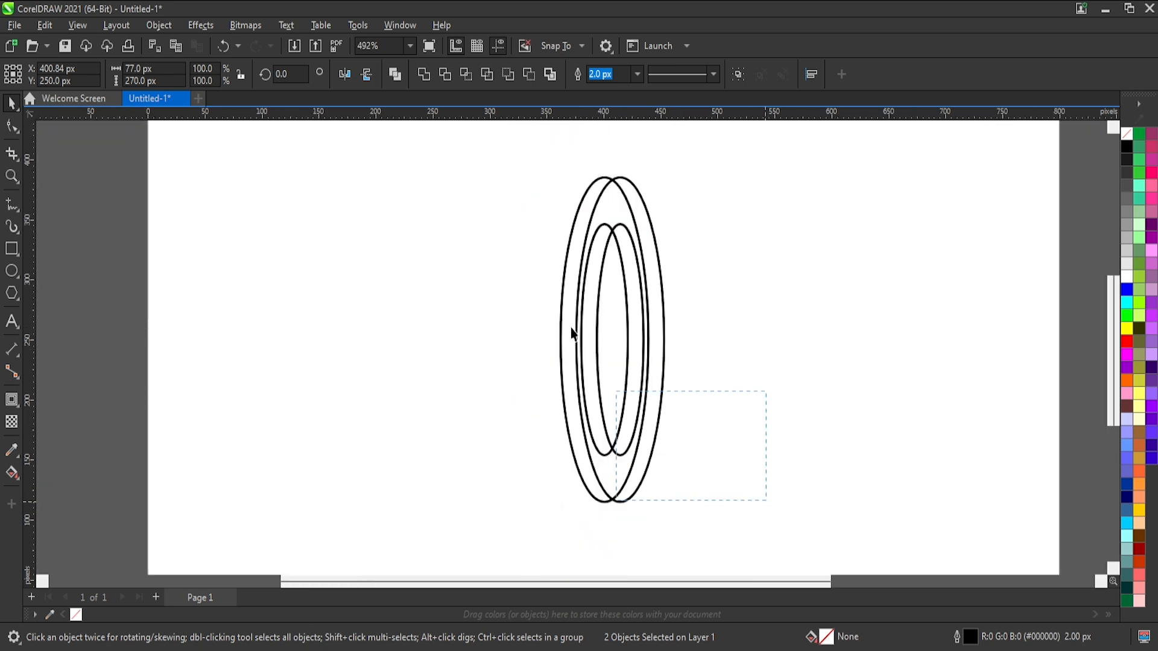
key("ctrl+g")
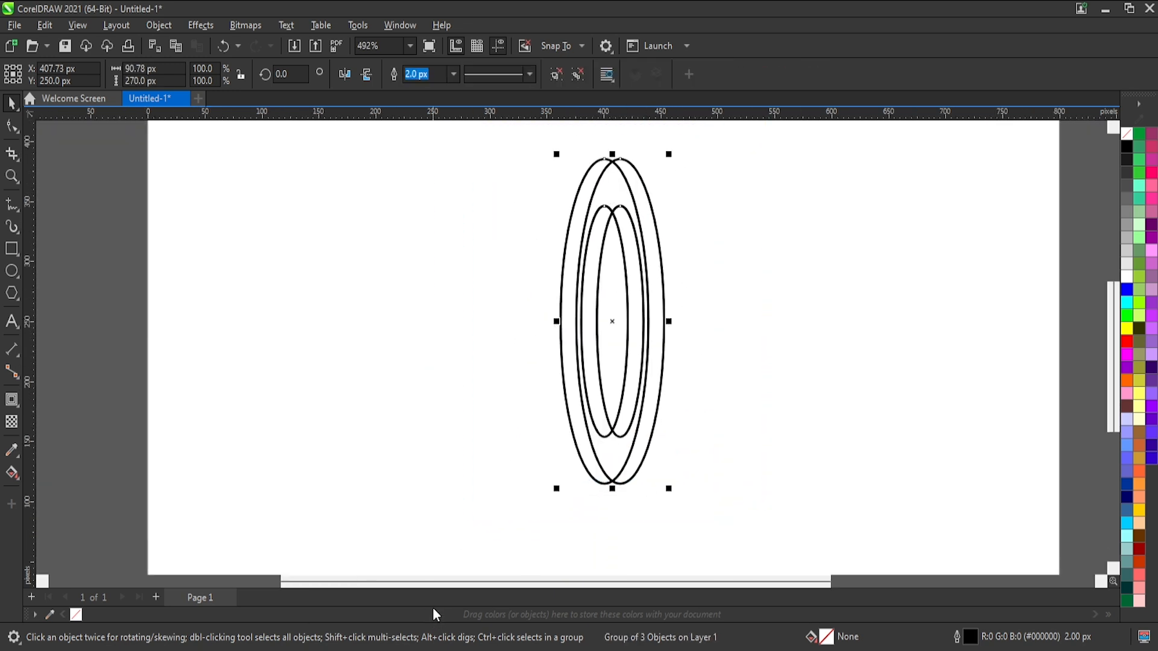
left_click(494, 134)
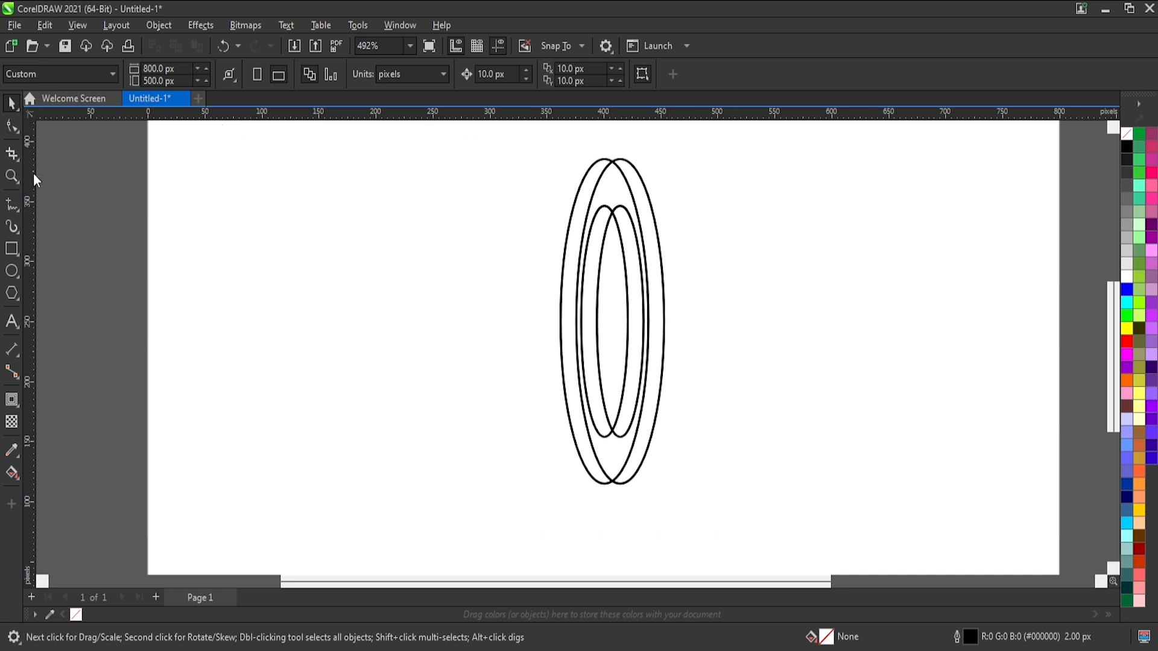
Step: Draw a horizontal straight line about 182 px long and align it with the top centre of the ellipse group
left_click(19, 209)
left_click(47, 221)
left_click_drag(569, 152, 500, 145)
key("space")
left_click(627, 181, "shift")
key("c")
key("t")
Step: Duplicate the horizontal line and align the copy with the bottom centre of the ellipse group
left_click(755, 132)
left_click(672, 158)
left_click_drag(671, 159, 653, 221)
key("c")
key("b")
Step: Shorten both horizontal lines to about 114 px and group them with the ellipses
left_click_drag(787, 131, 380, 543)
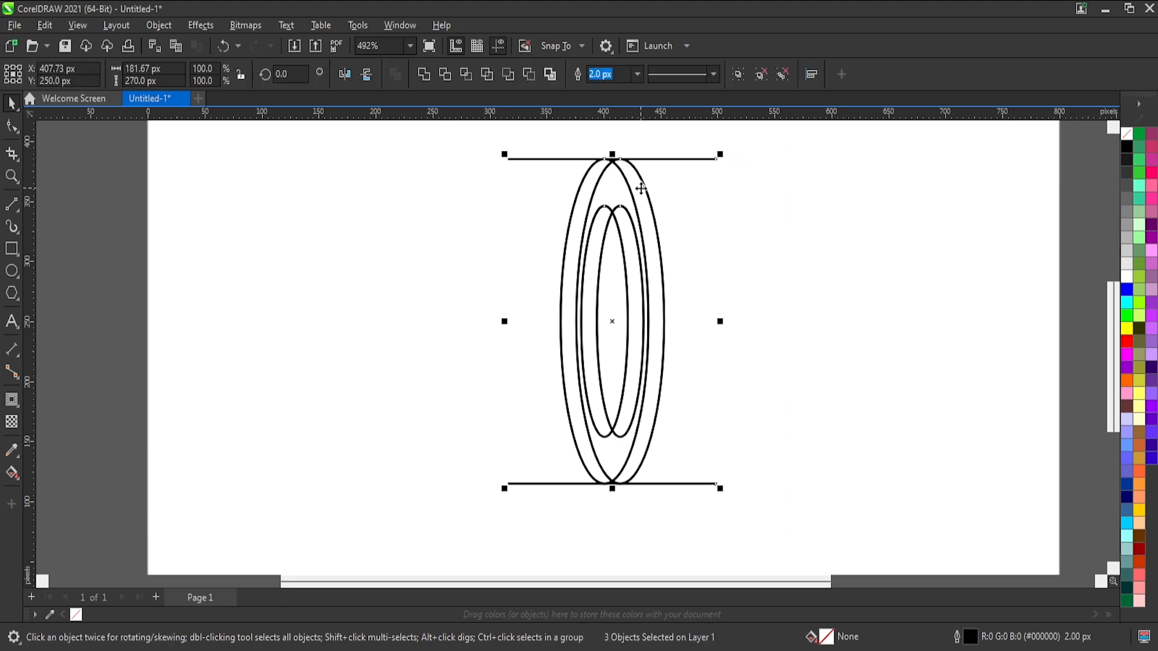
left_click_drag(716, 324, 678, 325)
left_click(812, 219)
left_click_drag(393, 627, 384, 637)
key("ctrl+g")
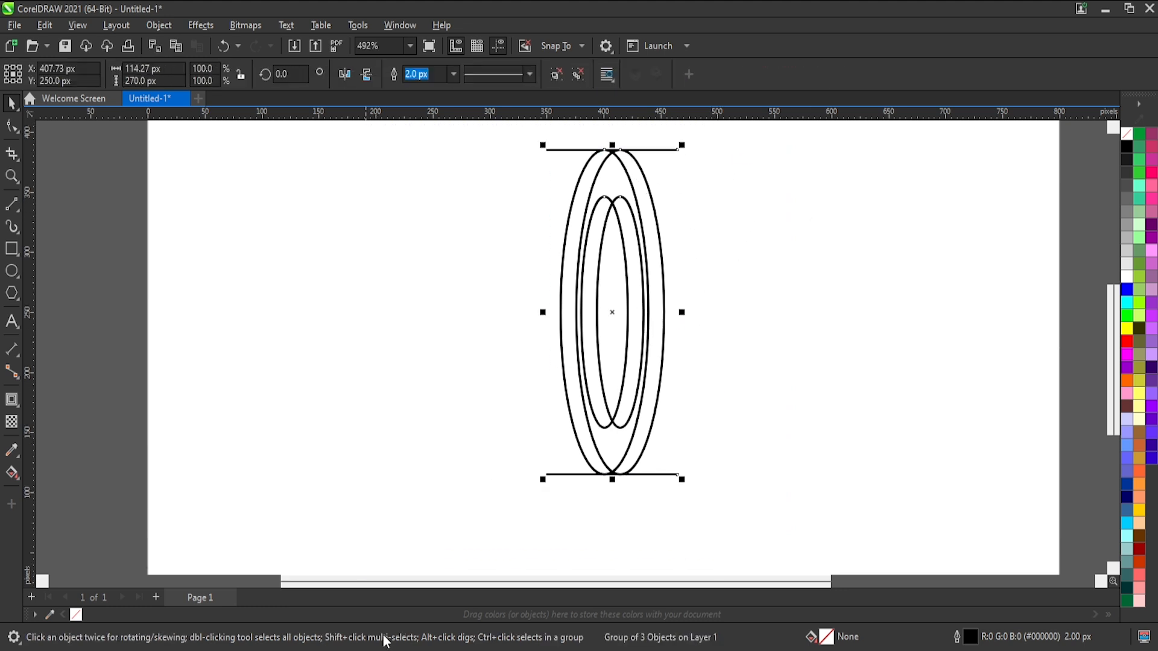
key("shift+F2")
scroll(639, 294, "down", 2)
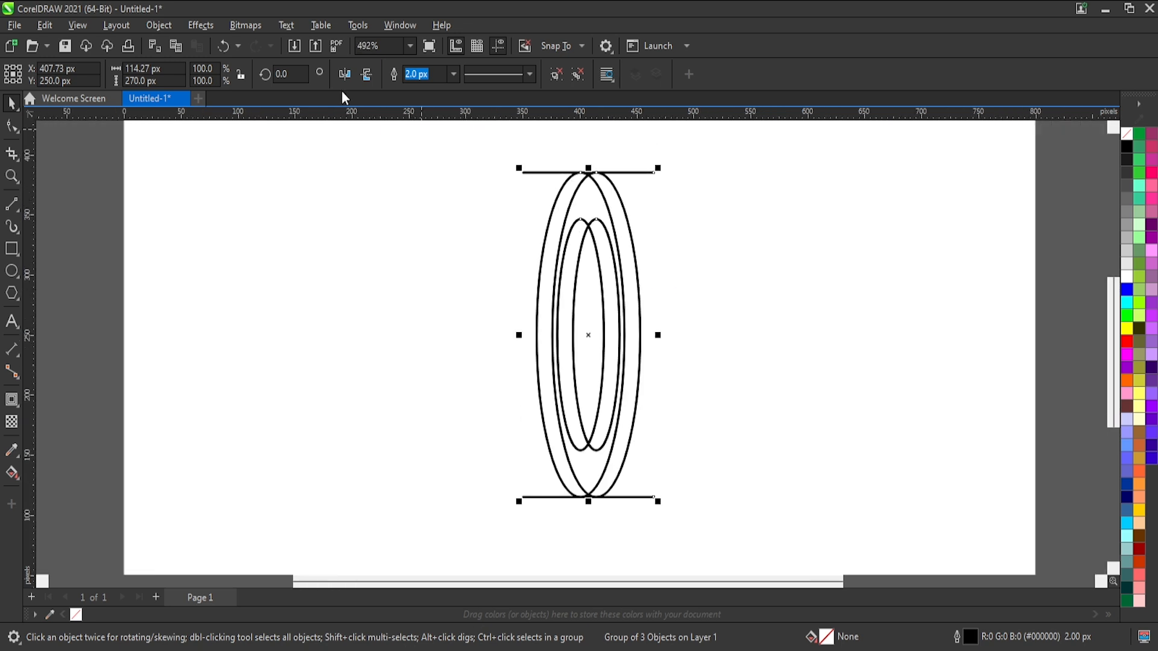
left_click_drag(586, 186, 641, 206)
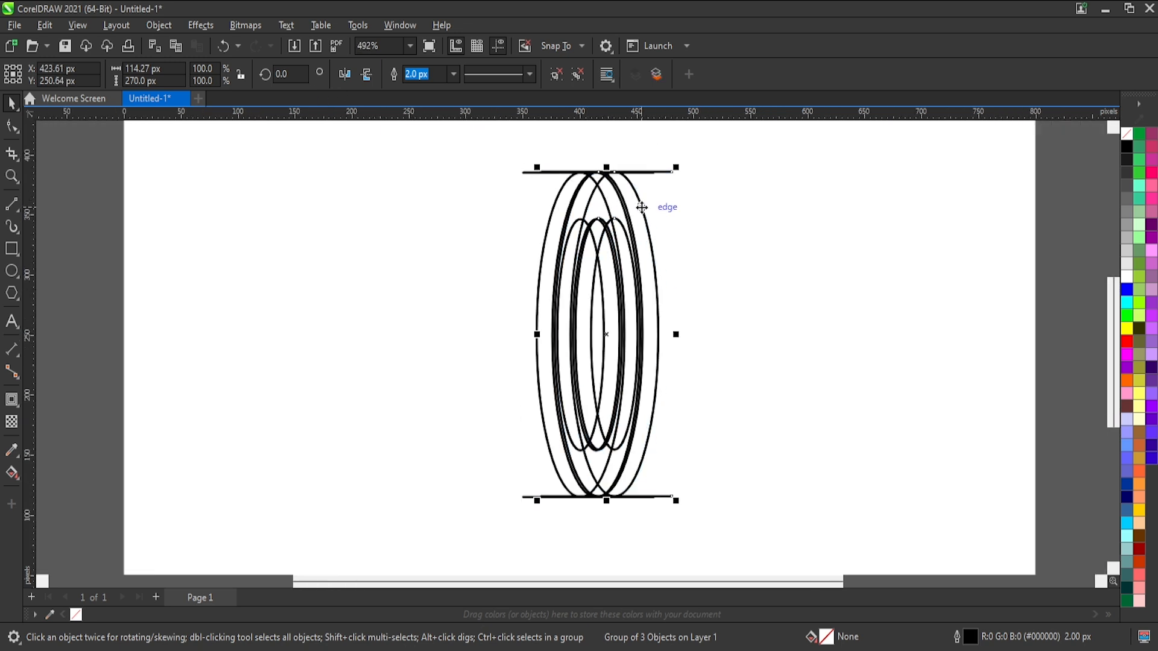
key("ctrl+z")
left_click_drag(585, 219, 588, 253)
key("Escape")
Step: Centre the group of ellipses and lines on the page and rotate it by 45 degrees
left_click(653, 173)
left_click(652, 172)
key("p")
double_click(287, 75)
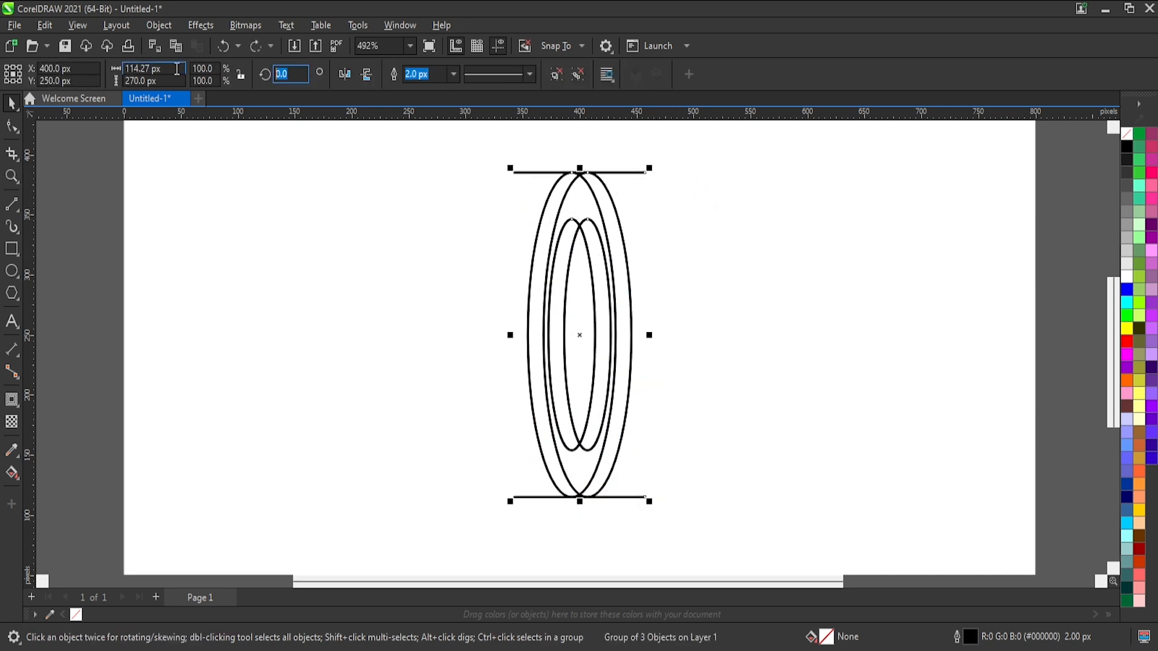
key("Return")
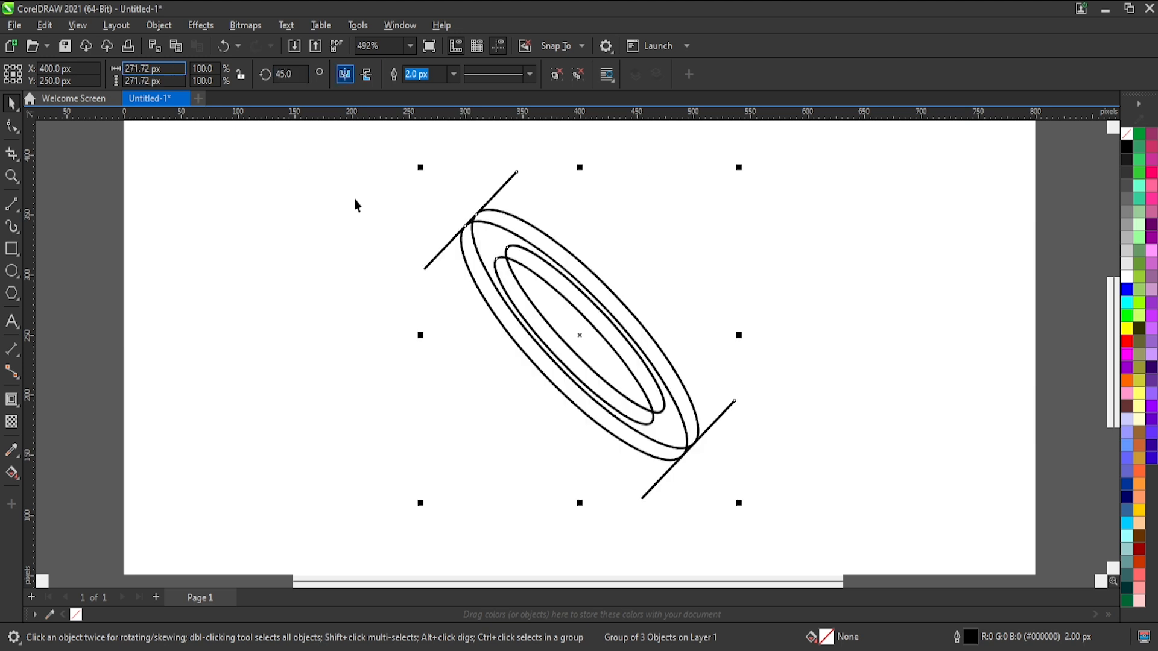
Step: Mirror a copy of the rotated group horizontally so the two cross at the page centre, and group both
left_click_drag(593, 285, 585, 313)
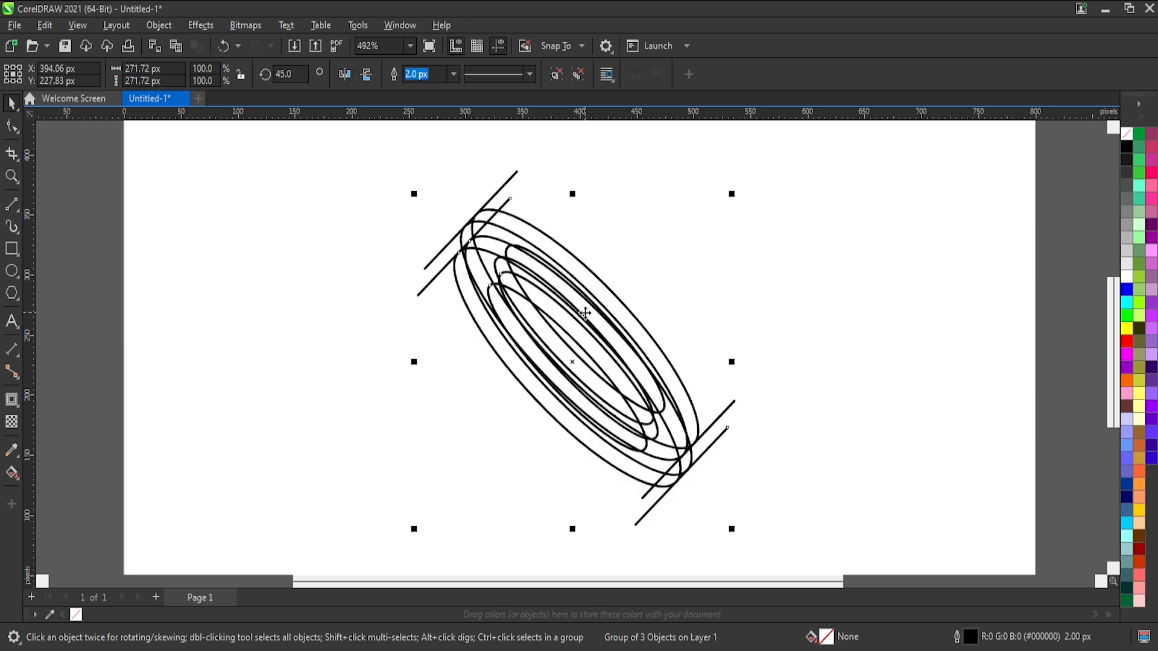
key("ctrl+z")
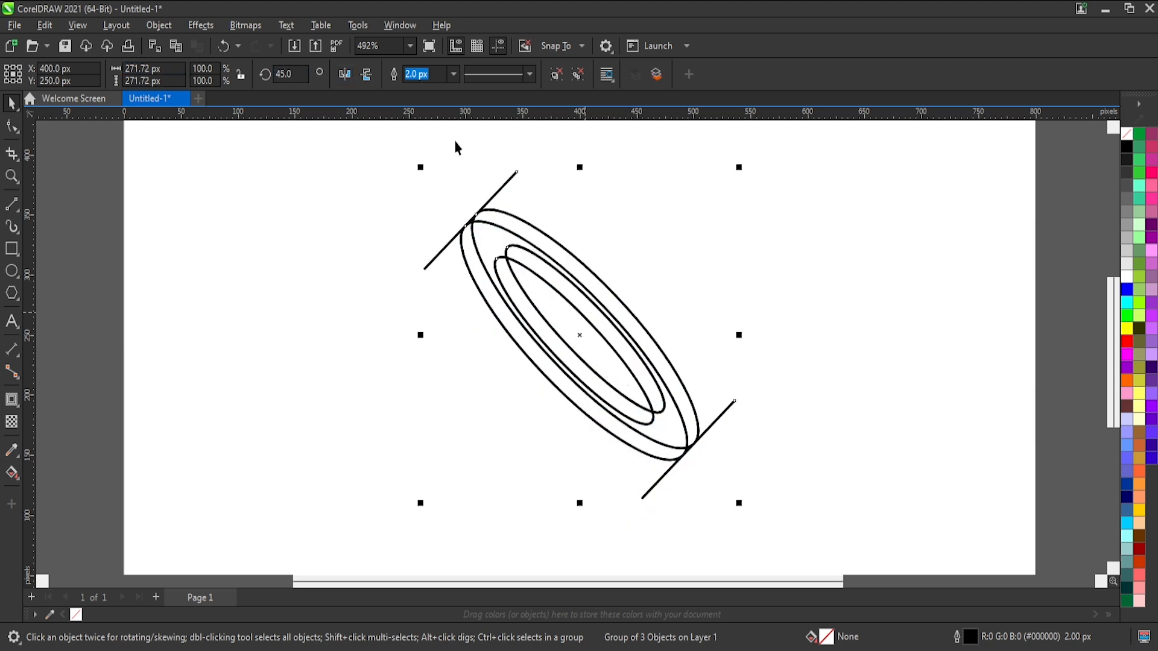
left_click(345, 75)
left_click(746, 168)
scroll(630, 452, "down", 1)
left_click_drag(780, 545, 437, 205)
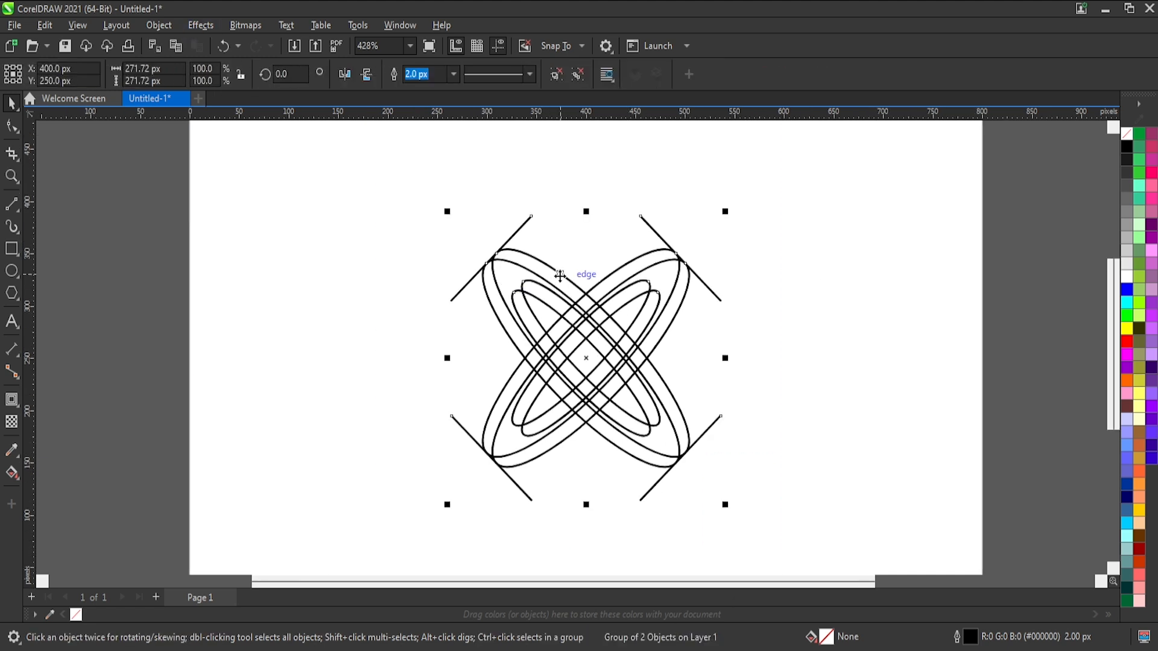
Step: Separate the four end lines from the crossed ellipses and group only the two ellipse sets together
scroll(561, 274, "up", 3)
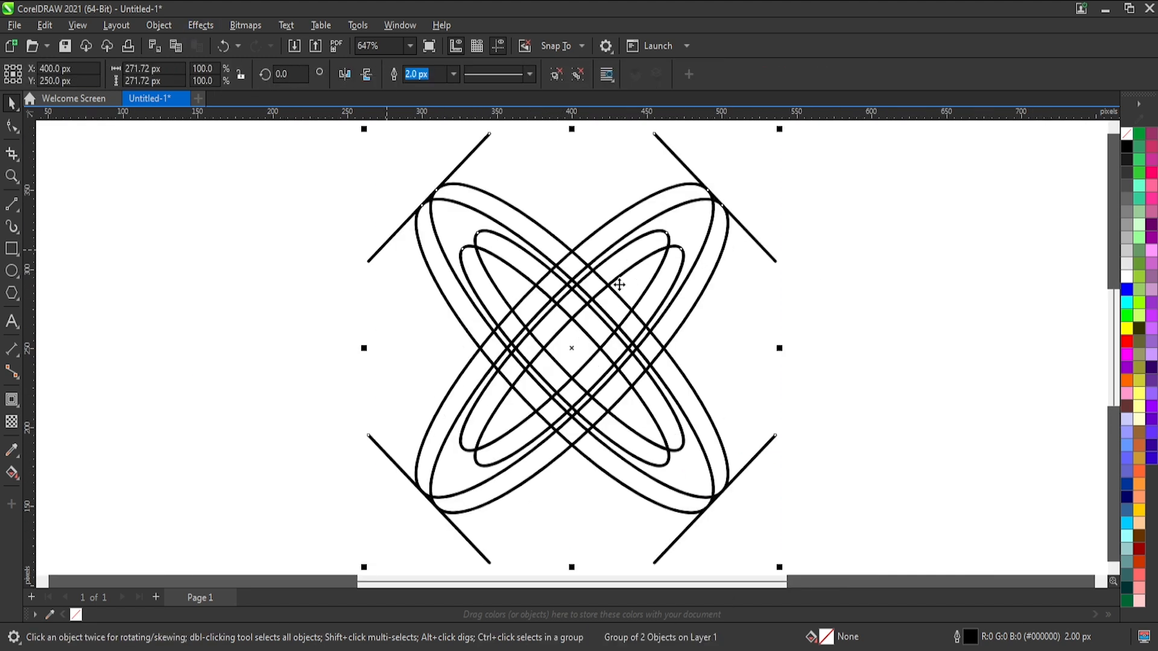
scroll(657, 233, "down", 1)
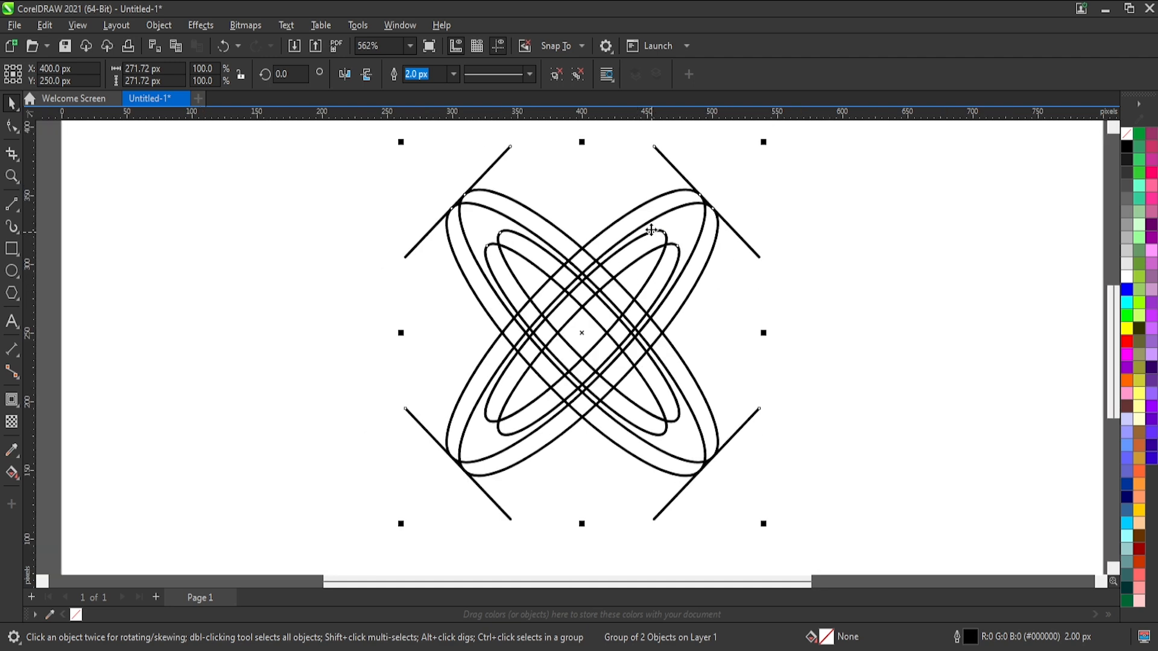
scroll(651, 230, "up", 1)
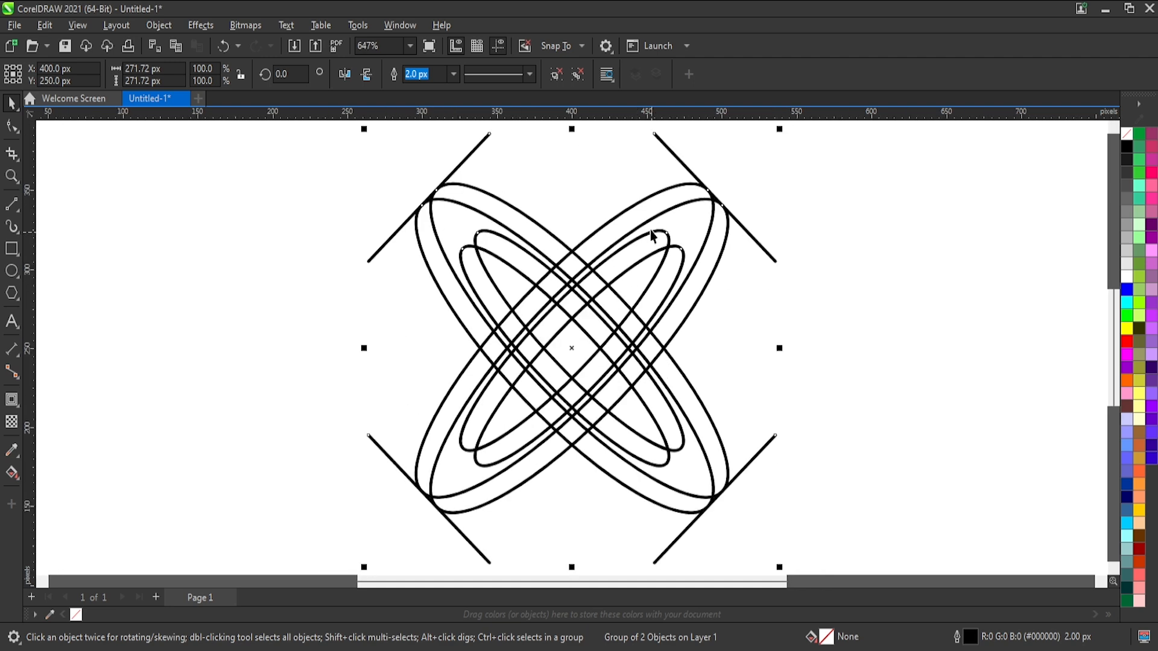
left_click(752, 227)
scroll(752, 228, "down", 1)
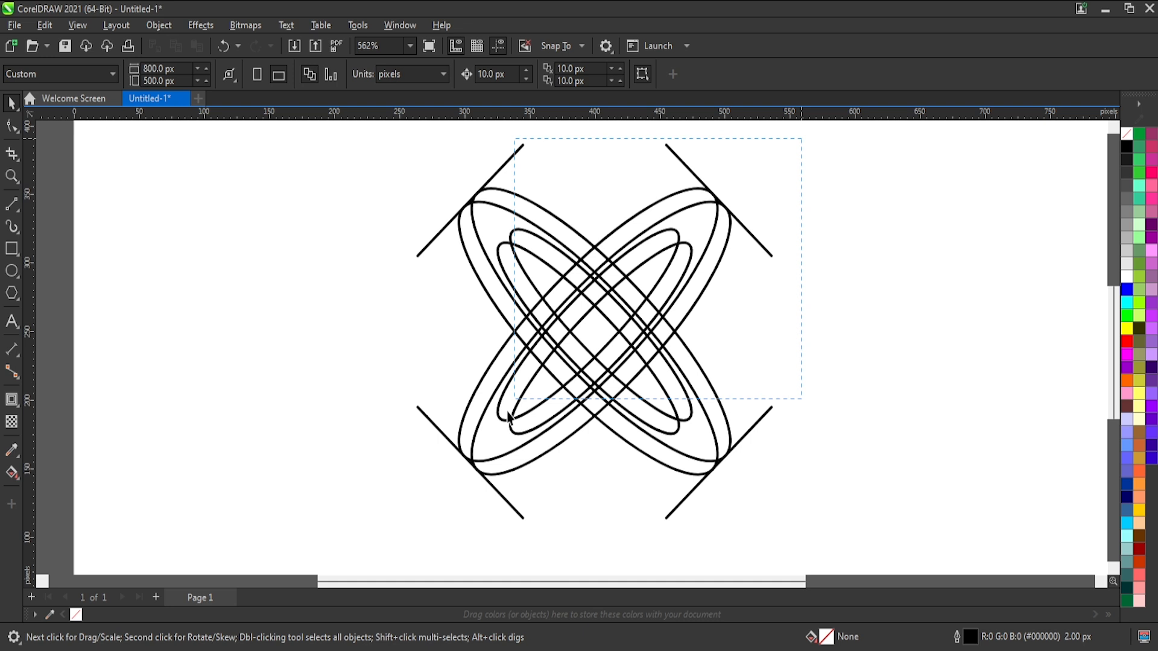
left_click_drag(401, 484, 423, 500)
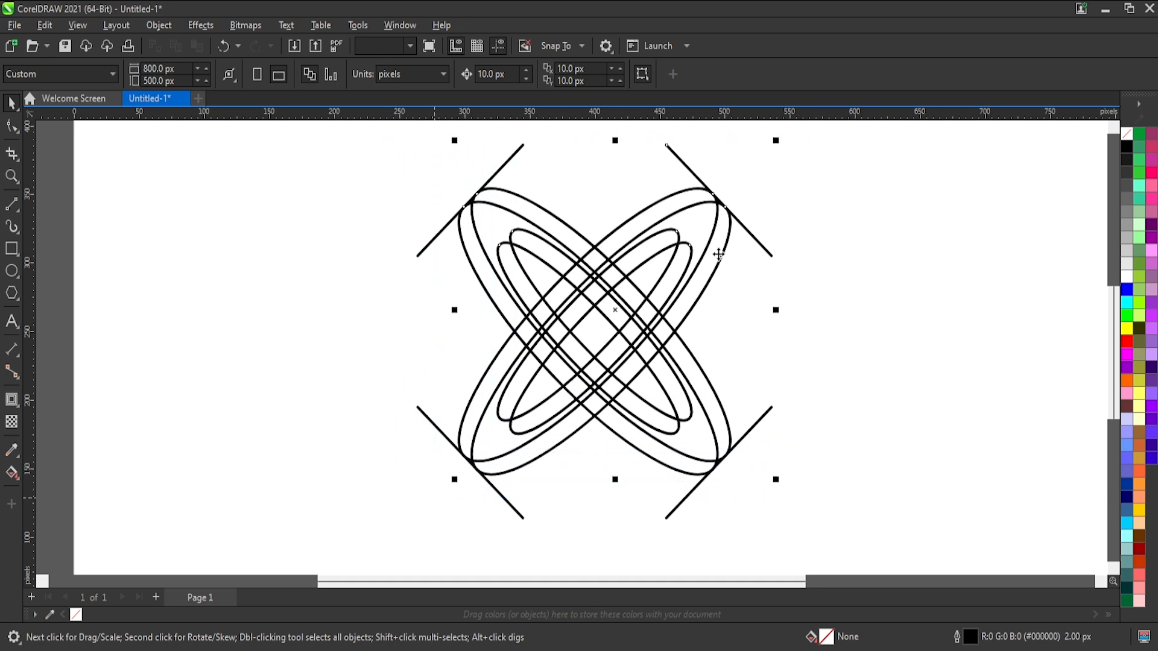
mouse_move(765, 151)
left_mouse_down()
mouse_move(485, 478)
mouse_move(444, 506)
left_mouse_up()
key("ctrl+g")
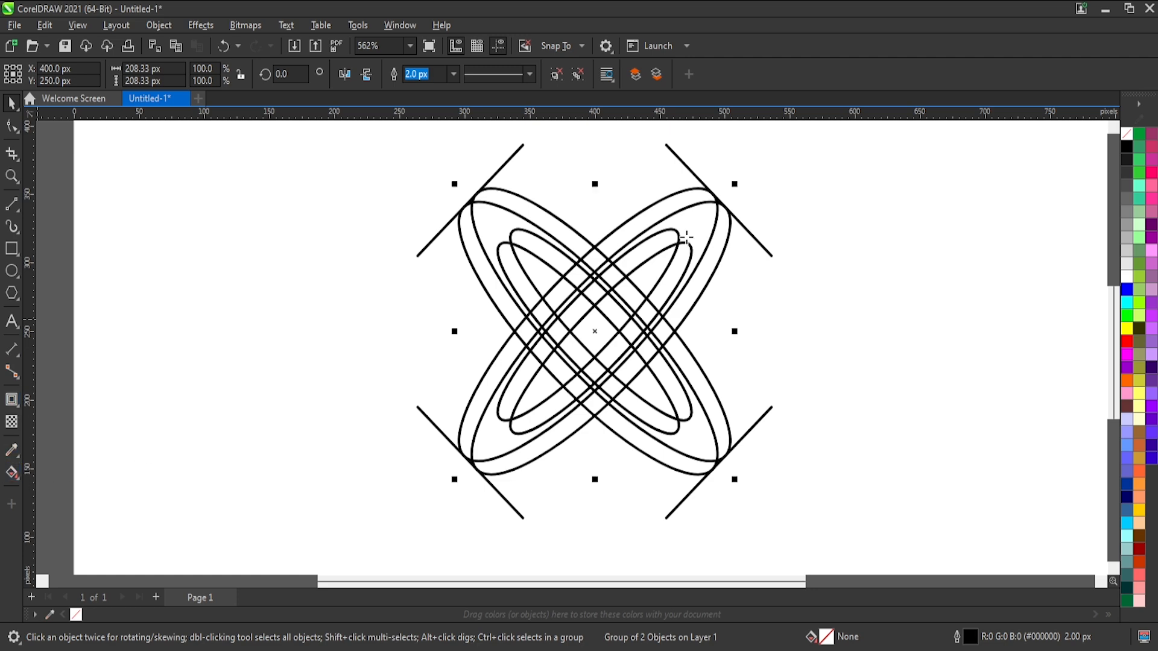
Step: Smart Fill the outer right-hand band of the upper-right loop down through the first crossing in blue (#336699)
scroll(720, 227, "up", 1)
left_click(720, 227)
scroll(654, 351, "up", 2)
left_click(639, 381)
scroll(627, 400, "up", 2)
left_click(624, 403)
scroll(598, 429, "down", 1)
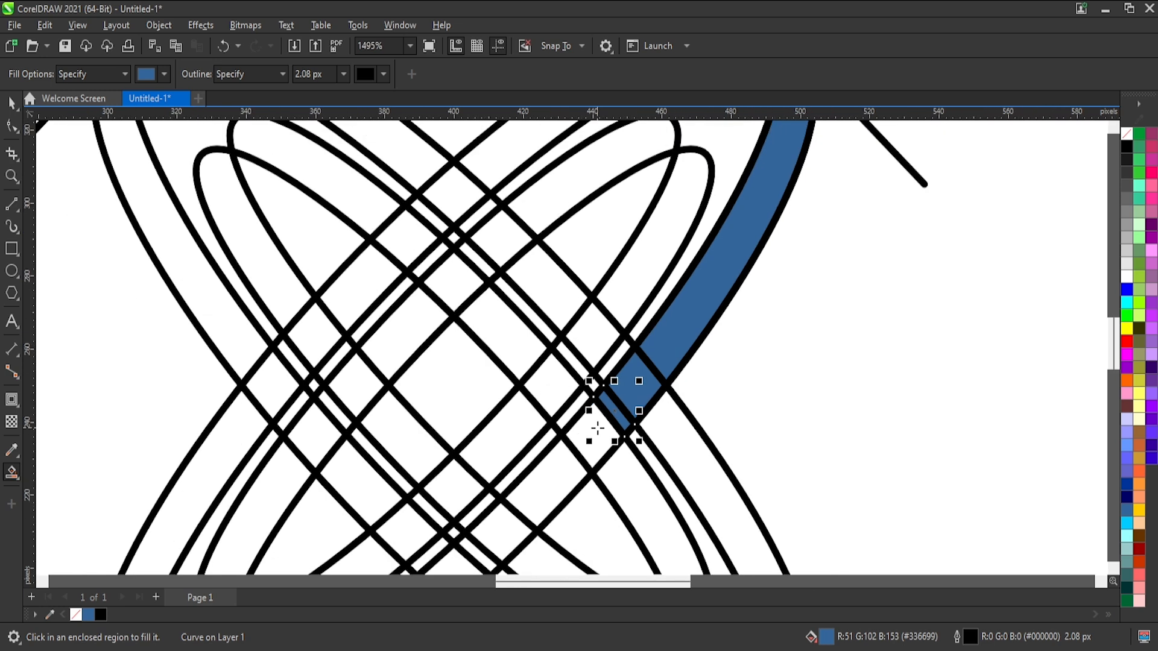
left_click(594, 433)
Step: Smart Fill the upper-right loop's tip and the inner part of its right-hand arm down through the crossing in blue
scroll(603, 435, "down", 1)
scroll(679, 194, "up", 1)
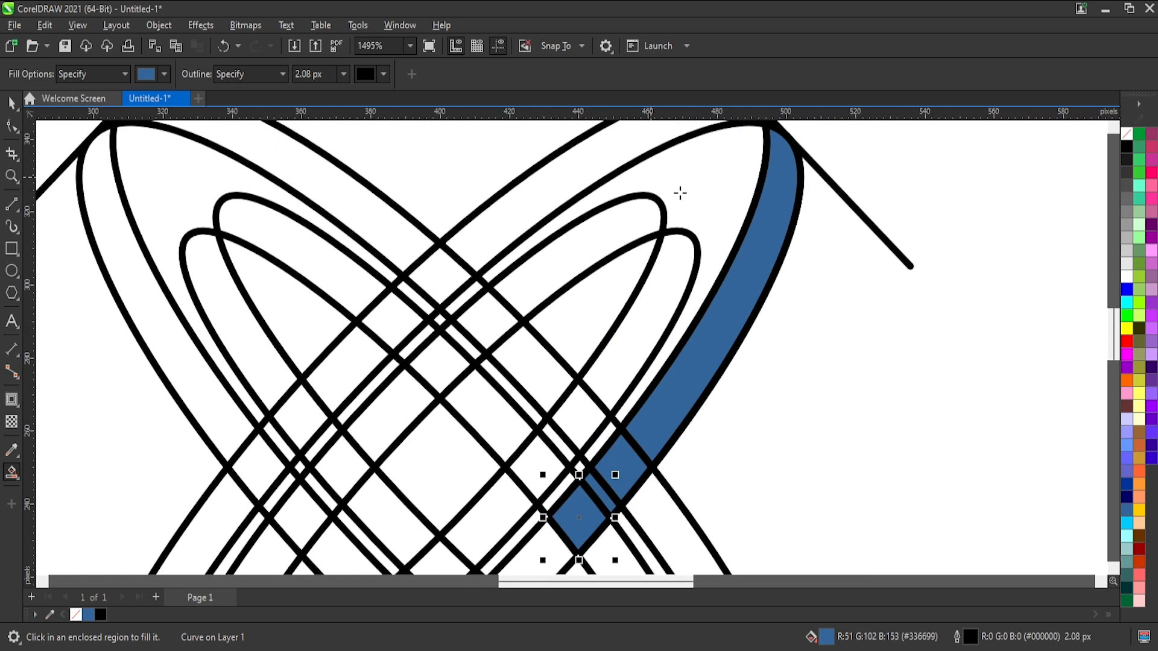
left_click(698, 230)
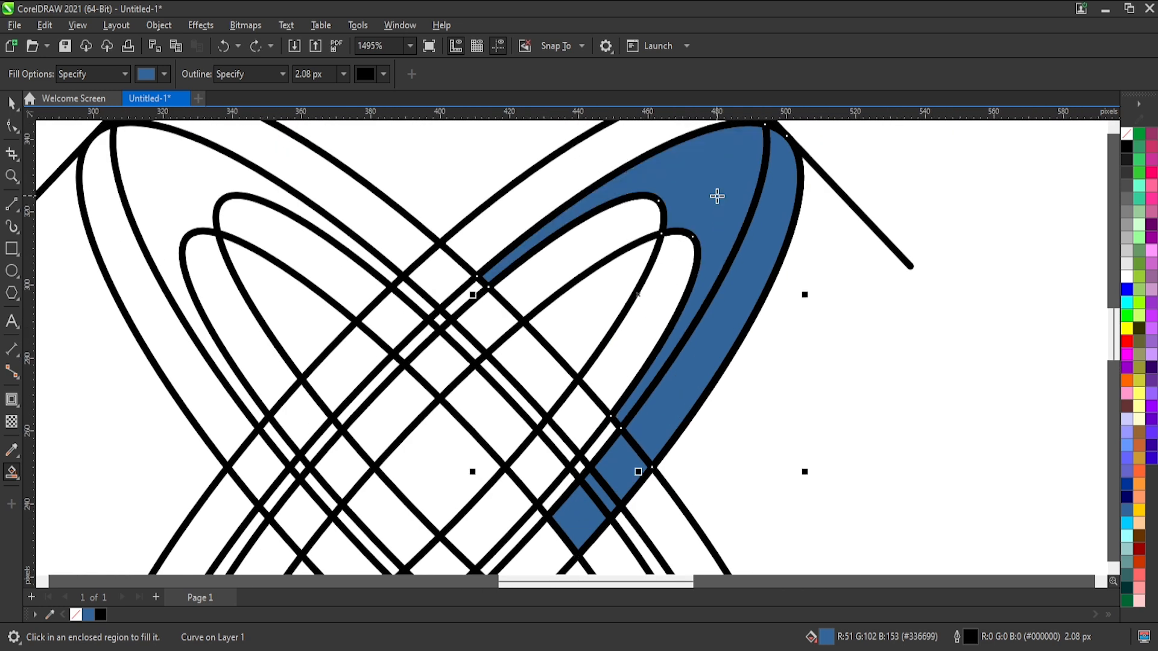
left_click(675, 274)
scroll(597, 425, "up", 1)
left_click(580, 416)
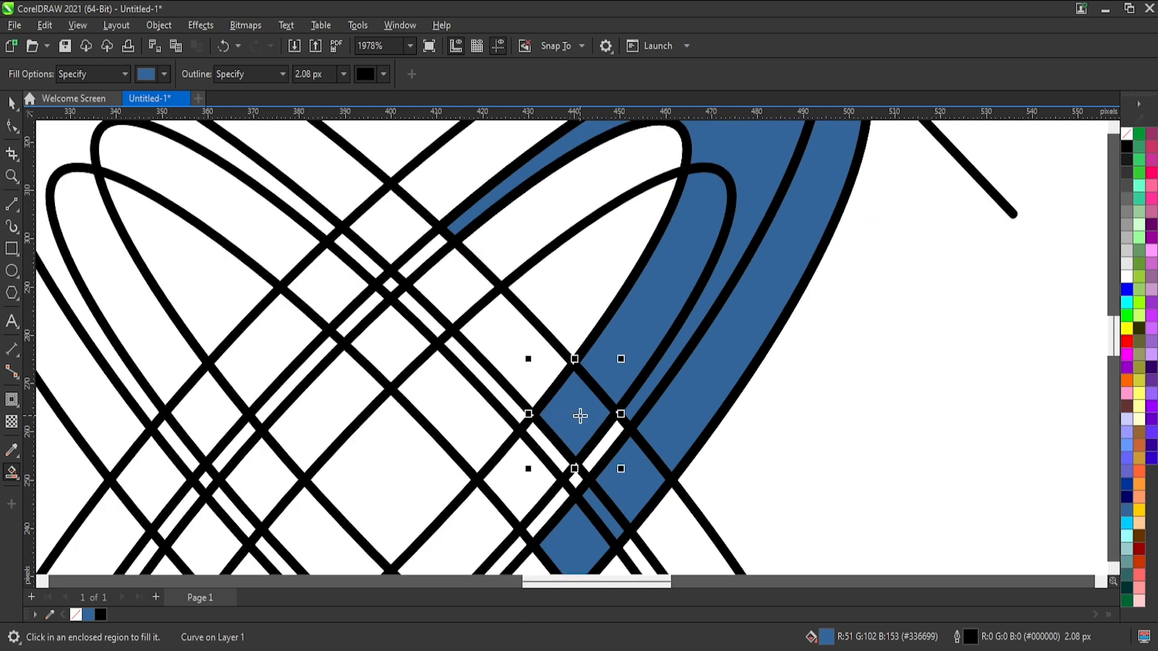
left_click(521, 474)
Step: Fill the remaining narrow strips and small cells at the right-hand crossing with the same blue
left_click(555, 501)
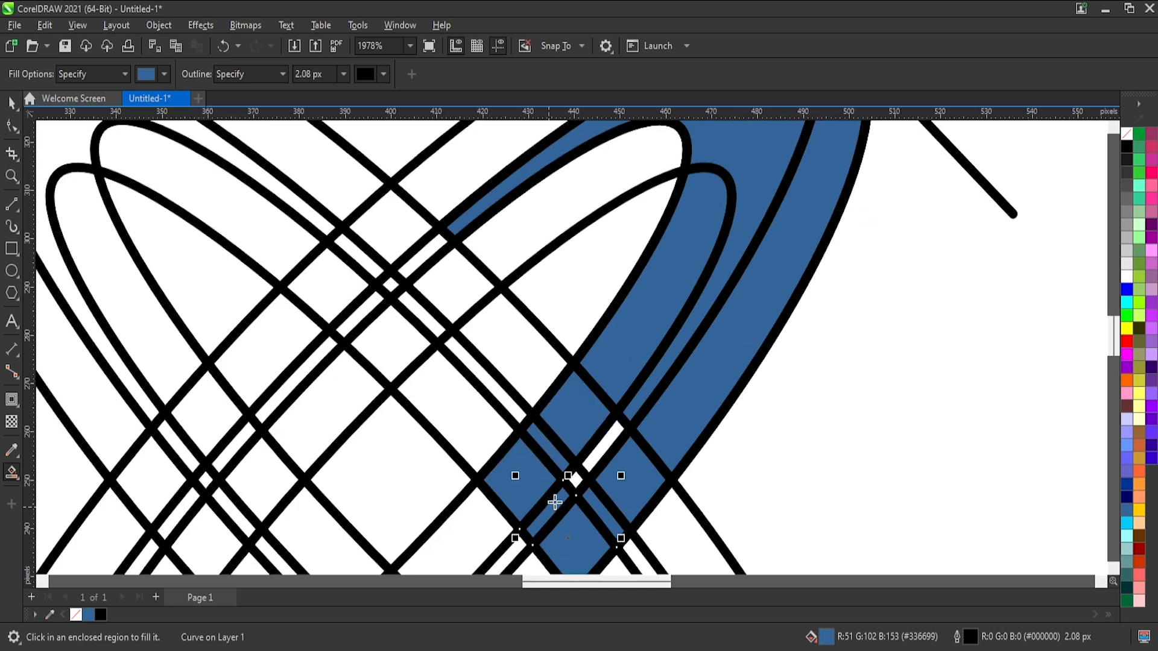
scroll(580, 477, "up", 1)
left_click(573, 480)
left_click(618, 424)
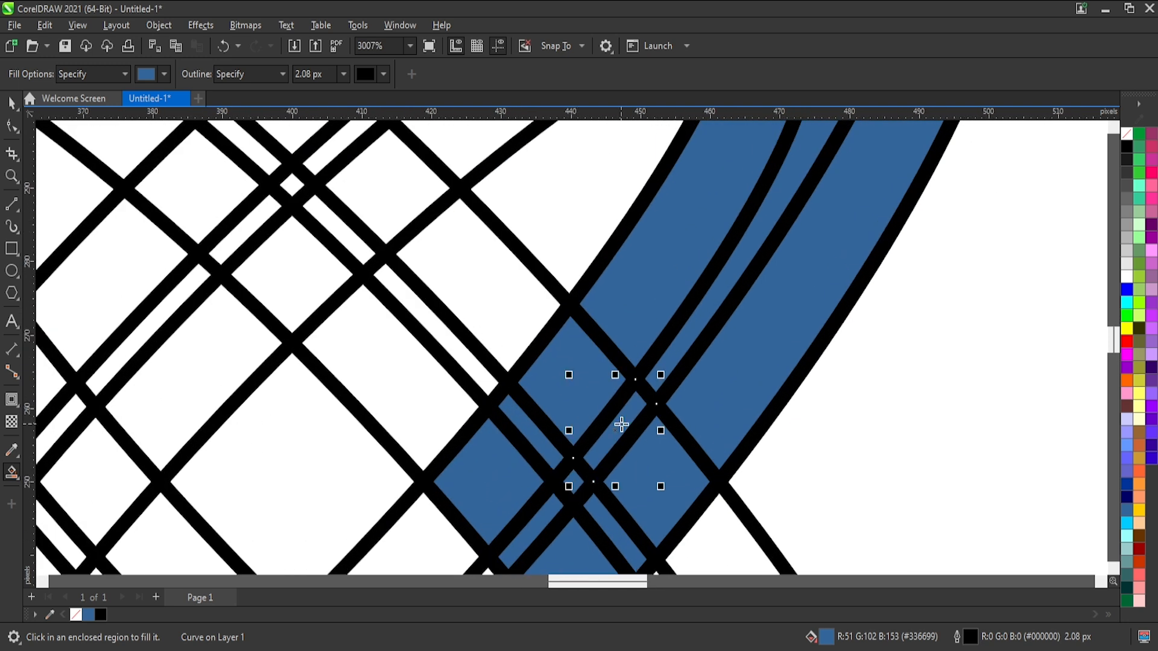
Step: Fill the outer and inner bands of the upper-right loop's left-hand arm up to the top crossing in blue
scroll(620, 413, "down", 2)
scroll(630, 205, "down", 1)
left_click(633, 212)
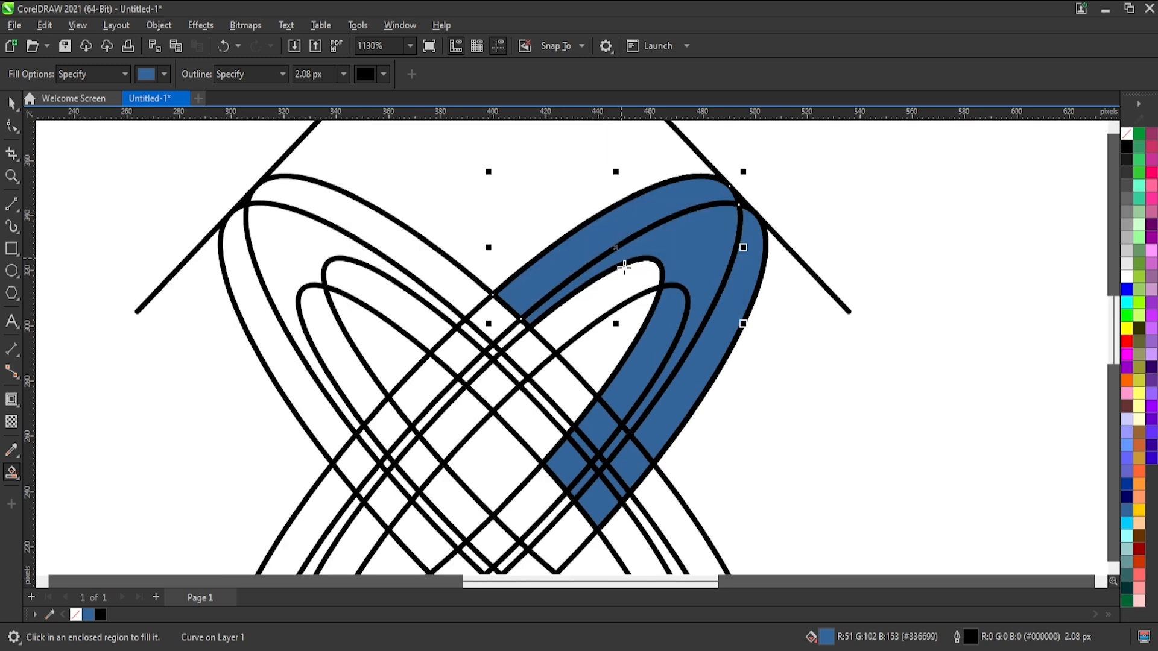
left_click(625, 285)
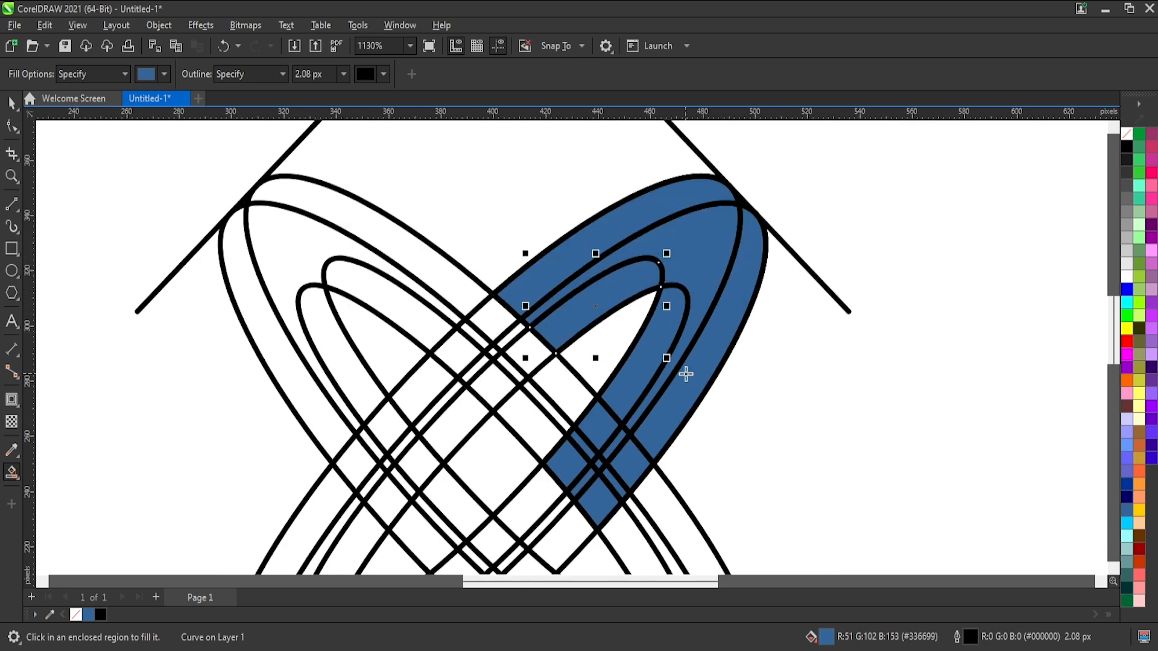
Step: Extend the blue fill of the right-hand arm downward through the band sections below the right-hand crossing
scroll(600, 302, "down", 3)
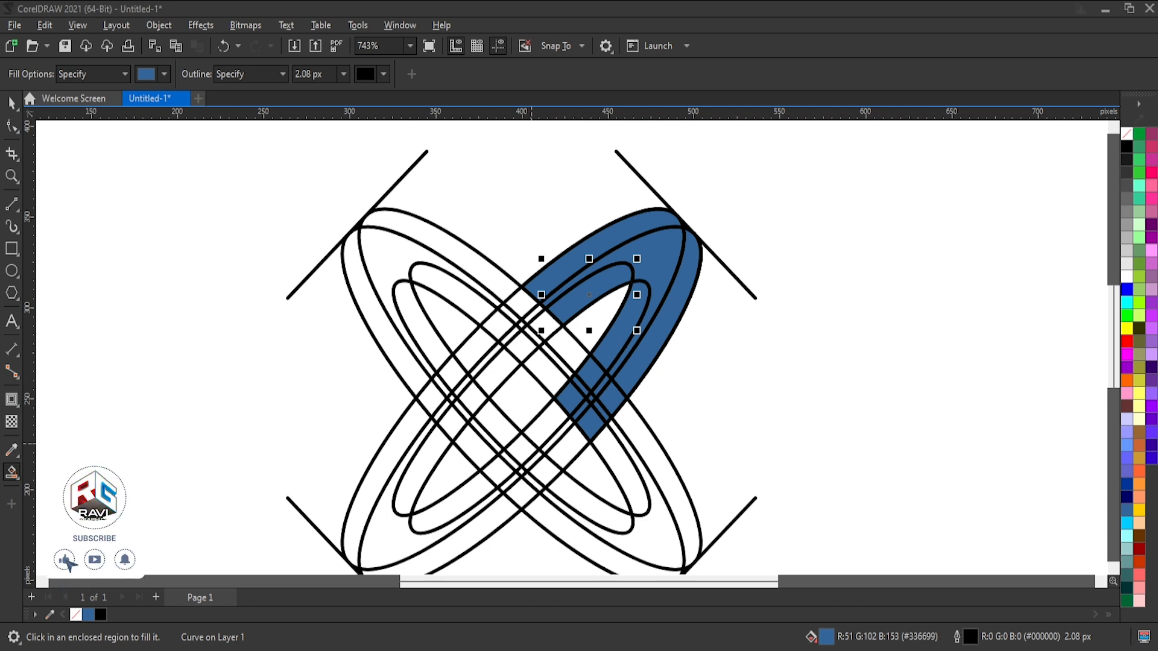
left_click(546, 434)
scroll(554, 431, "up", 3)
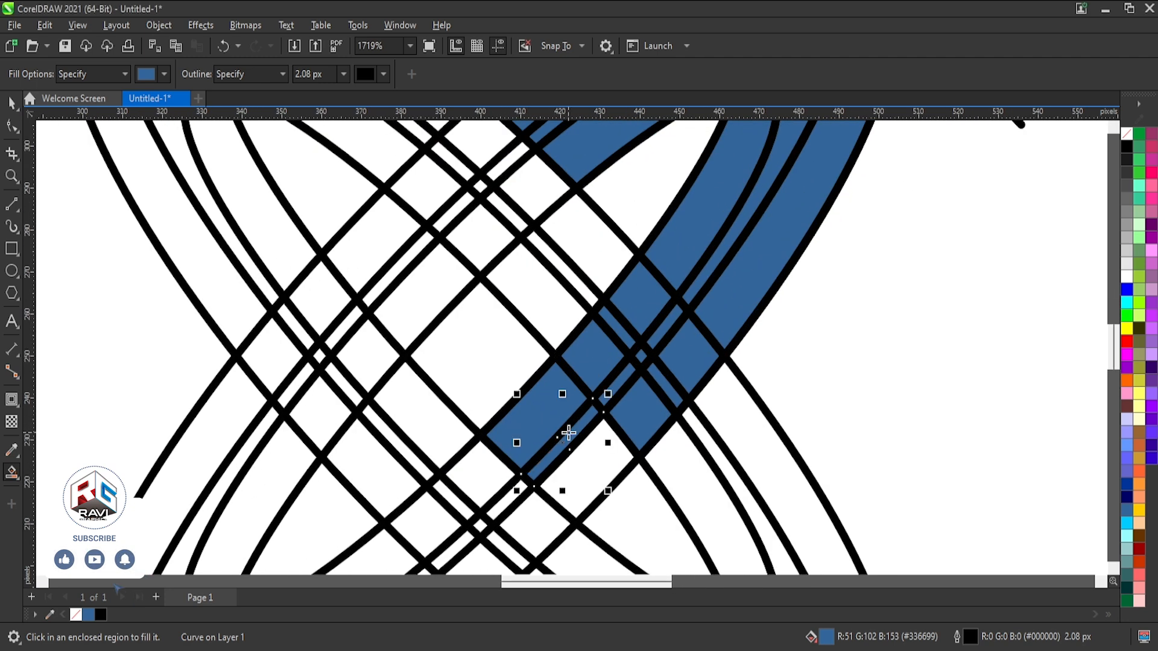
left_click(599, 463)
scroll(561, 472, "down", 3)
scroll(554, 431, "up", 1)
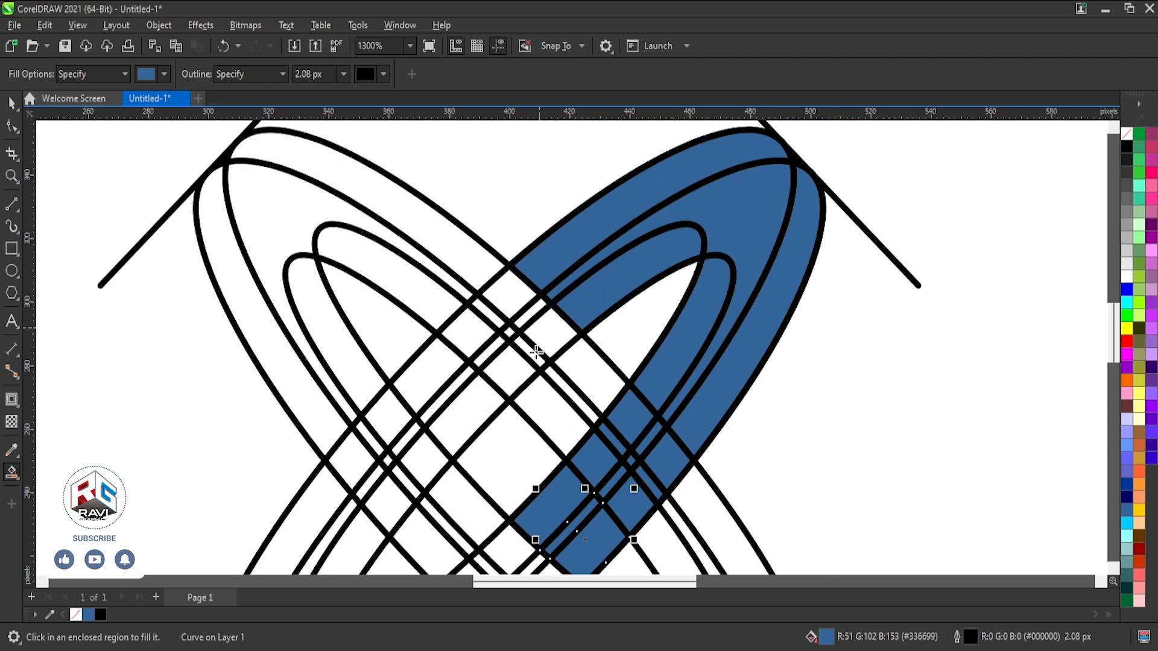
Step: Smart Fill the central diamond cell with the same blue and finish filling
left_click(517, 471)
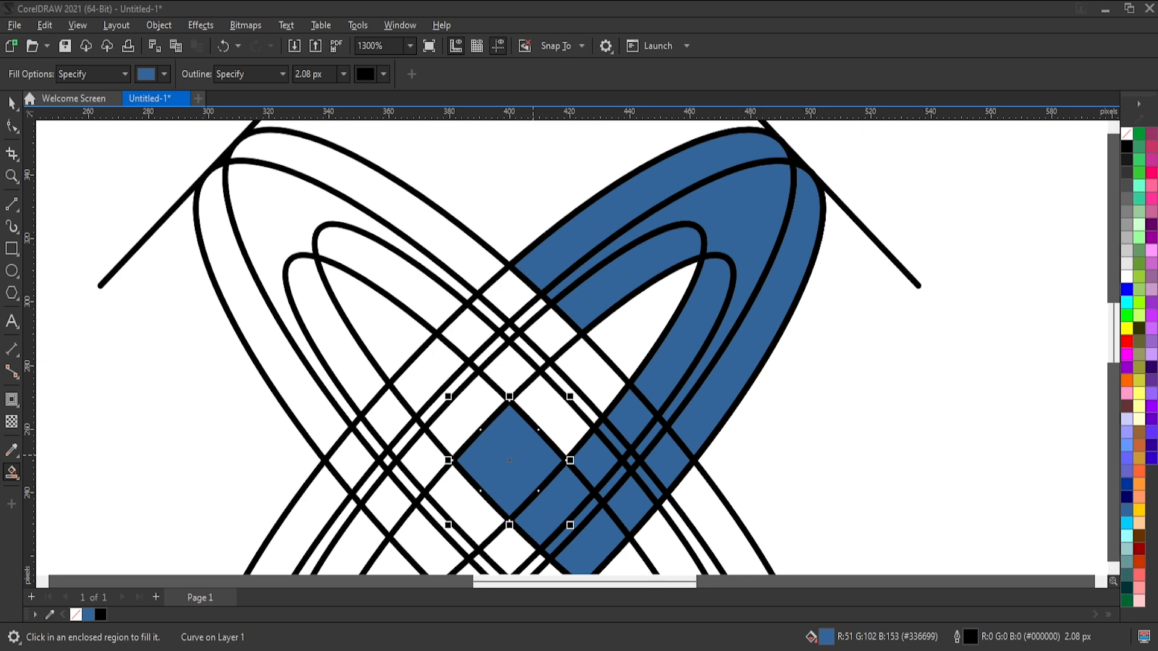
left_click(12, 100)
left_click(858, 263)
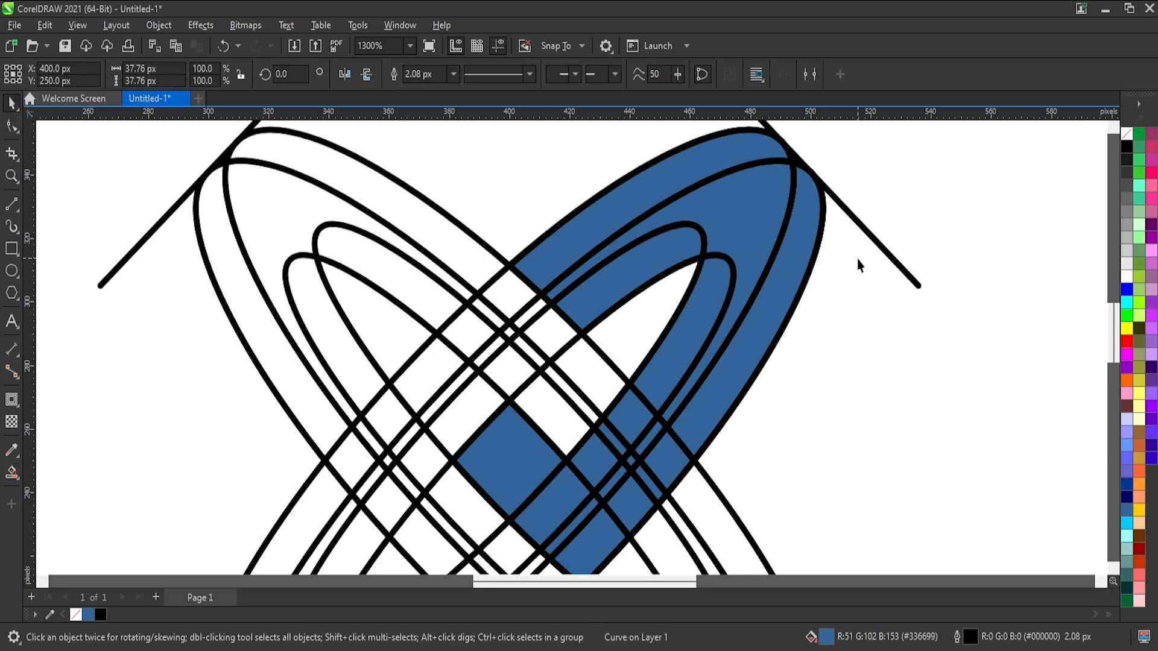
Step: Select the blue cells of the upper-right loop and merge them into continuous band pieces grouped as one shape
scroll(684, 206, "down", 2)
scroll(694, 371, "up", 3)
left_click(694, 371)
left_click(666, 407, "shift")
scroll(663, 416, "up", 3)
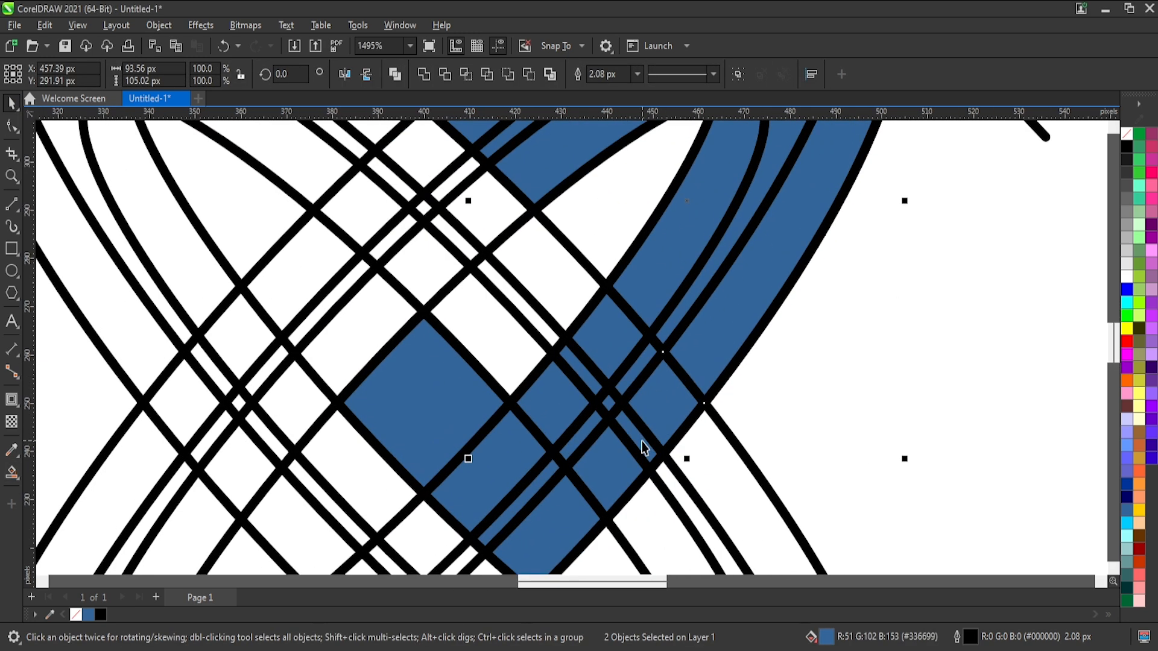
left_click(549, 524, "shift")
scroll(562, 398, "down", 2)
left_click_drag(549, 479, 675, 488)
key("ctrl+z")
scroll(675, 470, "down", 1)
left_click_drag(703, 336, 868, 359)
key("ctrl+z")
left_click(747, 215)
left_click_drag(755, 242, 821, 289)
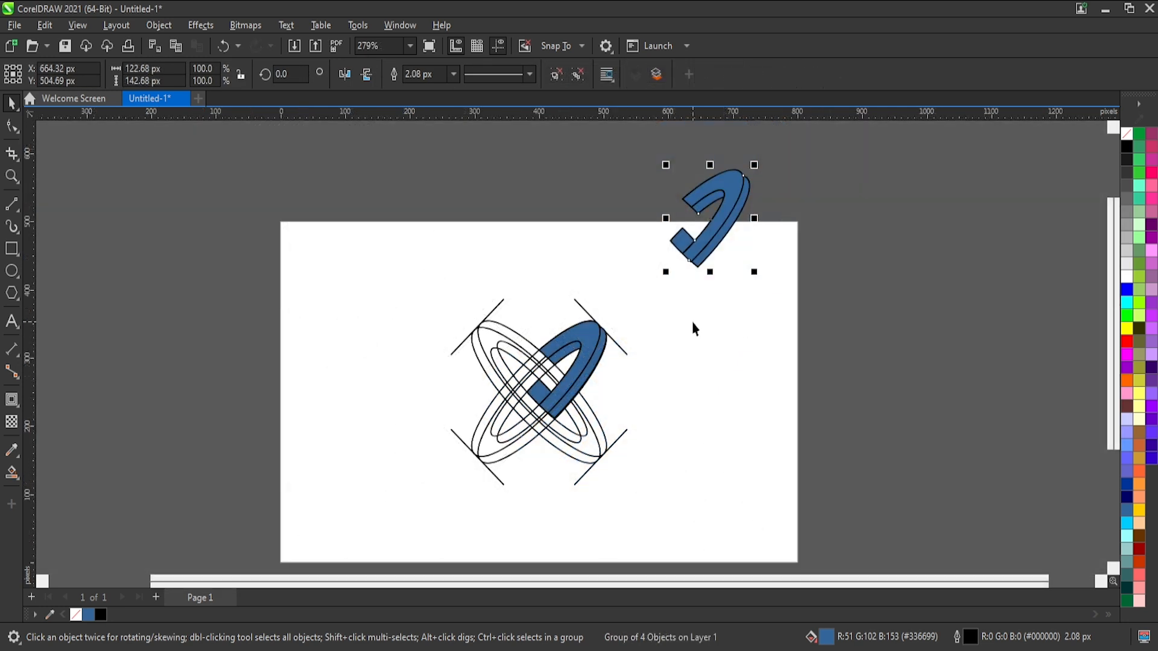
key("ctrl+z")
Step: Place a copy of the grouped blue shape beside the construction, and move the construction artwork off the page to its left
left_click_drag(641, 343, 799, 356)
right_click(799, 356)
left_click(466, 447)
left_click_drag(576, 392, 203, 425)
Step: Centre the copied blue shape on the page
scroll(794, 340, "up", 1)
left_click(794, 341)
key("p")
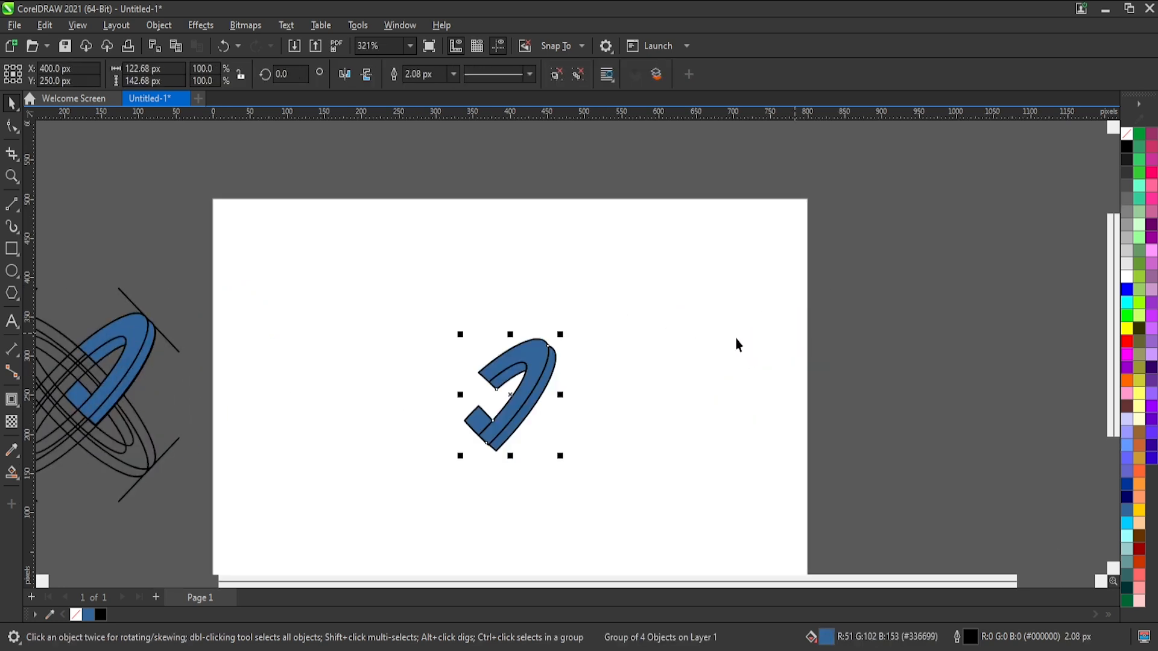
Step: Ungroup the copied blue shape and remove the outline from all four pieces
scroll(362, 434, "up", 3)
scroll(494, 407, "up", 4)
left_click(726, 353)
left_click_drag(697, 175, 404, 549)
key("ctrl+a")
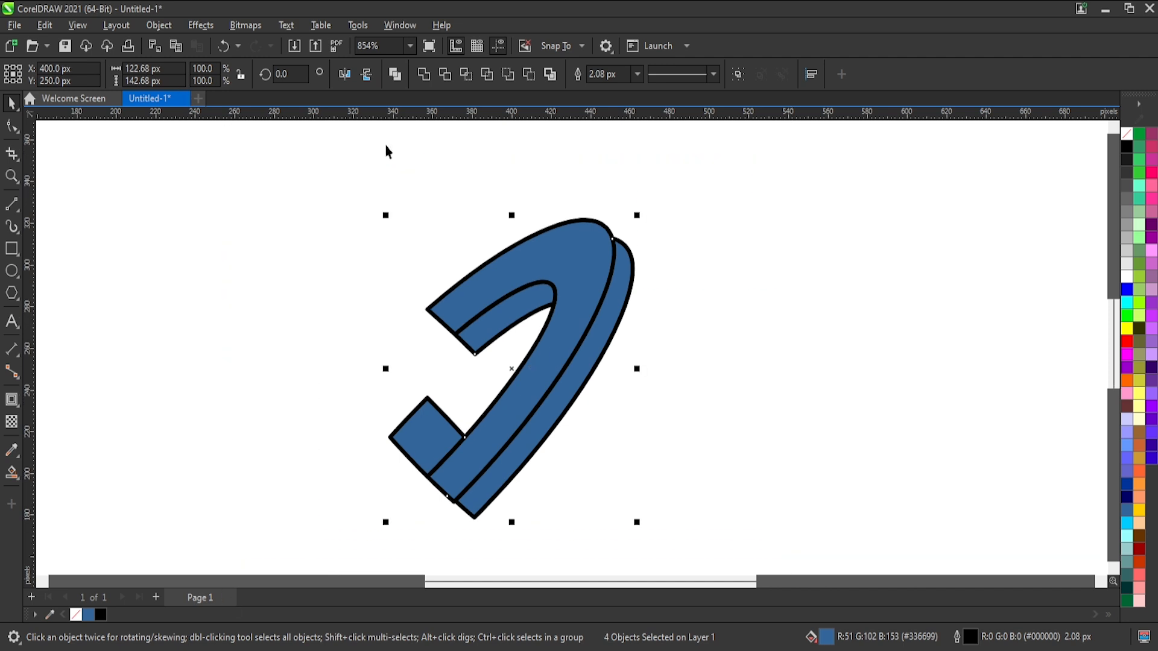
right_click(1126, 133)
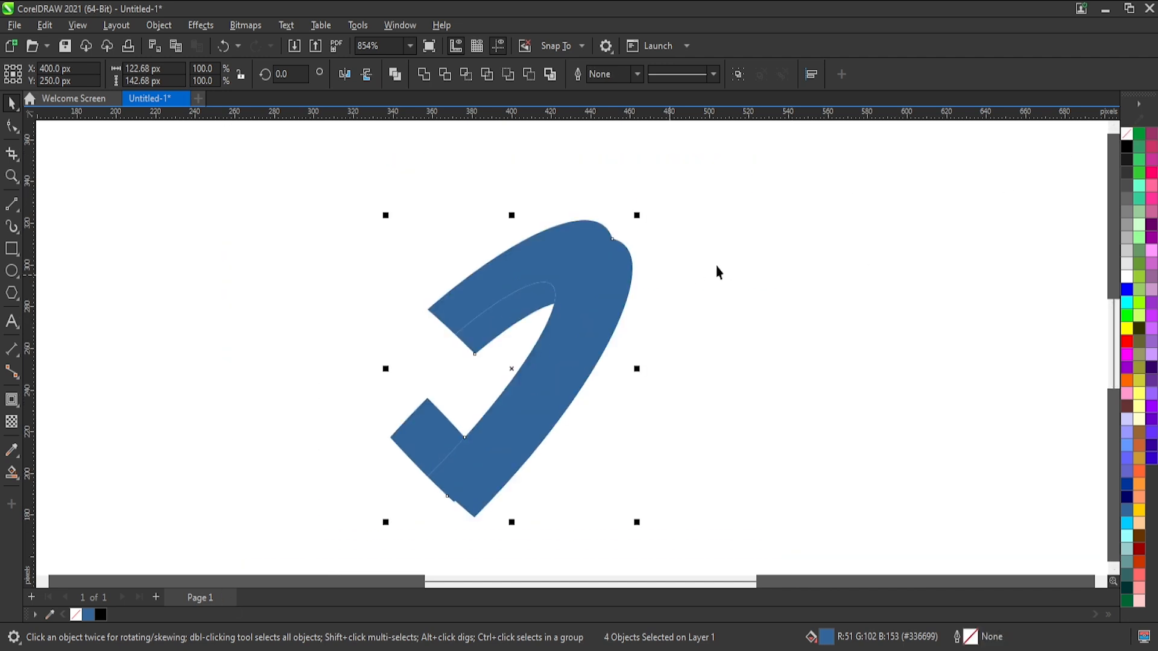
Step: Fill the wide main band with dark purple, #330066
left_click(592, 261)
left_click(1152, 368)
left_click(867, 313)
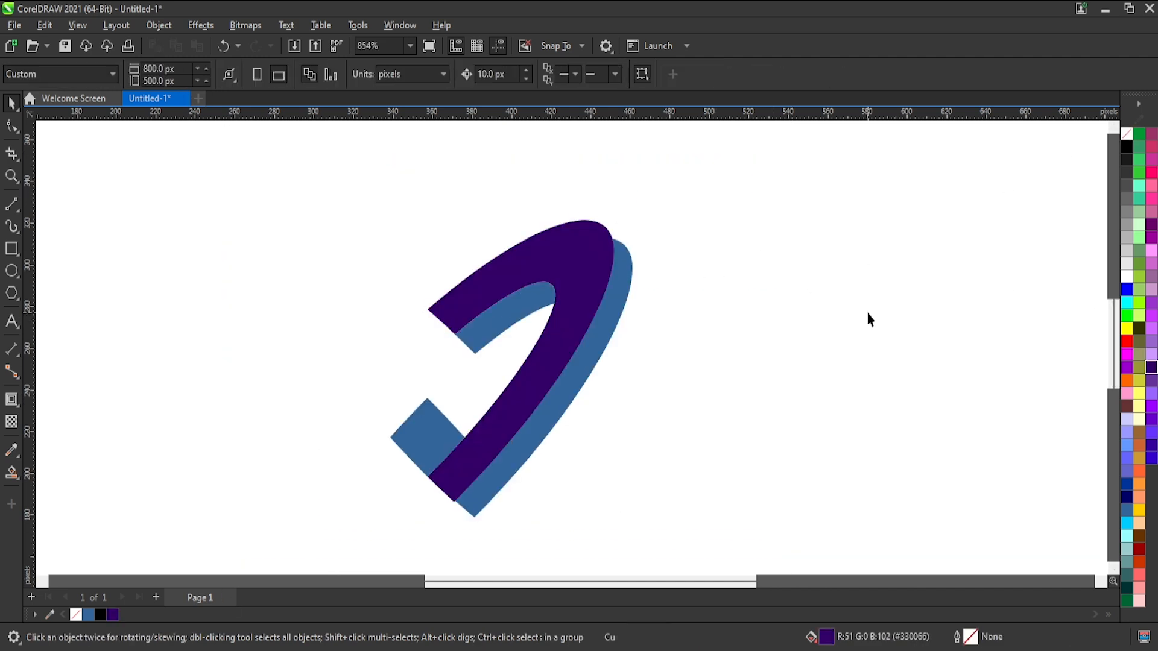
scroll(838, 258, "down", 4)
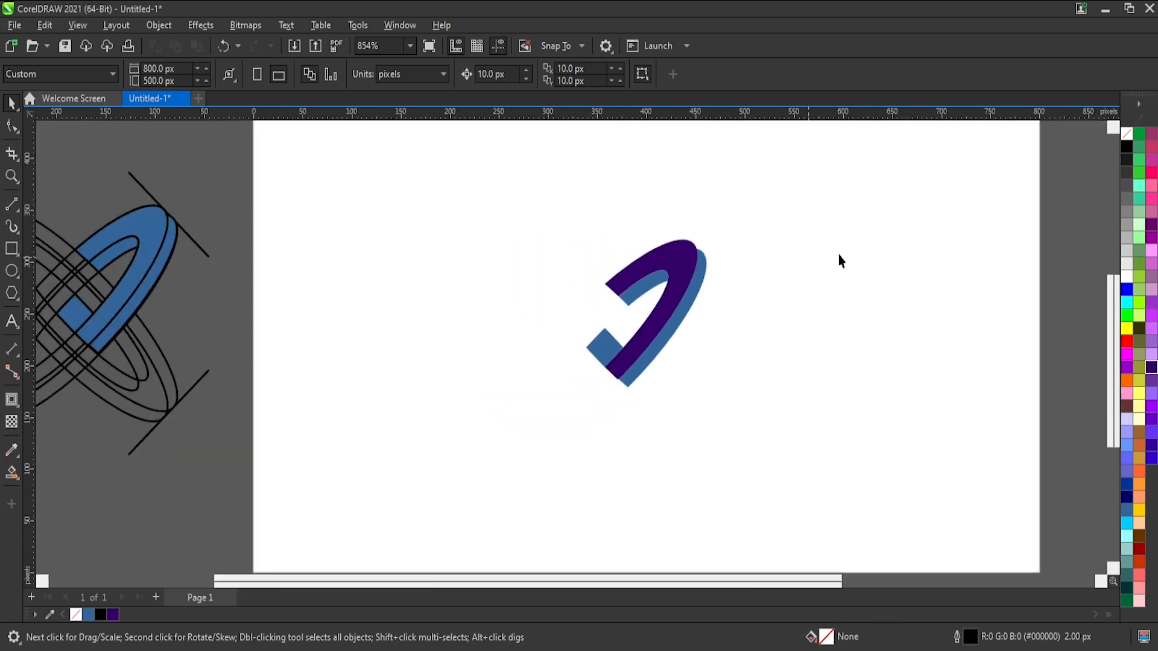
scroll(406, 256, "up", 4)
scroll(405, 256, "up", 1)
scroll(404, 253, "down", 3)
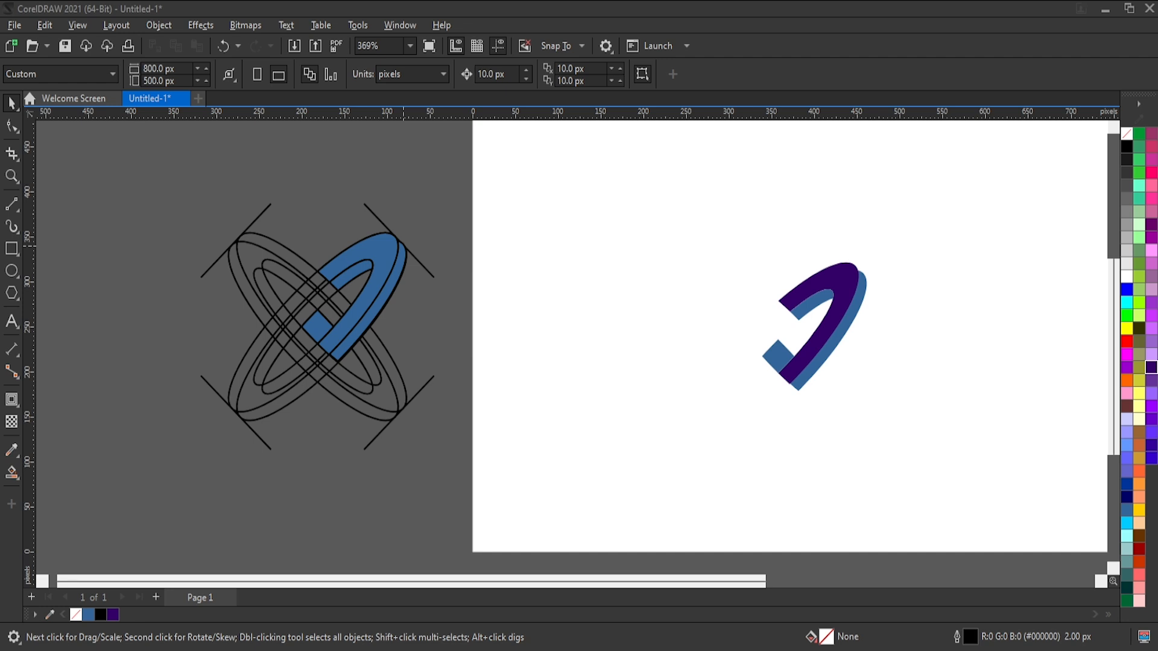
left_click(653, 248)
Step: Reshape the outer blue band's upper end by moving its top inner node up and under the purple band for a straight edge
scroll(871, 250, "up", 6)
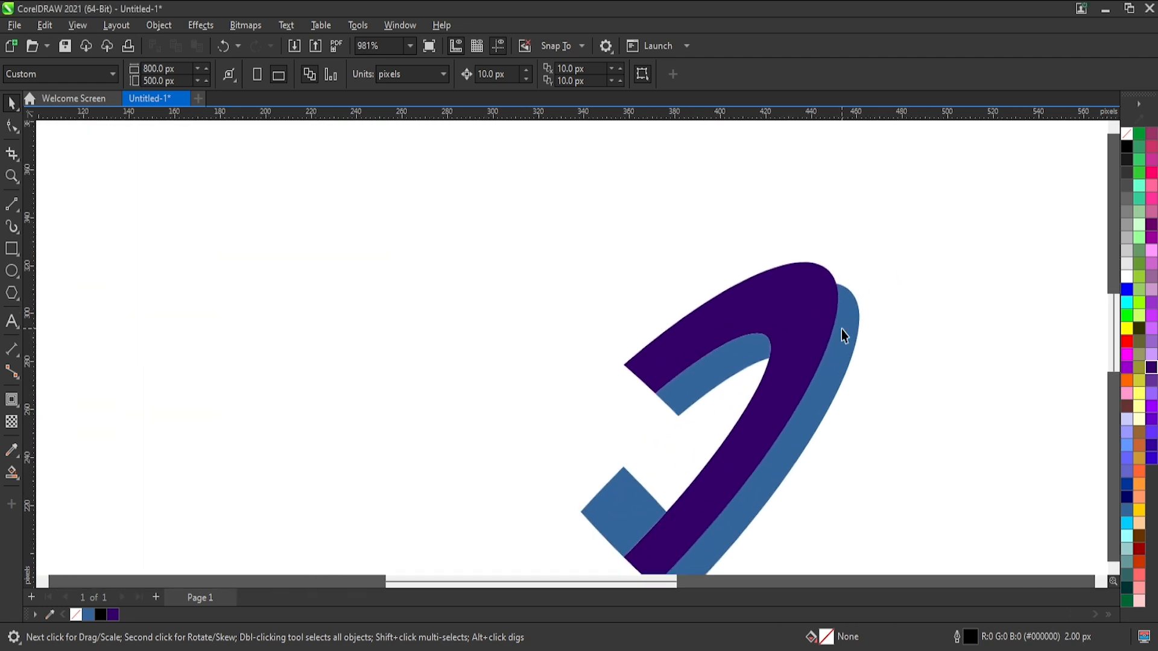
left_click(854, 309)
scroll(854, 306, "up", 3)
left_click(12, 126)
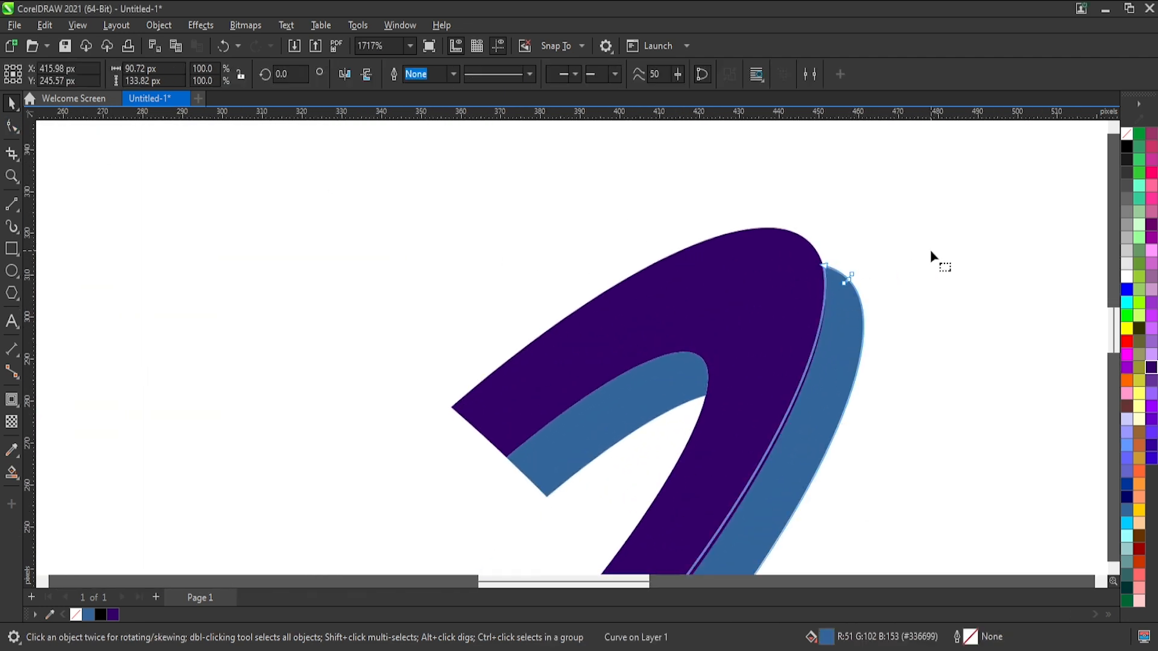
scroll(876, 252, "up", 1)
left_click_drag(806, 270, 771, 228)
scroll(853, 291, "up", 1)
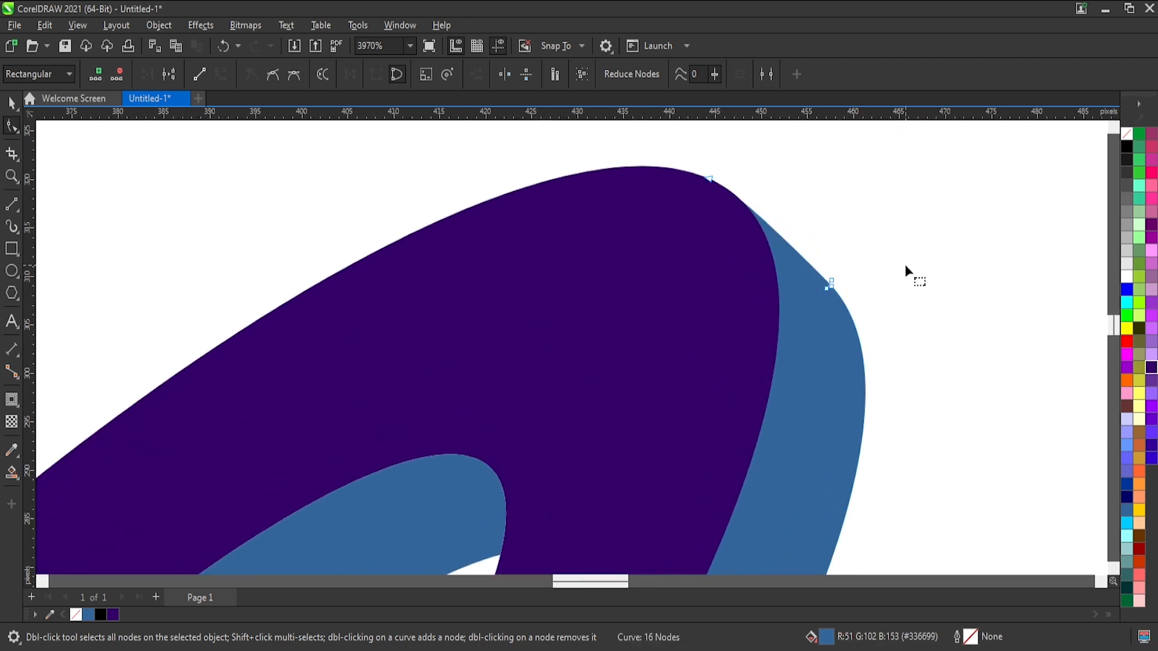
left_click(905, 264)
scroll(878, 188, "down", 8)
scroll(319, 247, "down", 3)
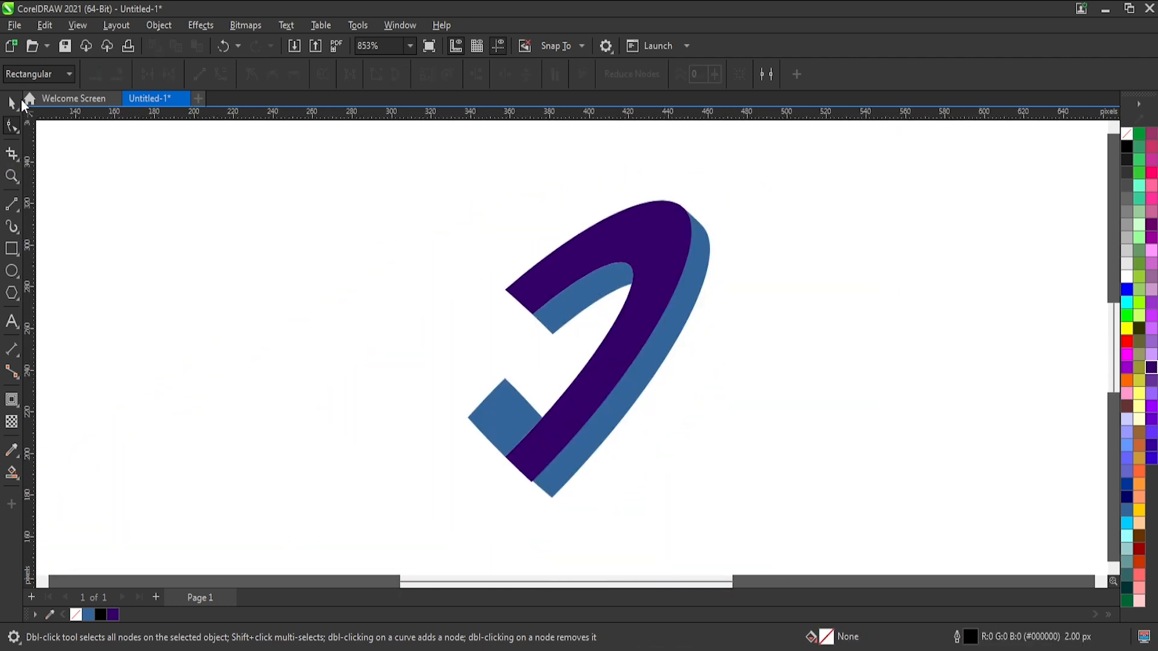
Step: Rotate copies of the three band pieces about the small square's centre to complete the four-armed woven logo
key("space")
left_click_drag(869, 175, 499, 541)
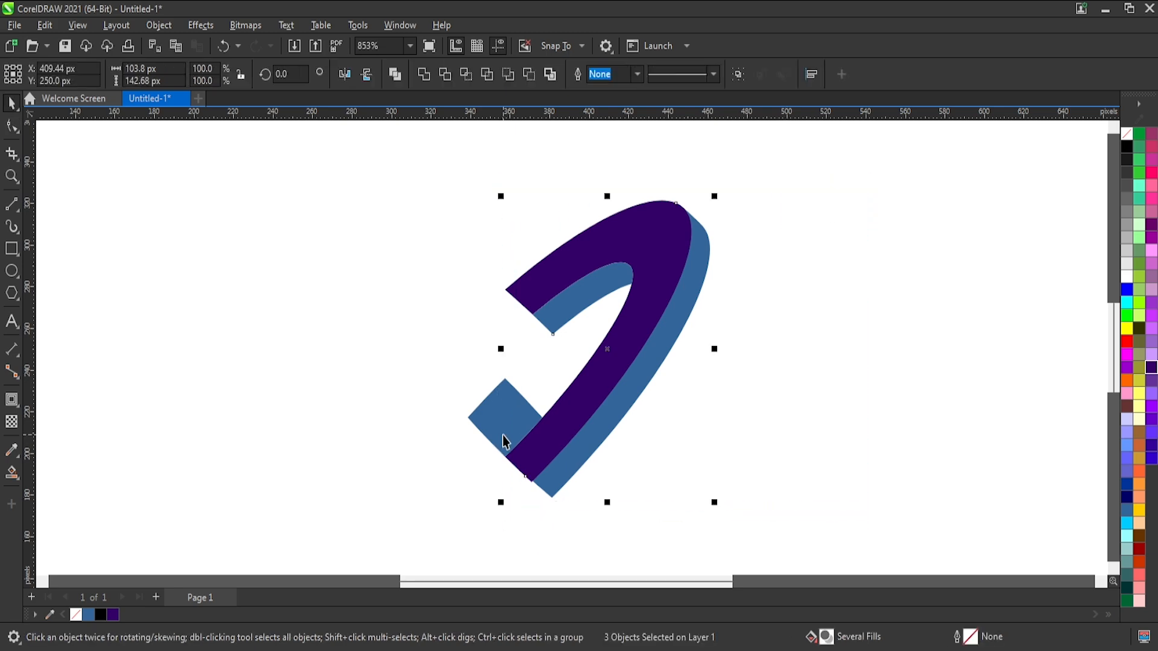
left_click(612, 354)
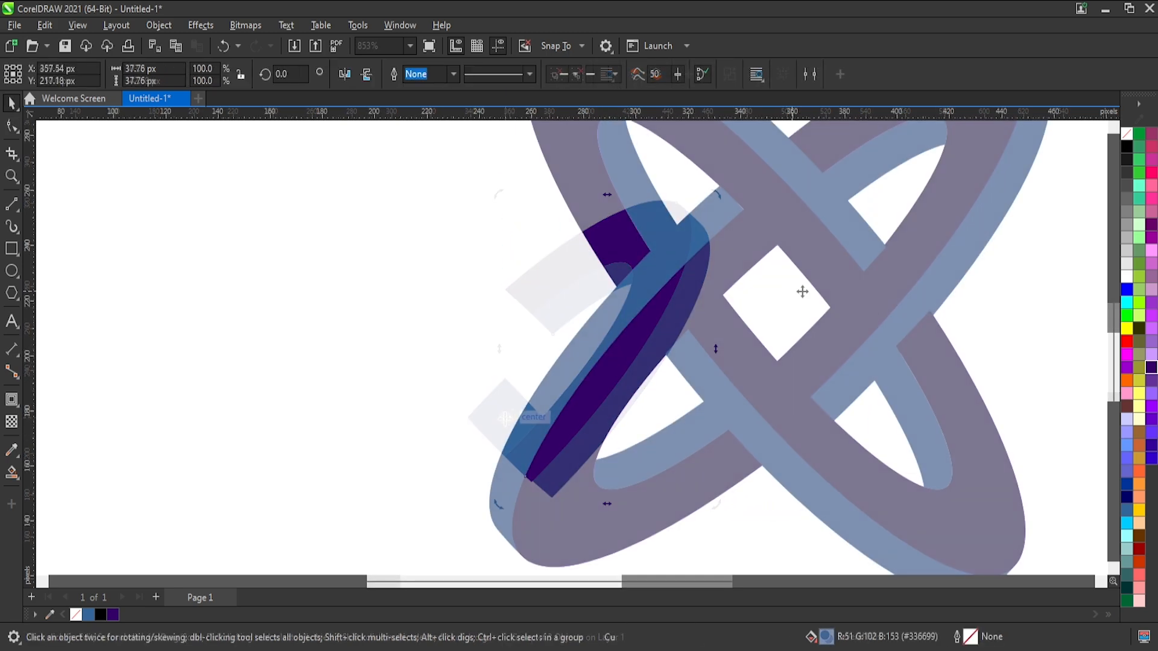
Step: Group the four woven arms and set the logo's width and height to 214 px
scroll(784, 449, "down", 3)
left_click_drag(984, 226, 620, 565)
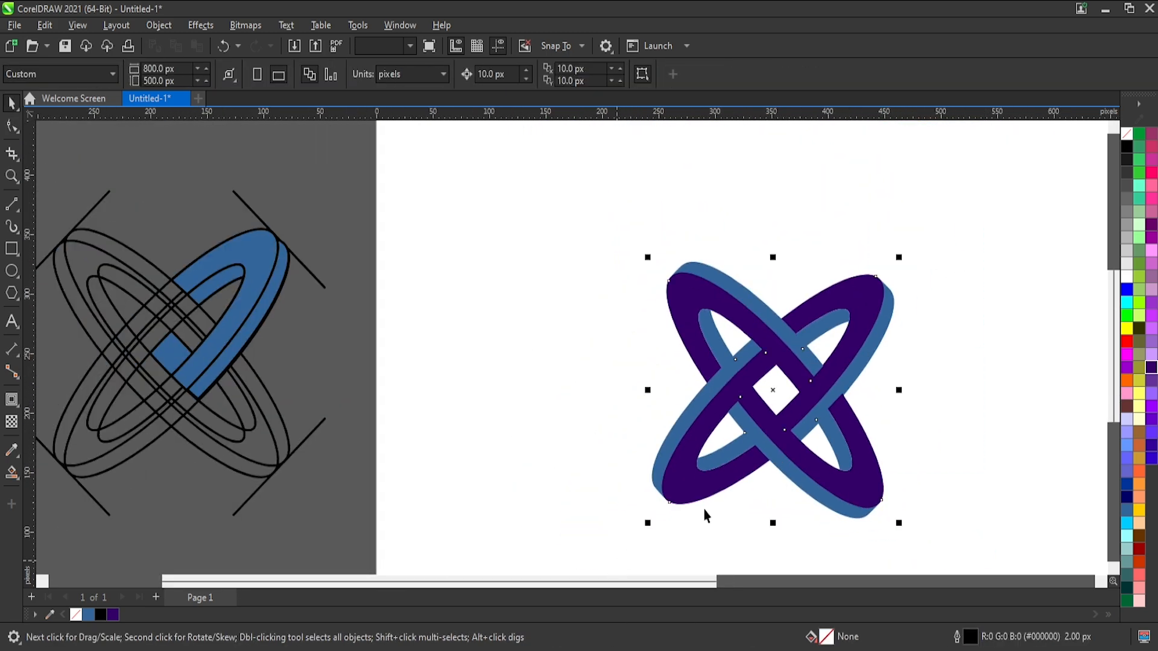
key("ctrl+g")
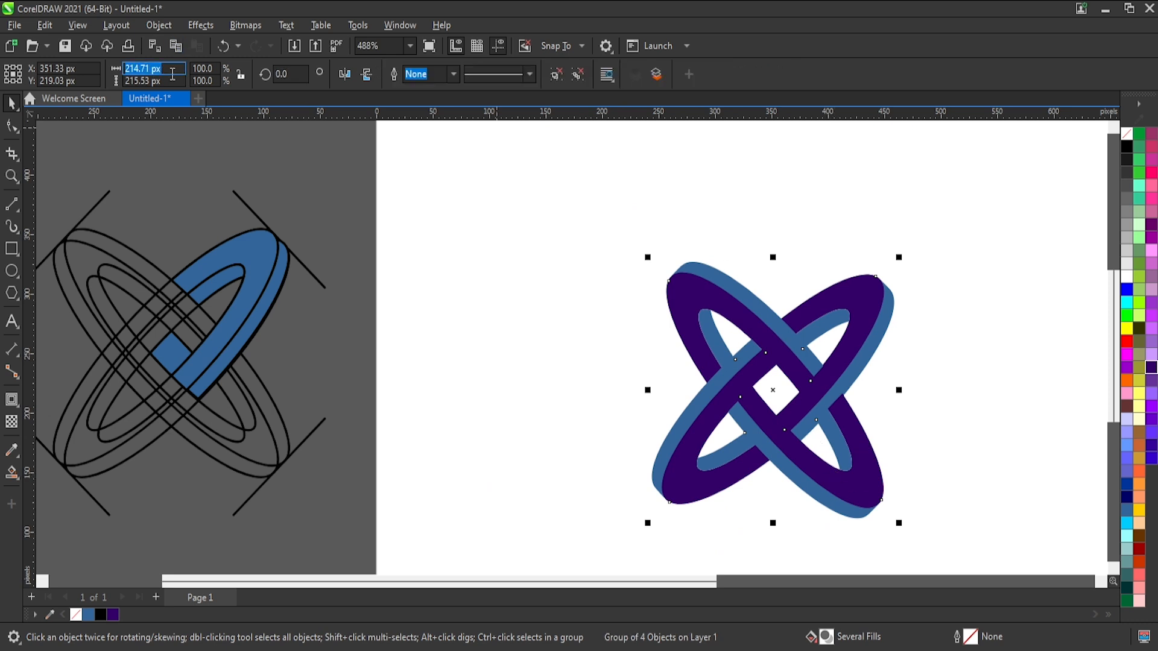
key("Tab")
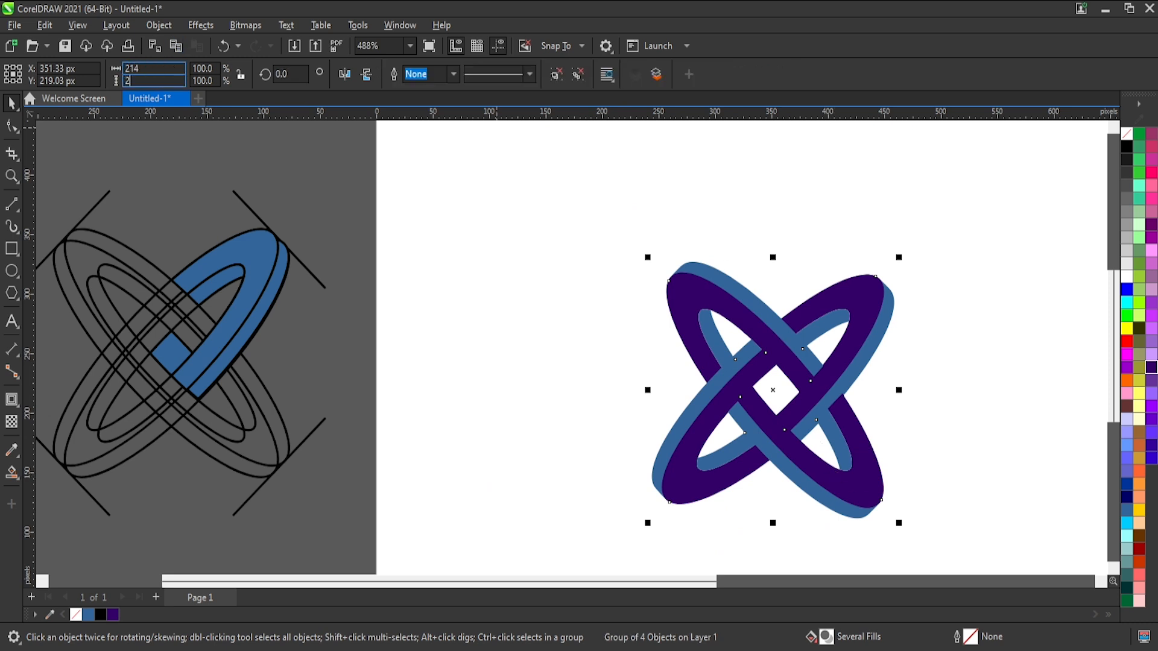
key("Return")
left_click(612, 339)
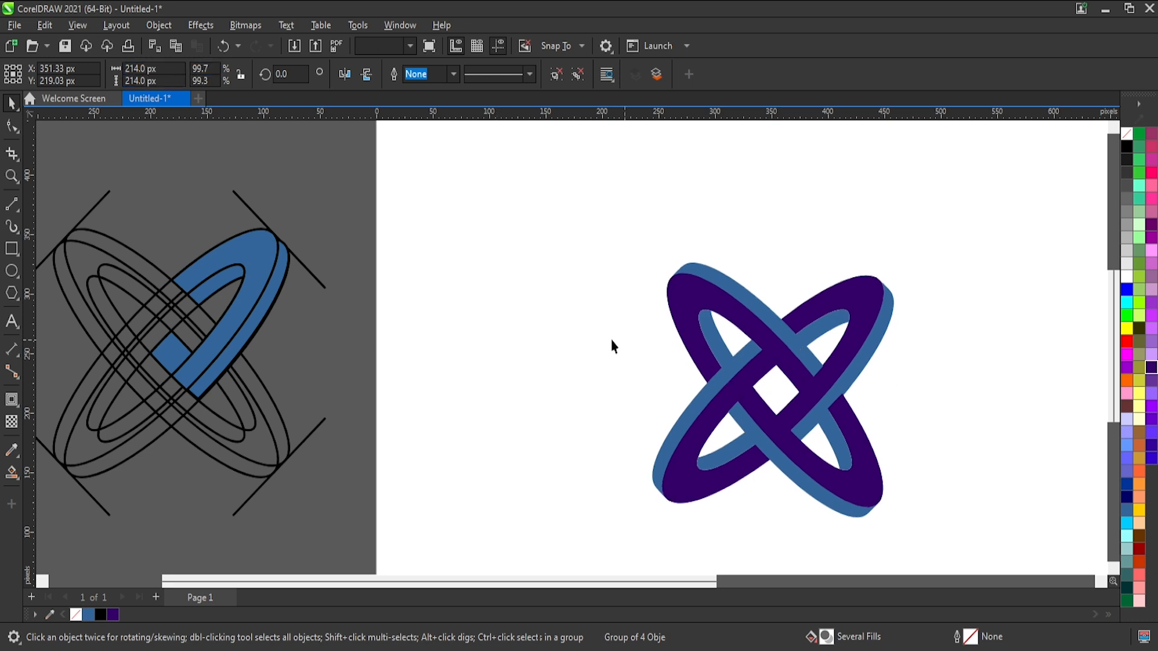
Step: Centre the grouped logo on the page
scroll(612, 339, "down", 2)
left_click(357, 324)
scroll(823, 372, "up", 1)
left_click_drag(740, 354, 823, 301)
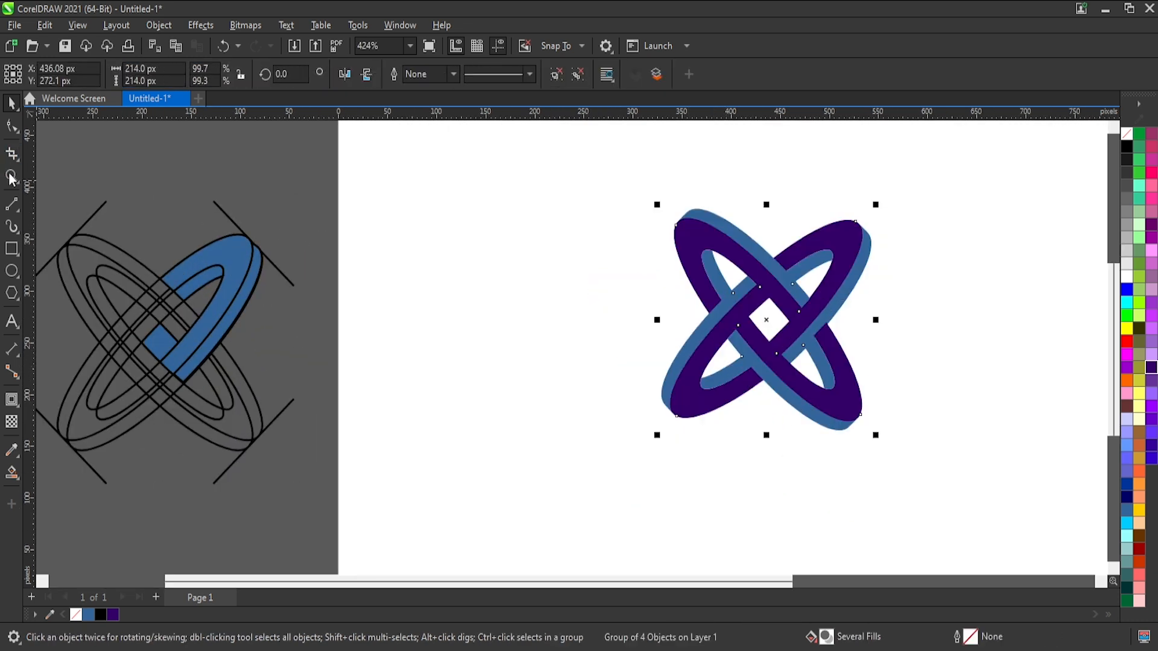
key("ctrl+z")
scroll(807, 327, "down", 1)
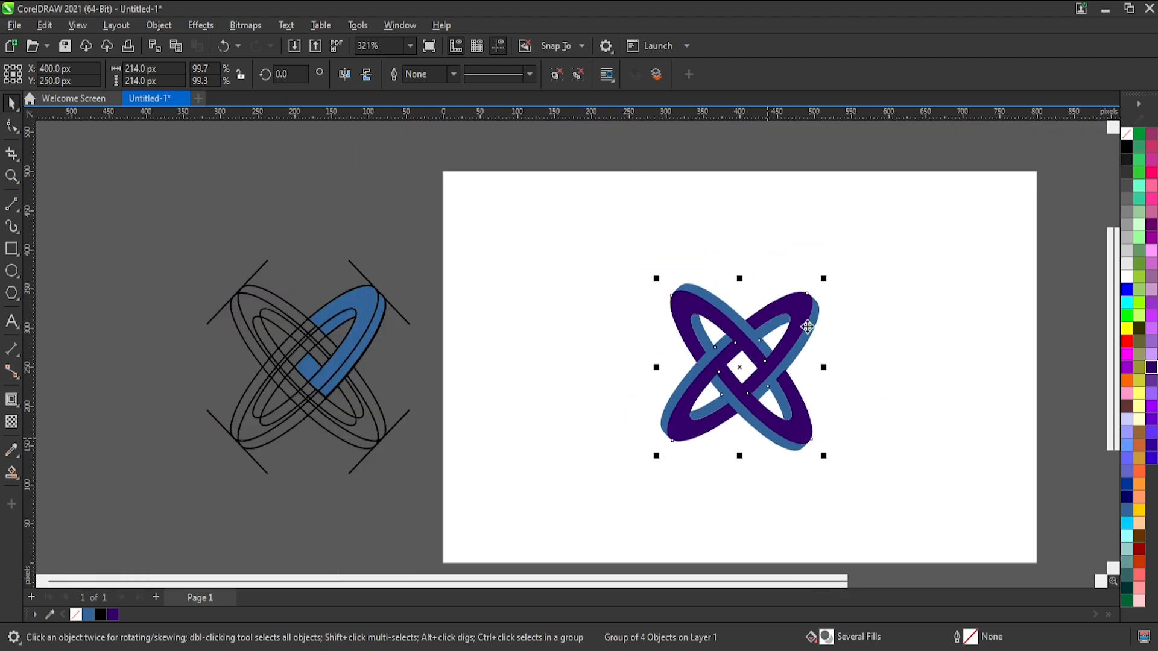
Step: Enlarge the logo proportionally about its centre to about 271 px wide and high
left_click_drag(827, 277, 863, 254)
scroll(443, 396, "up", 2)
scroll(541, 350, "down", 2)
scroll(566, 367, "down", 1)
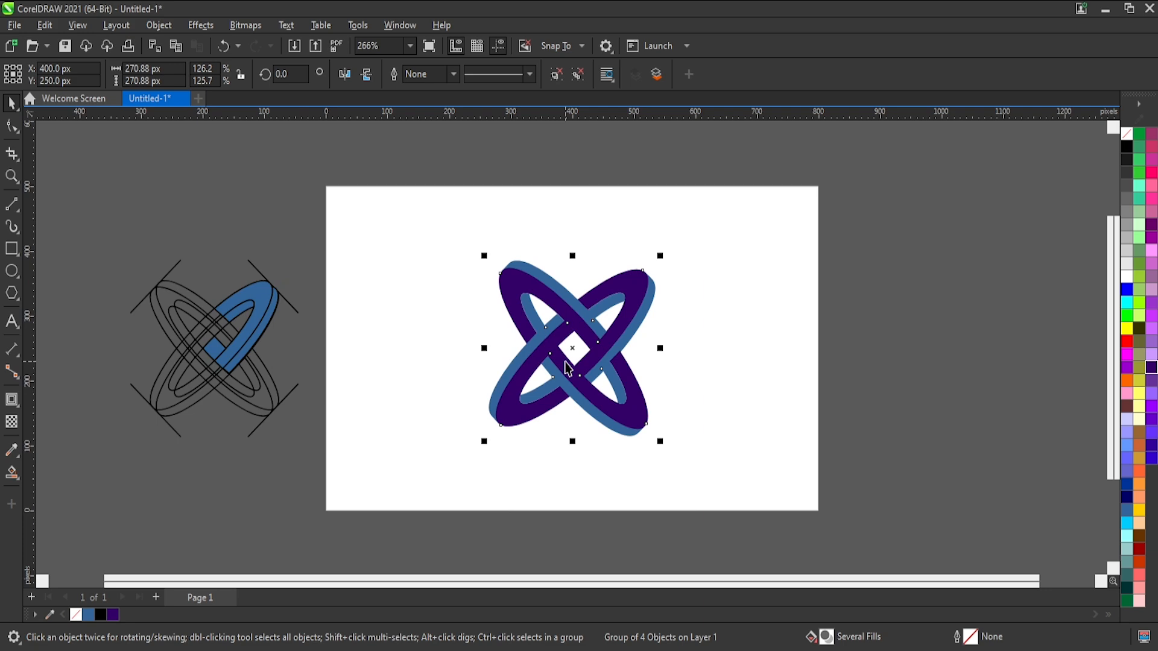
Step: Examine the enlarged logo's crossings and band edges up close and as a whole
scroll(479, 392, "up", 3)
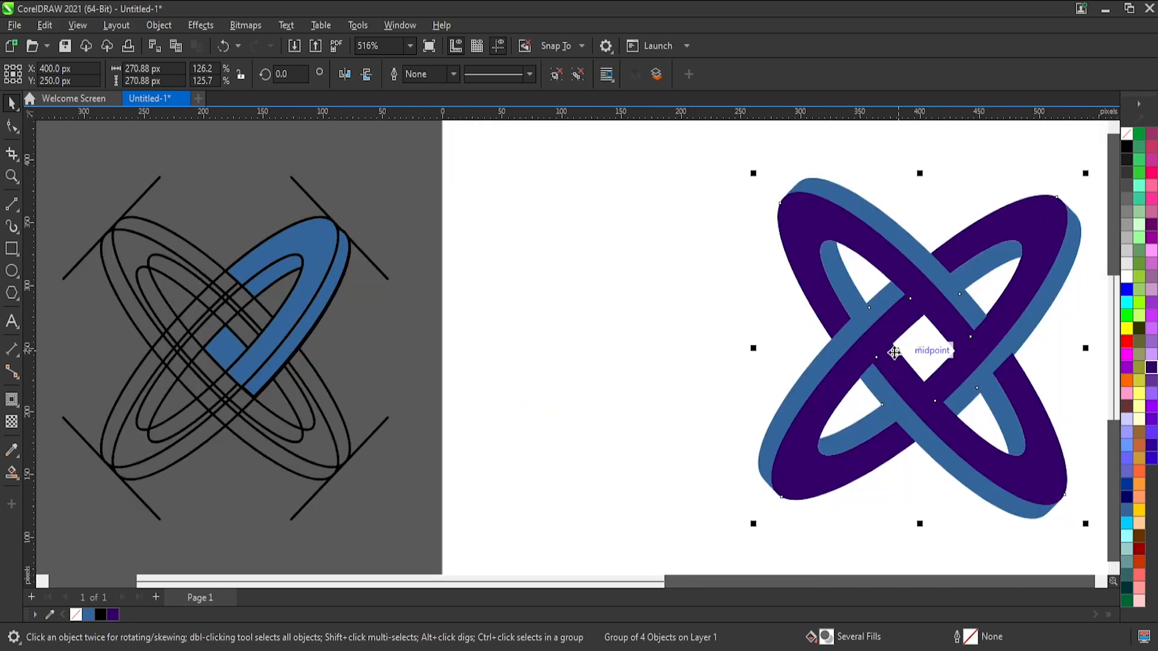
scroll(656, 394, "down", 4)
scroll(950, 365, "up", 4)
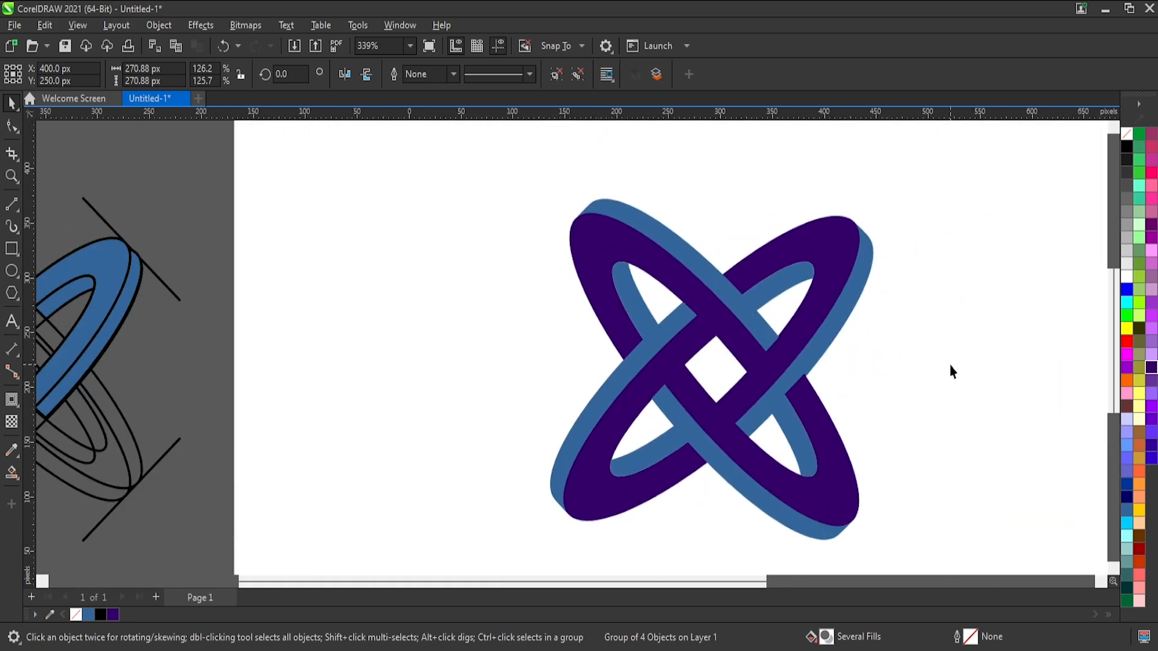
scroll(914, 445, "up", 2)
scroll(821, 381, "down", 2)
scroll(878, 382, "up", 2)
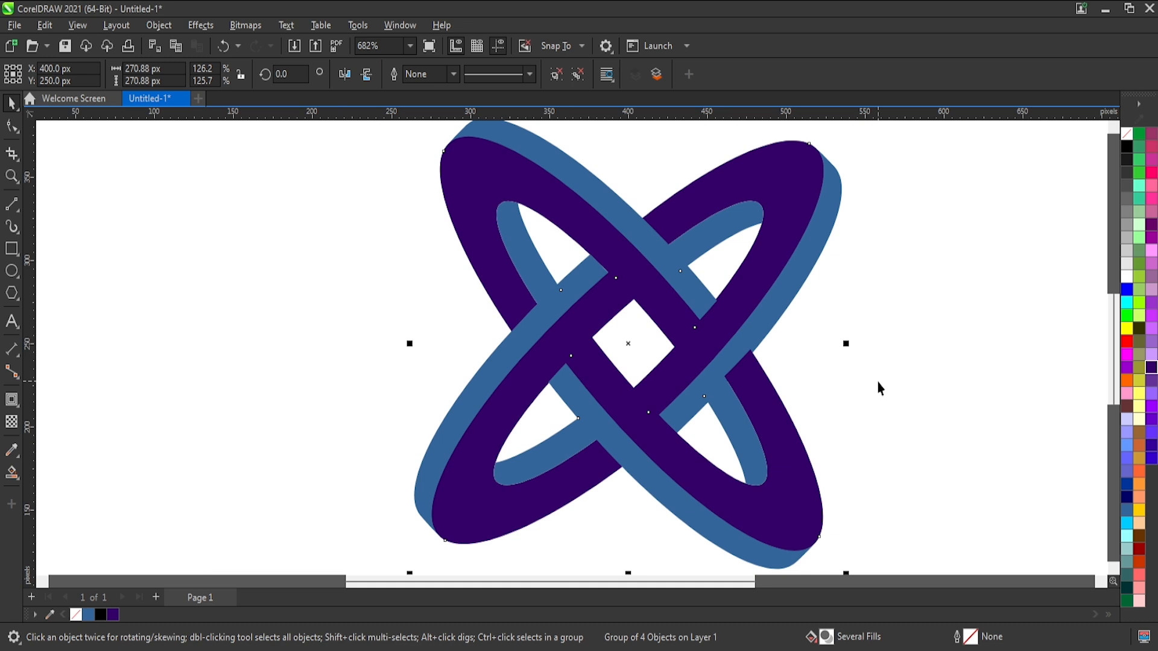
key("z")
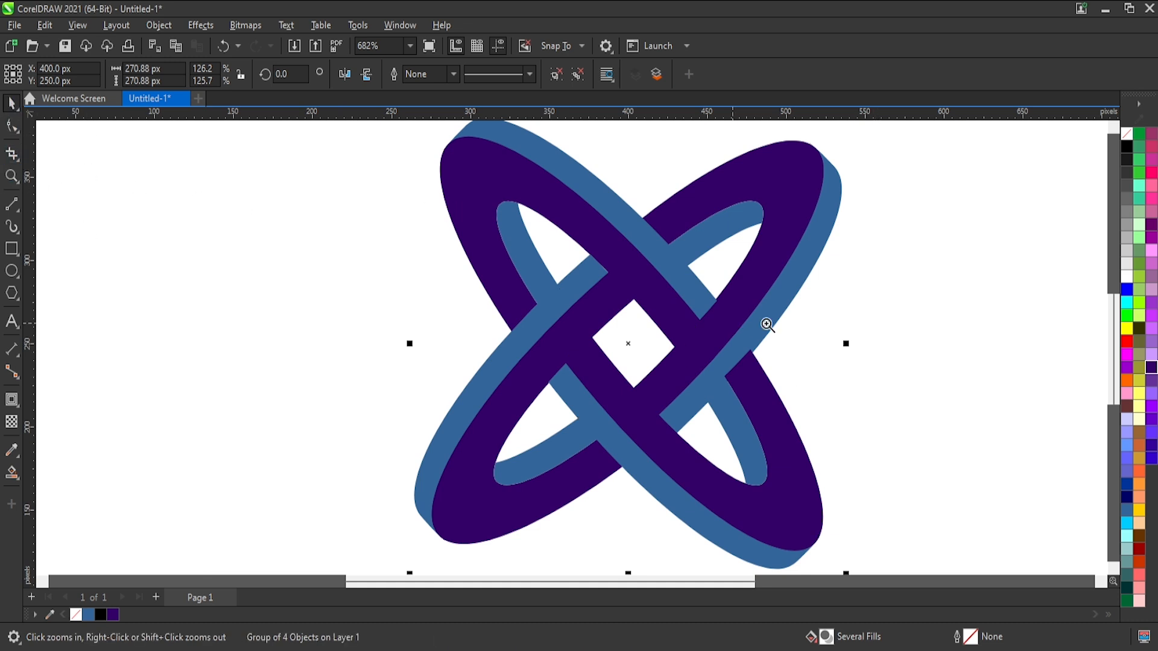
left_click(260, 304)
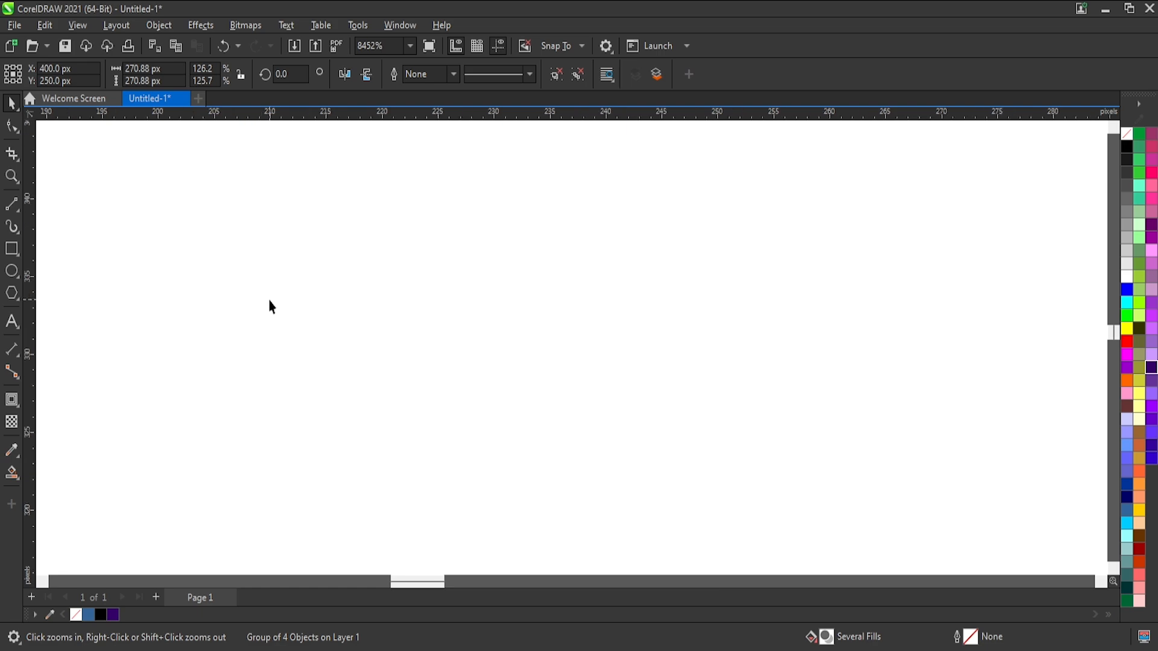
key("space")
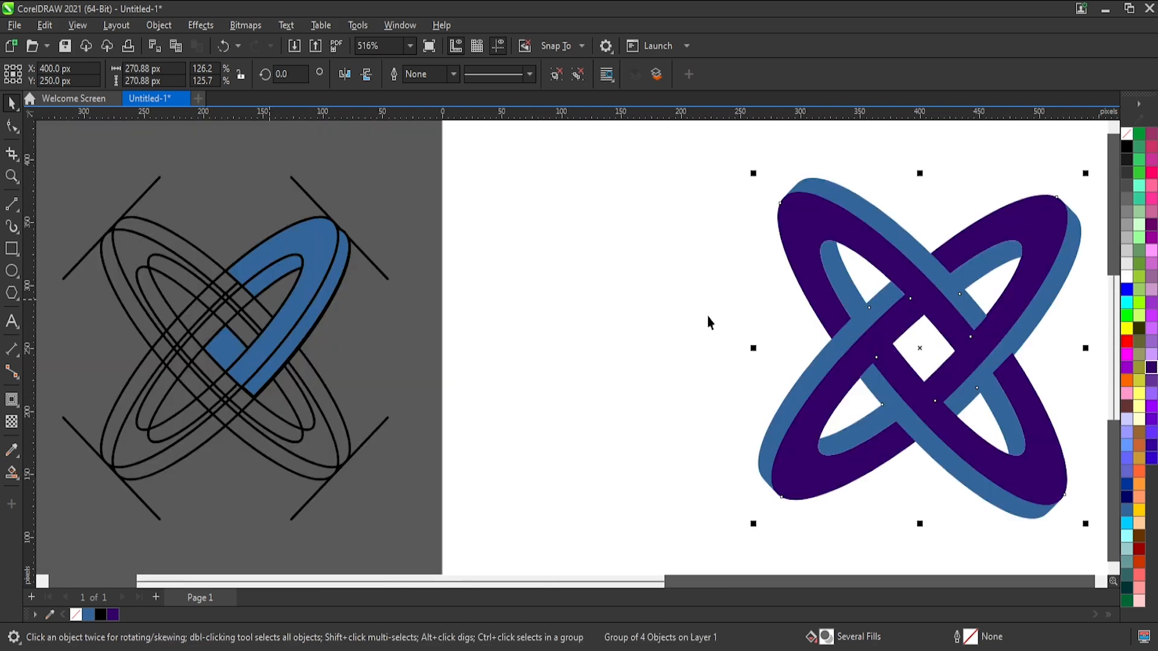
scroll(994, 291, "up", 1)
scroll(965, 313, "down", 1)
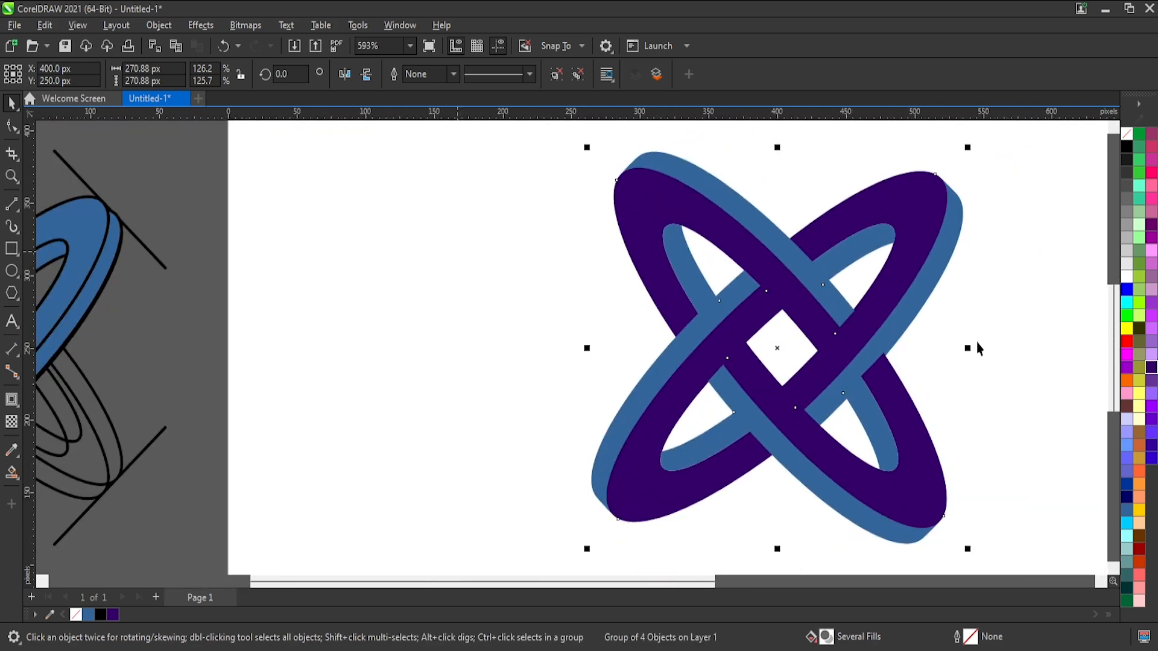
scroll(1019, 338, "up", 1)
scroll(1025, 335, "down", 1)
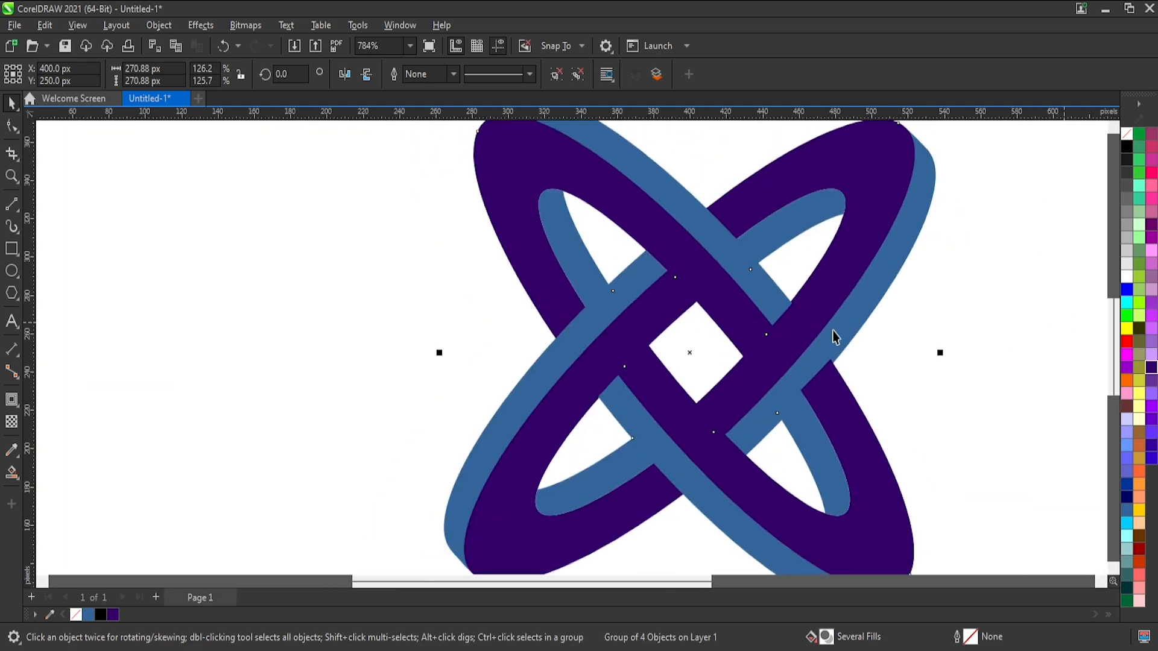
Step: Ungroup the logo into its separate arms and select the upper-right arm
scroll(899, 320, "down", 1)
key("ctrl+u")
left_click(951, 307)
scroll(769, 244, "up", 1)
left_click(771, 251)
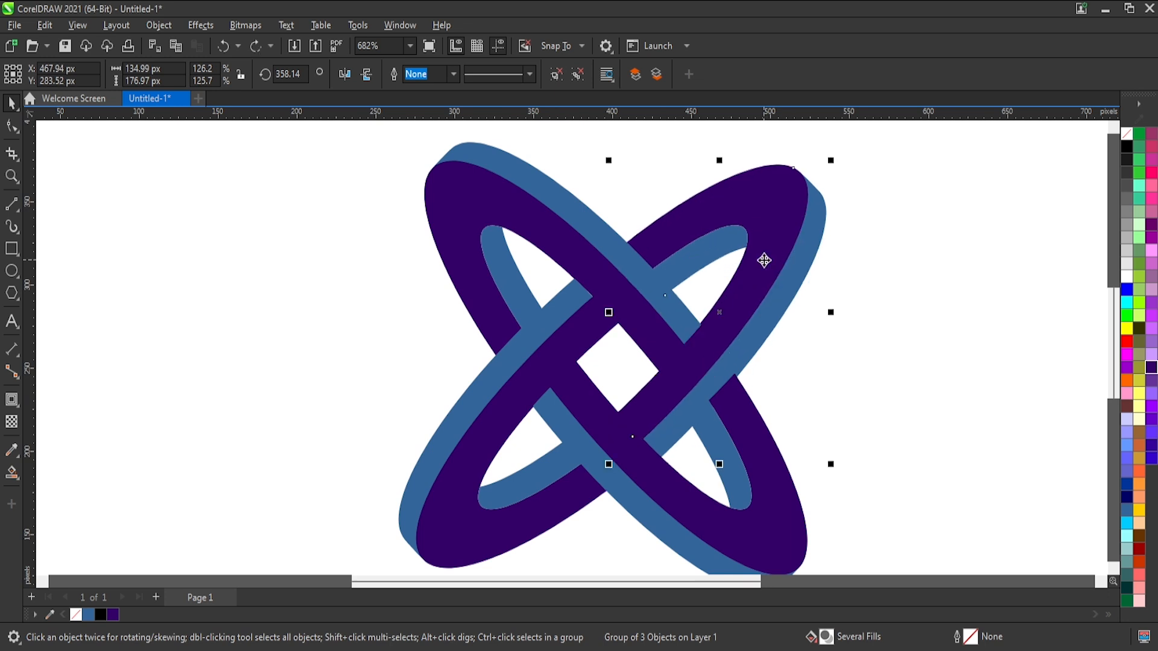
Step: Pick the purple band inside the upper-right arm's group, keep it aligned with its blue edge, and add the other arms' bands to the selection
left_click(856, 250)
left_click(754, 273, "ctrl")
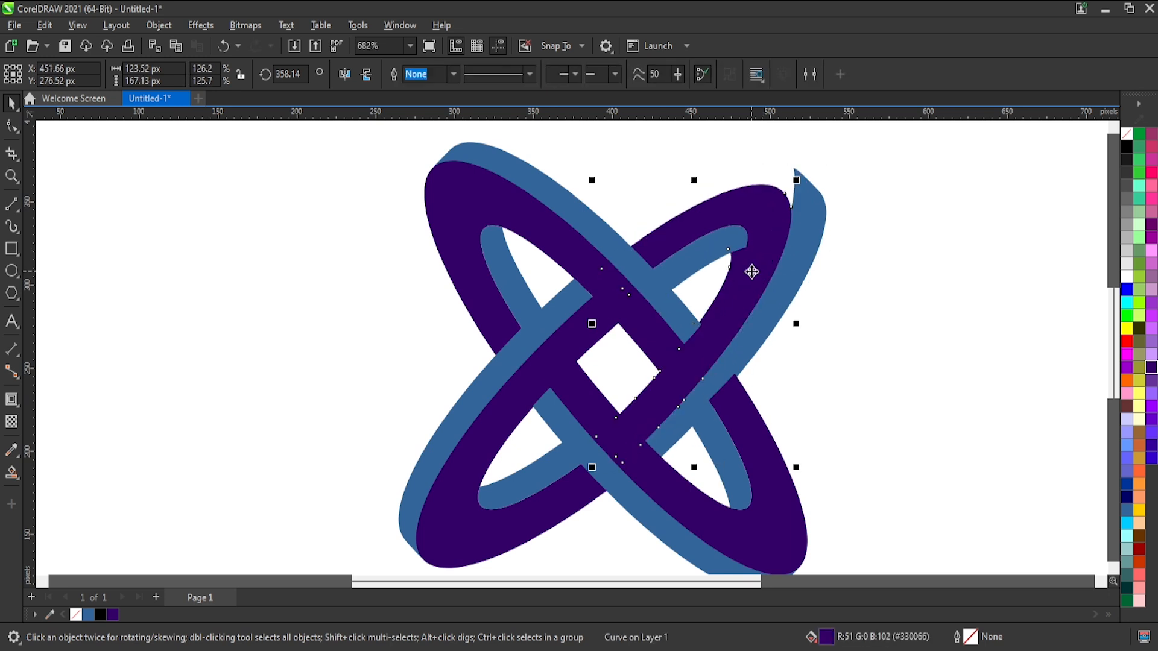
left_click_drag(747, 261, 764, 242)
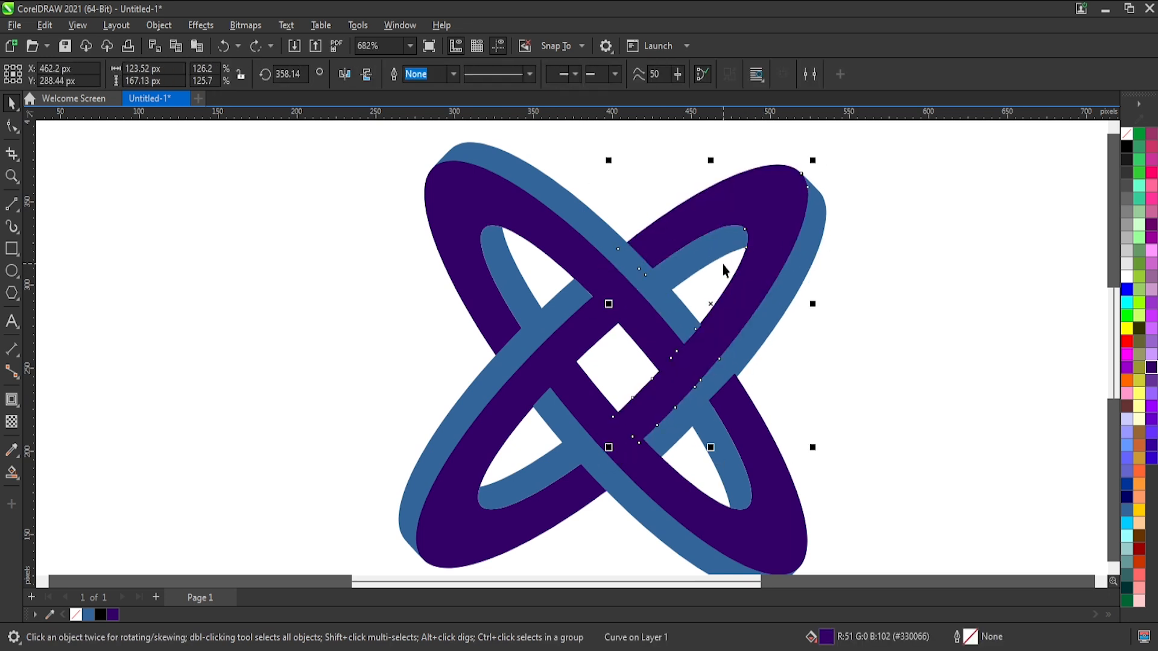
left_click(517, 479, "shift")
left_click(447, 423, "shift")
left_click(456, 410, "shift")
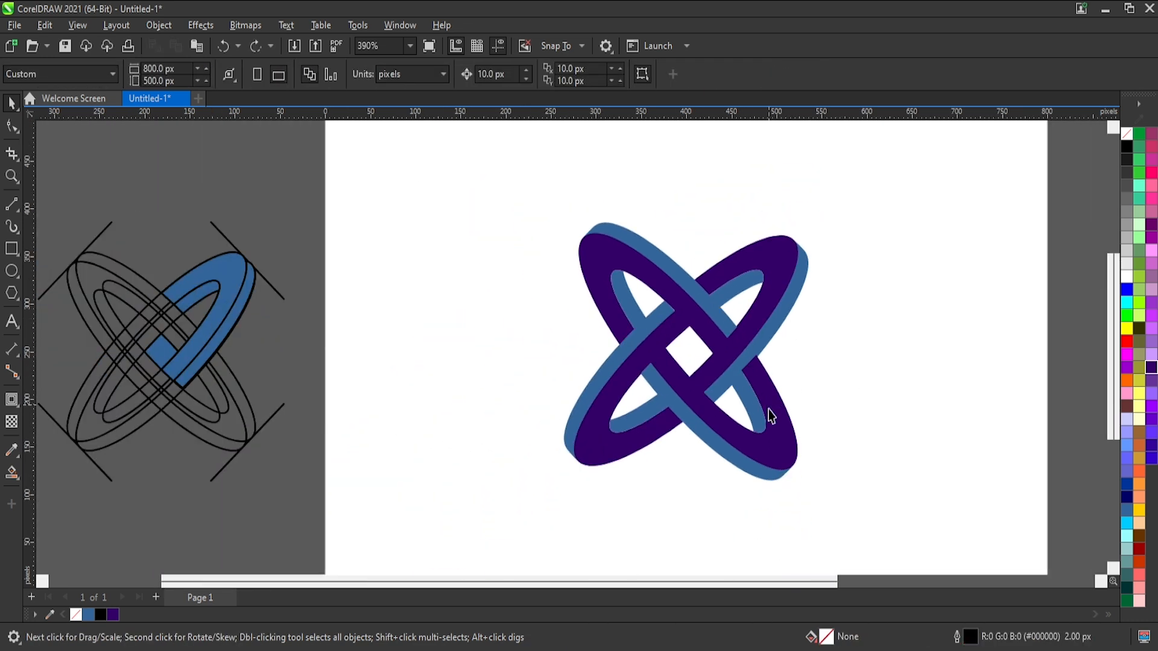
key("ctrl+z")
key("ctrl+z")
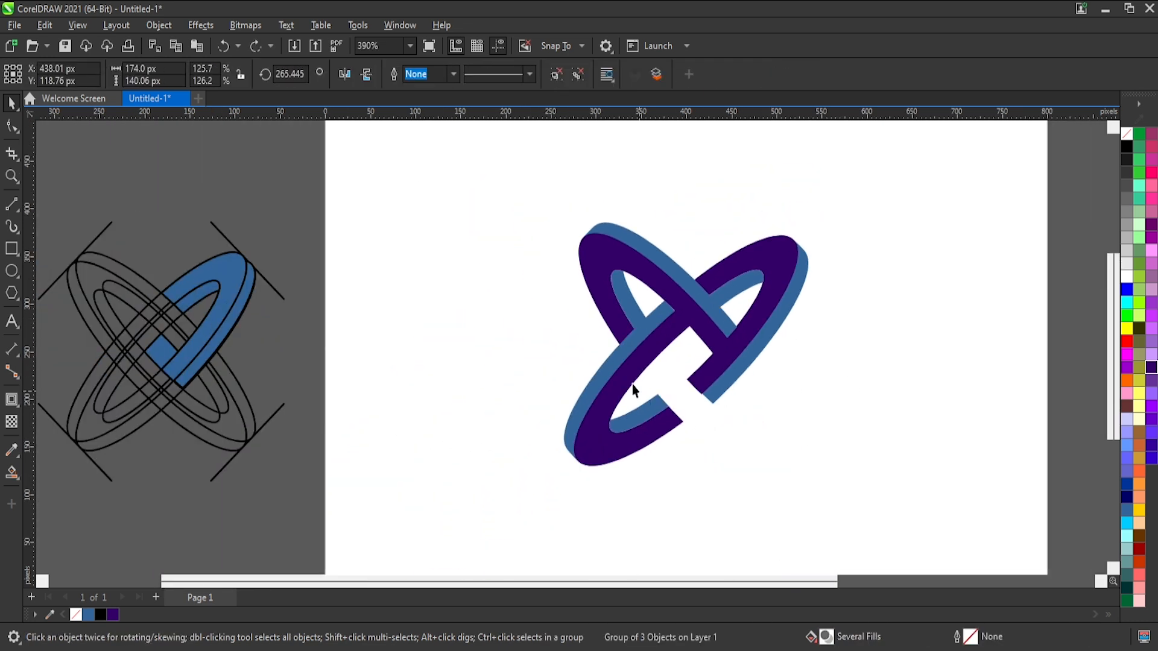
key("ctrl+shift+z")
key("ctrl+shift+z")
left_click(628, 354, "shift")
left_click(660, 267, "shift")
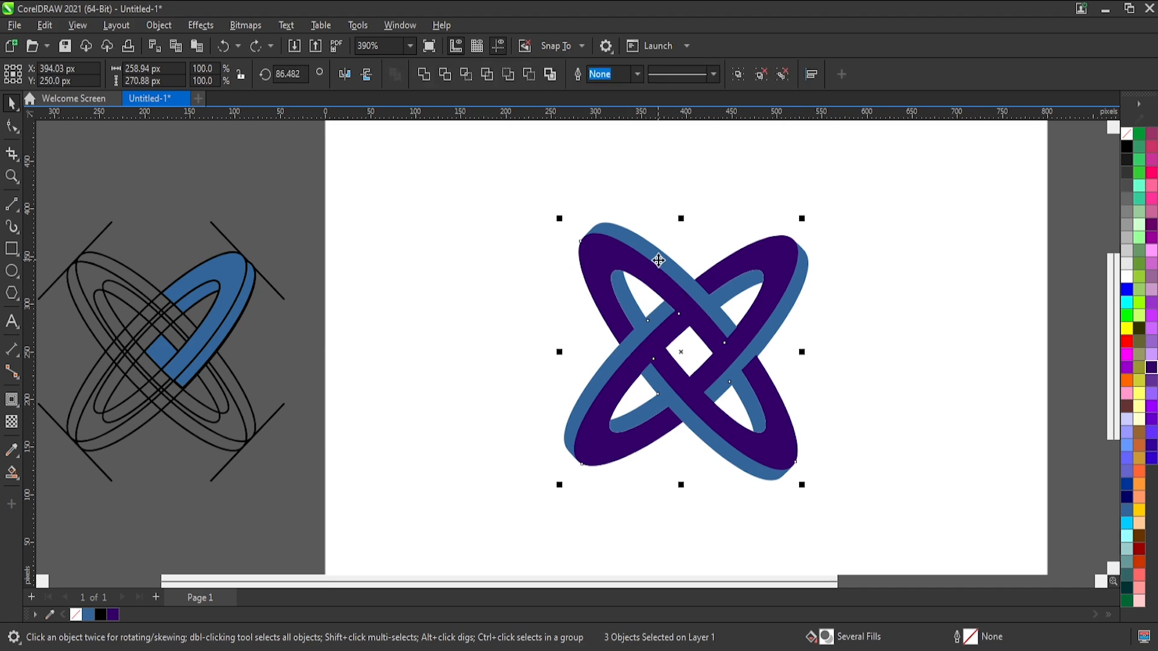
left_click(894, 328)
Step: Select the upper-left arm's outer and inner blue edges plus the lower-right arm's purple band, and fill them with red
scroll(804, 330, "up", 4)
scroll(819, 326, "down", 1)
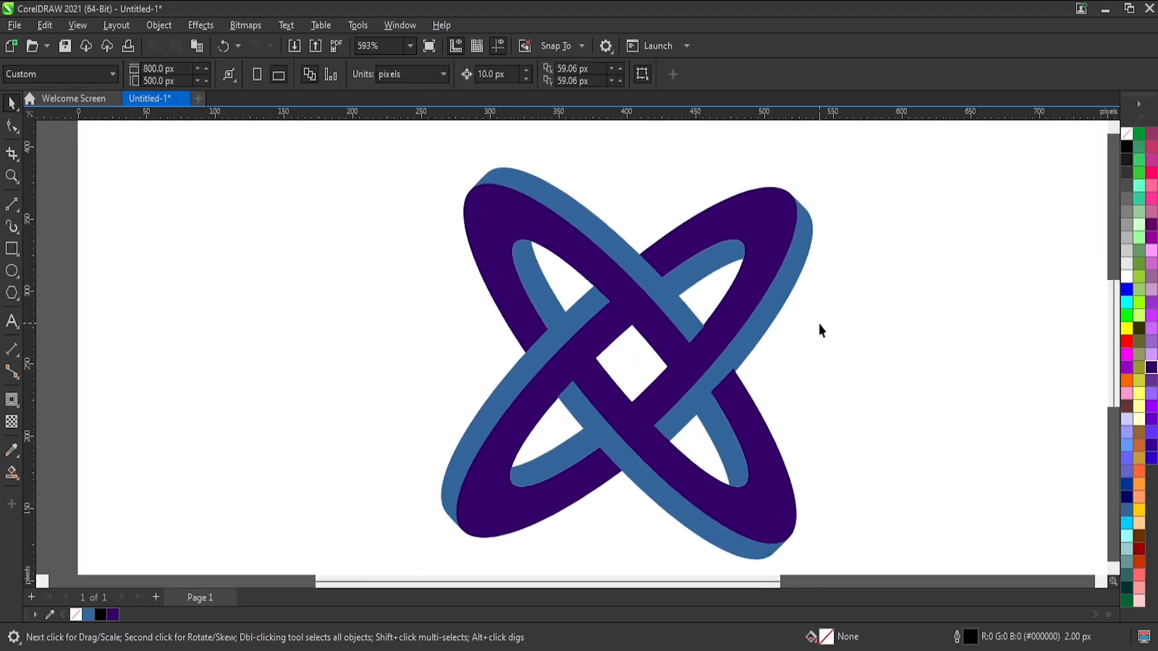
left_click_drag(669, 374, 541, 311)
left_click(491, 178, "shift")
left_click(540, 181, "shift")
left_click_drag(538, 181, 490, 160)
left_click(1126, 290)
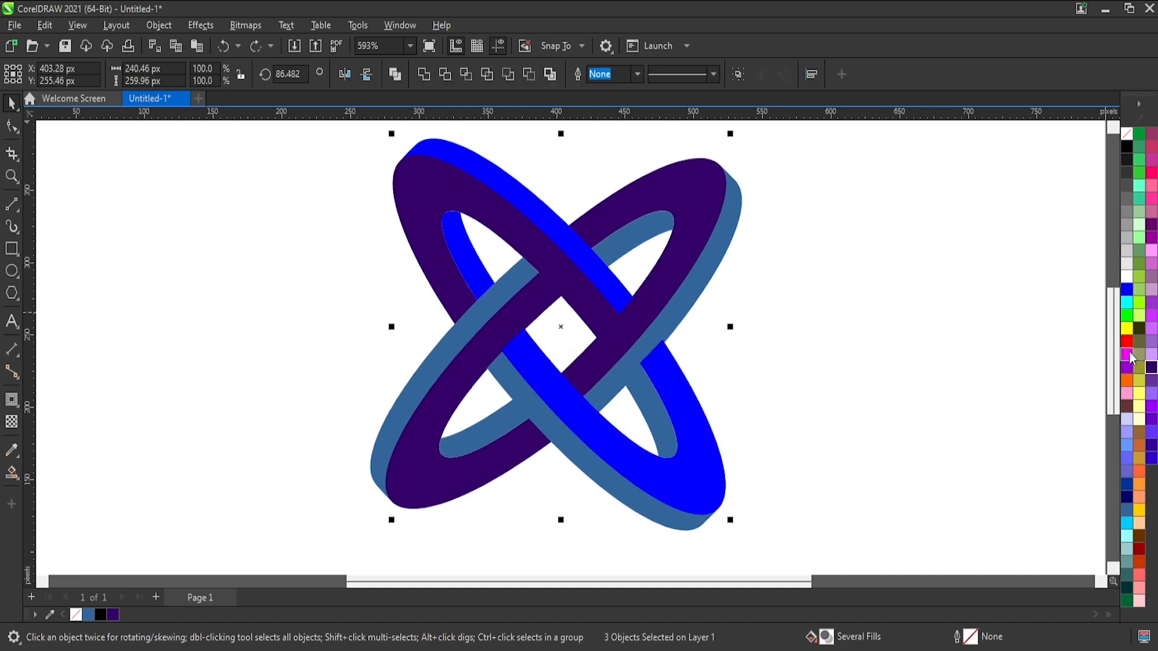
left_click(1126, 341)
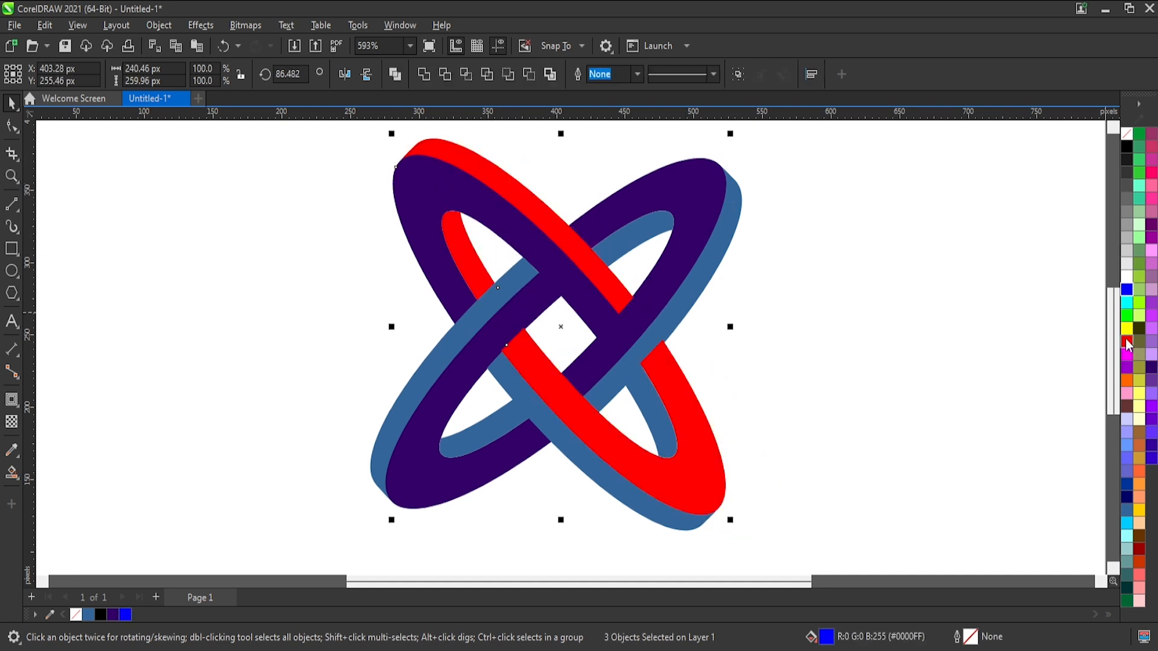
Step: Darken the fill of the three selected red pieces to R186 G17 B22 and clear the selection
double_click(824, 637)
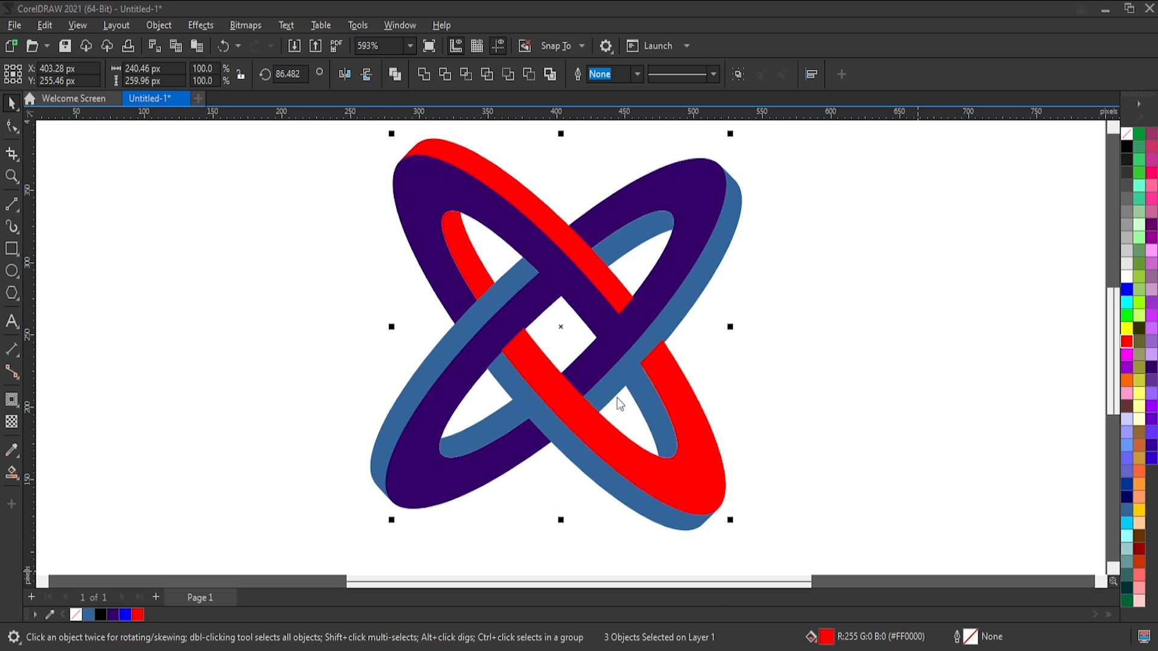
left_click(749, 408)
scroll(613, 360, "up", 1)
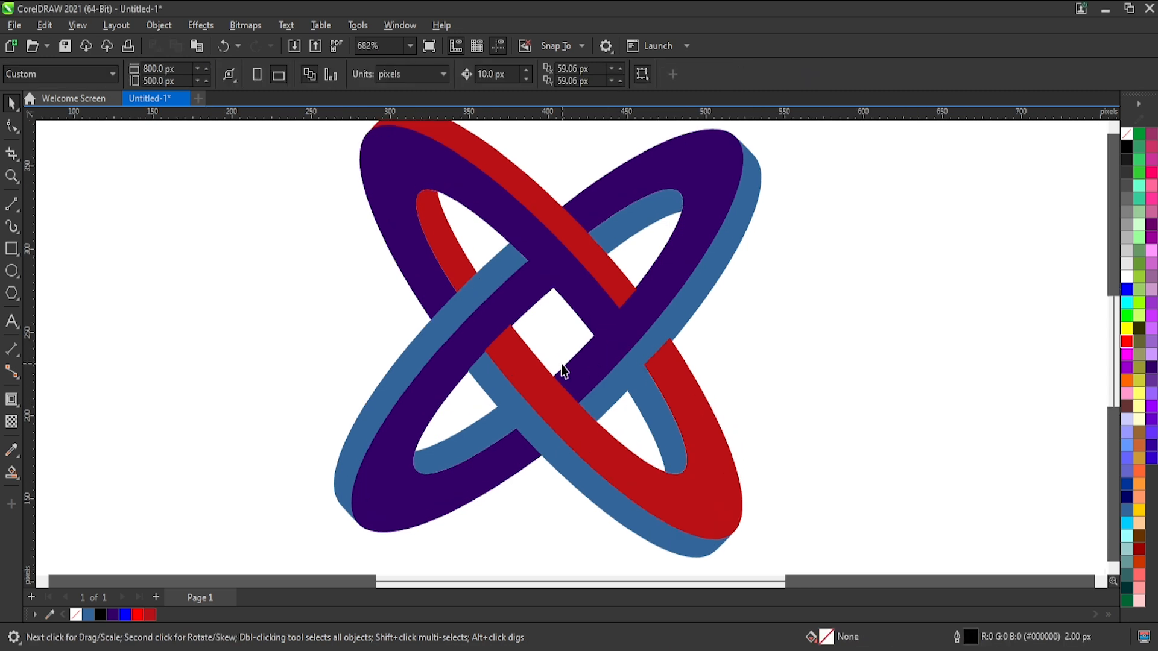
scroll(554, 386, "down", 1)
scroll(387, 251, "up", 1)
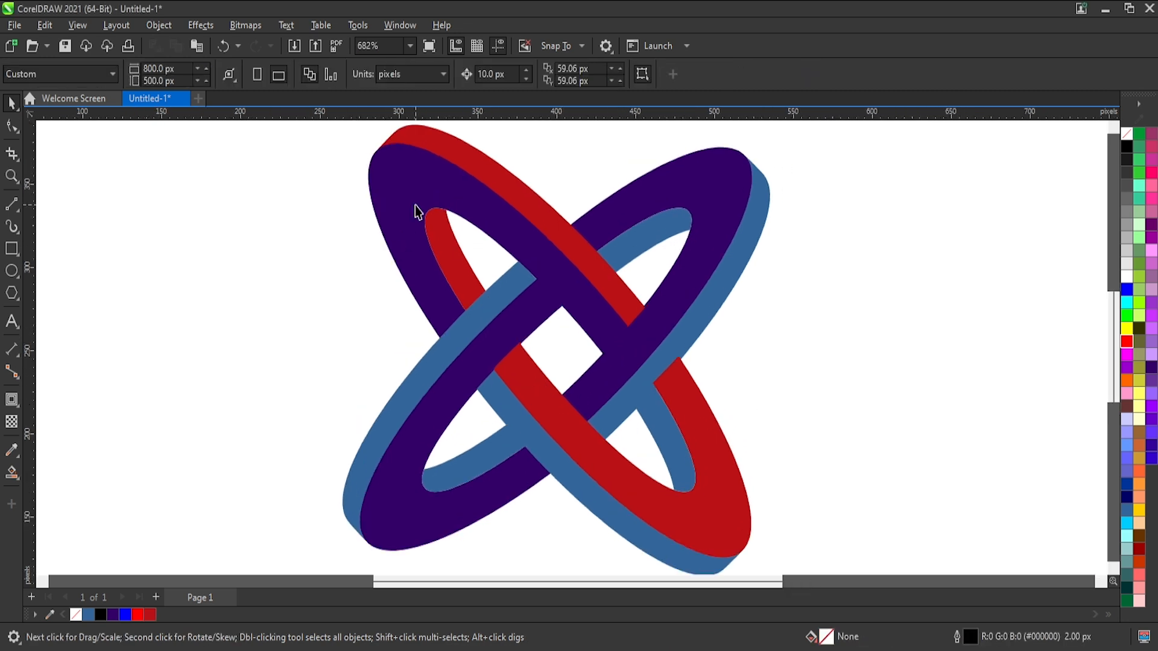
Step: Fill the upper-left arm's purple band and the lower-right arm's two blue edges with pure red
left_click(471, 198)
left_click(576, 487)
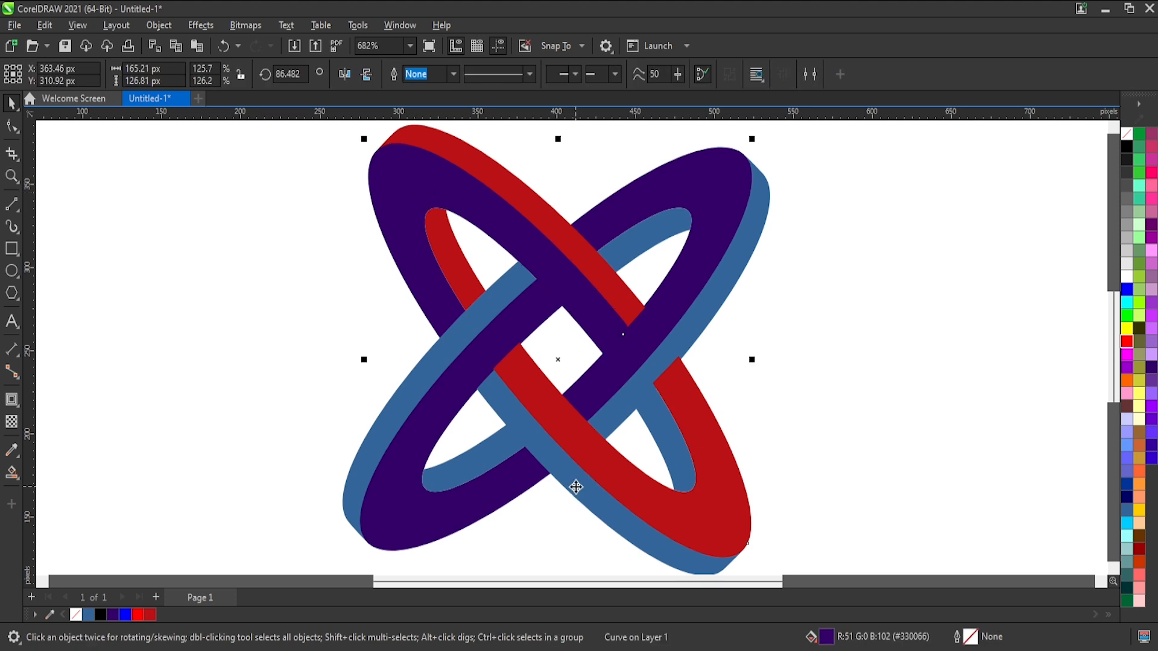
left_click(662, 442, "shift")
left_click(593, 425, "shift")
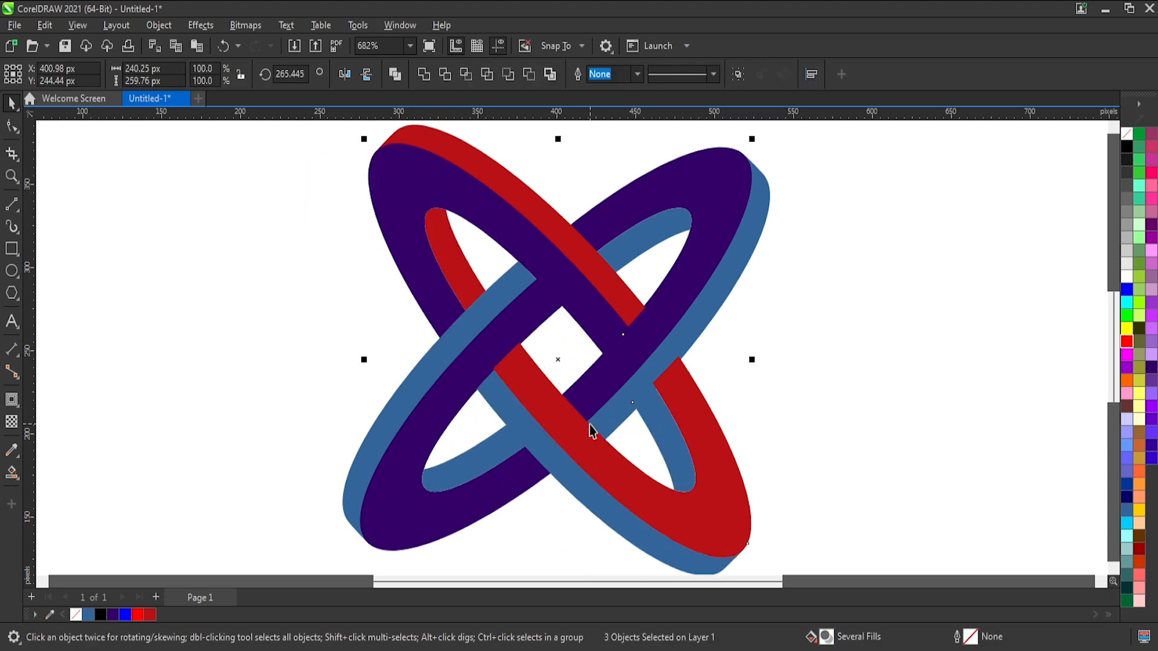
left_click(1125, 342)
left_click(794, 406)
Step: Darken the lower-right arm's band and the upper-left arm's outer edge to R156 G6 B11, leaving only the lower-right band selected
left_click(728, 504)
left_click(619, 293, "shift")
left_click(573, 280, "shift")
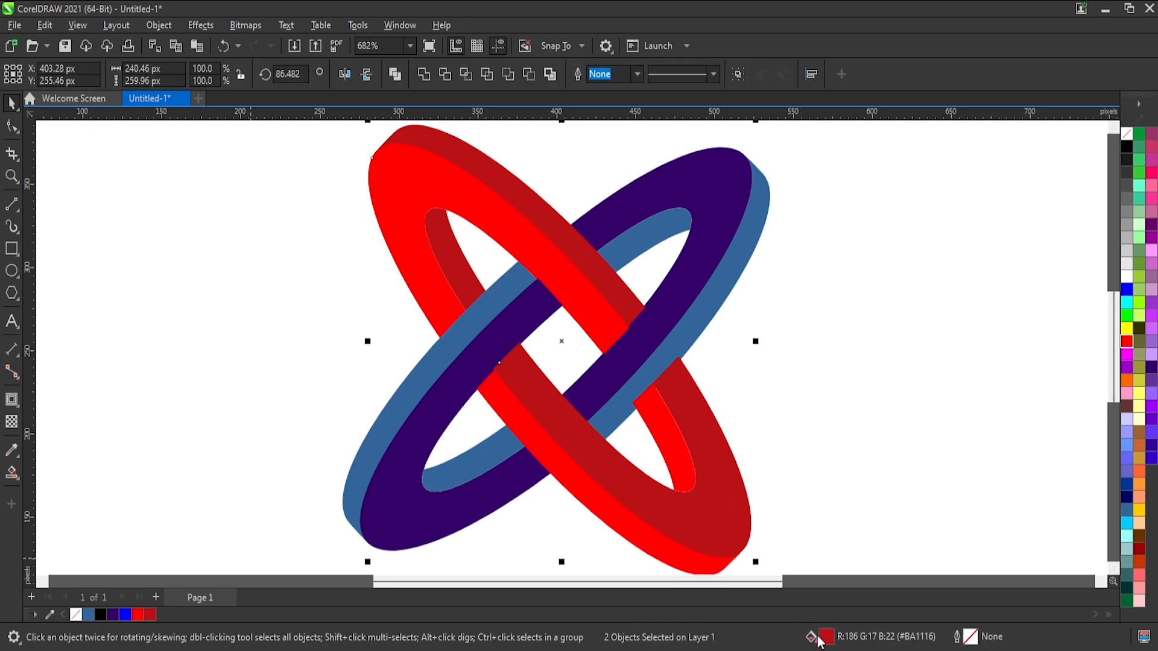
double_click(831, 634)
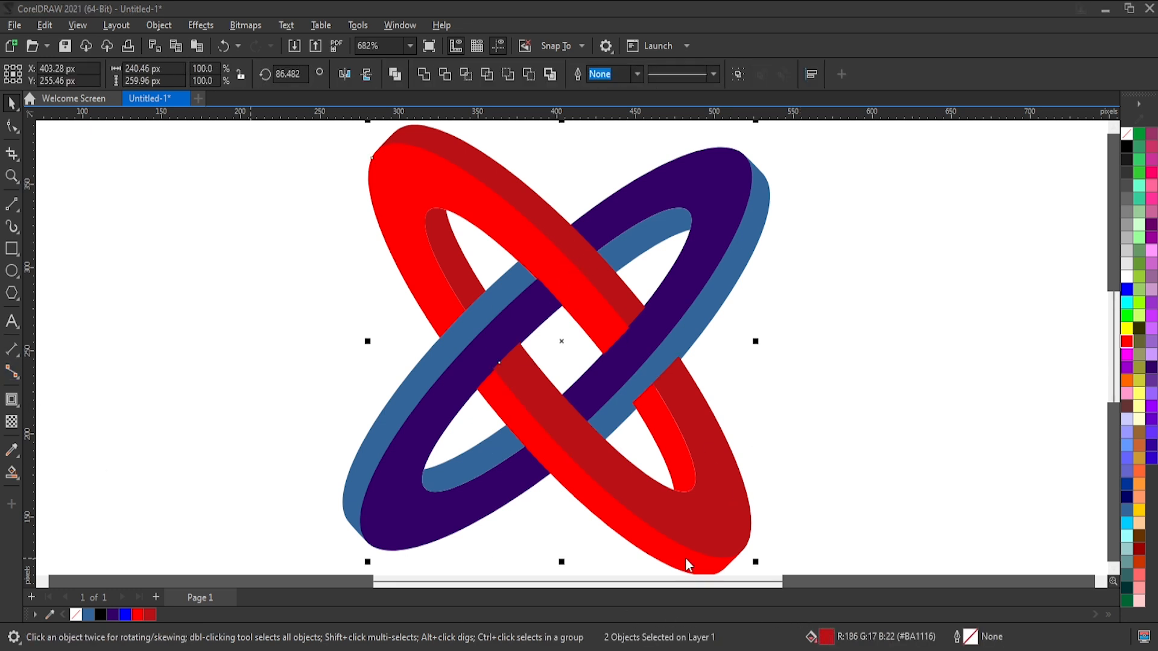
left_click(537, 295)
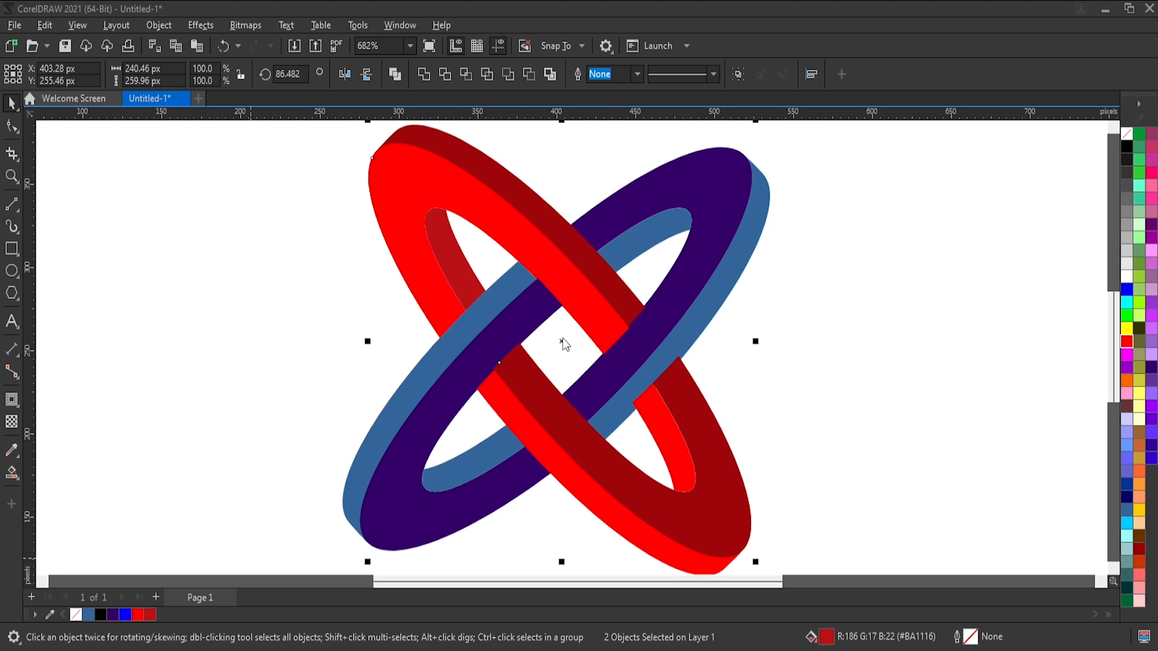
left_click(709, 515)
left_click(549, 216)
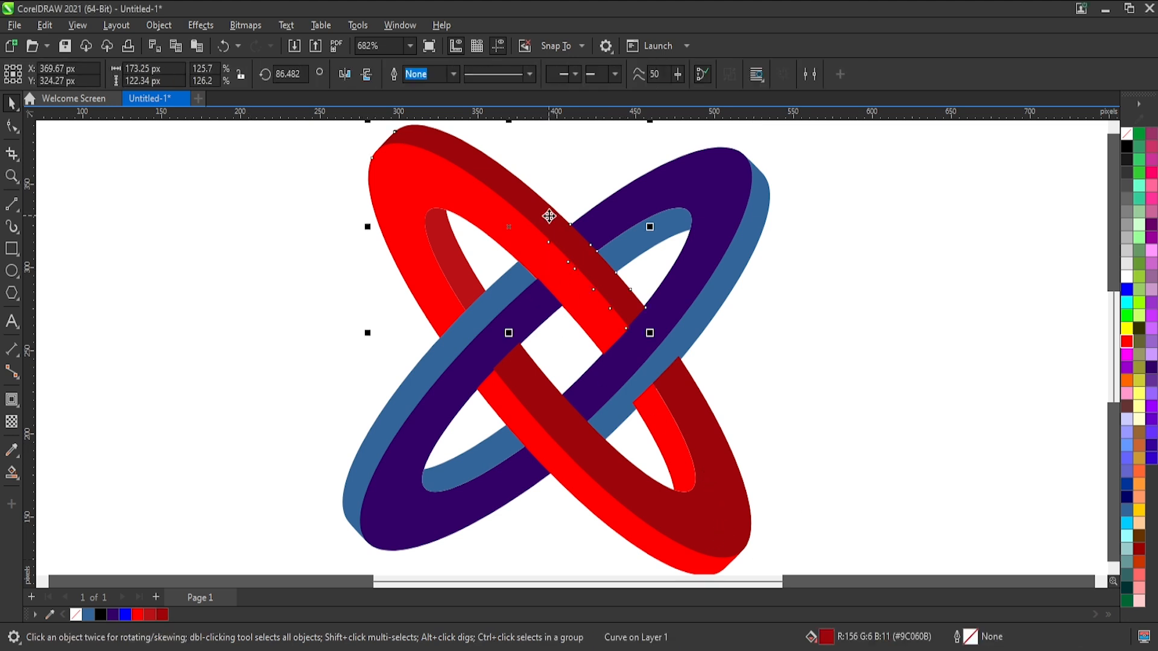
left_click(710, 487)
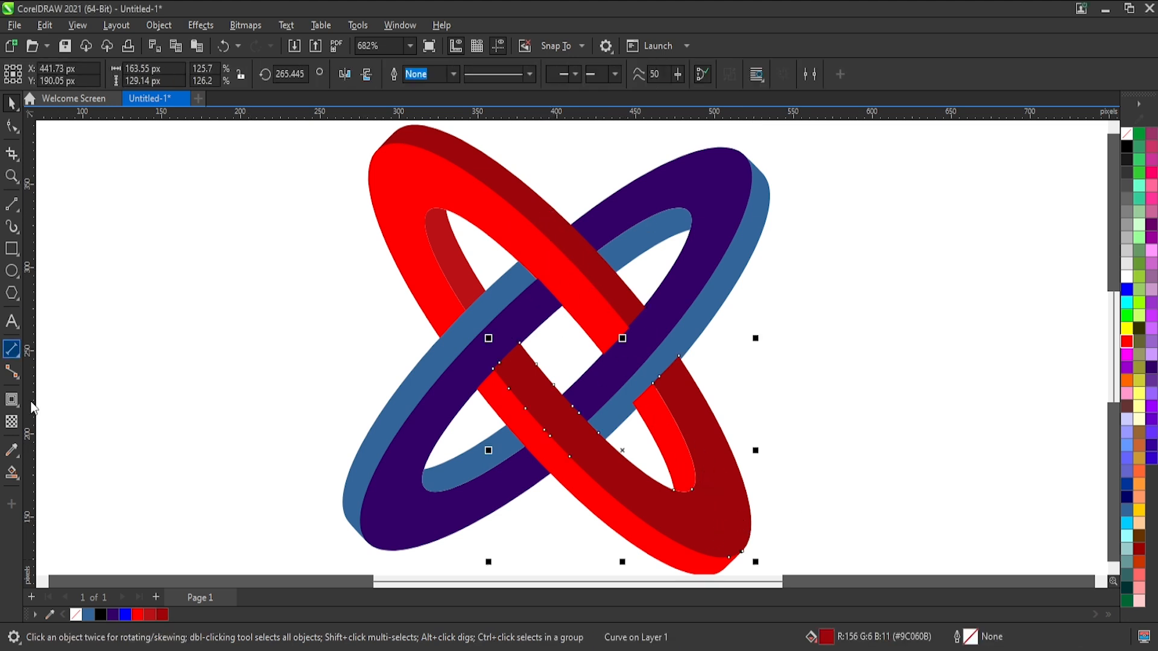
left_click(13, 475)
left_click(633, 386)
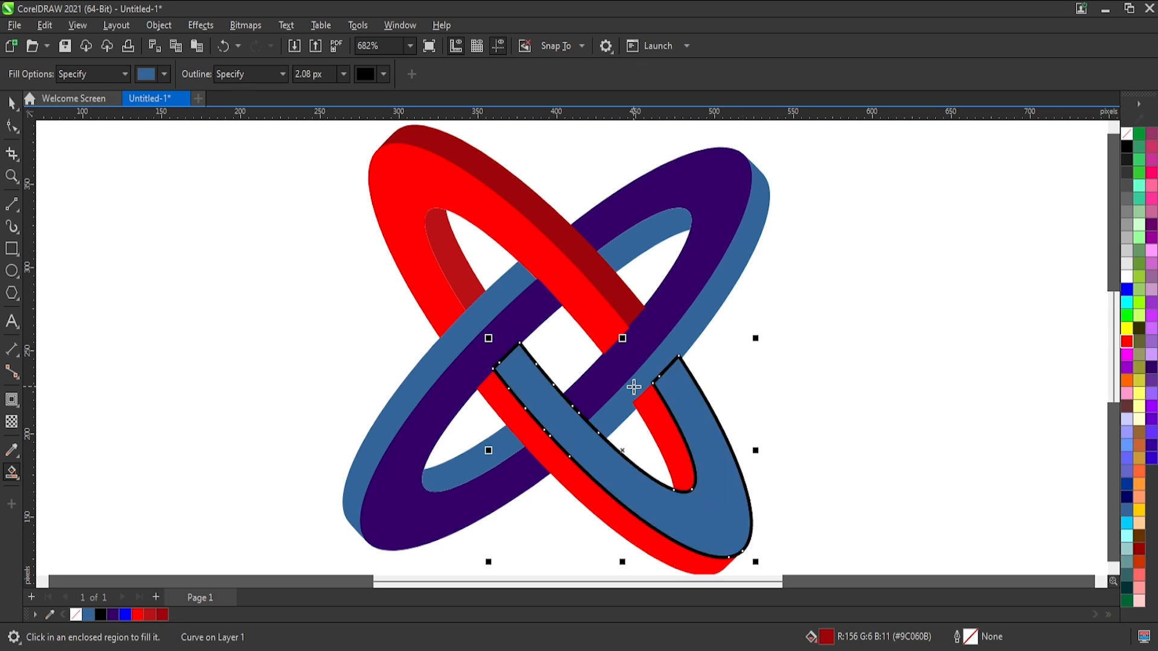
key("ctrl+z")
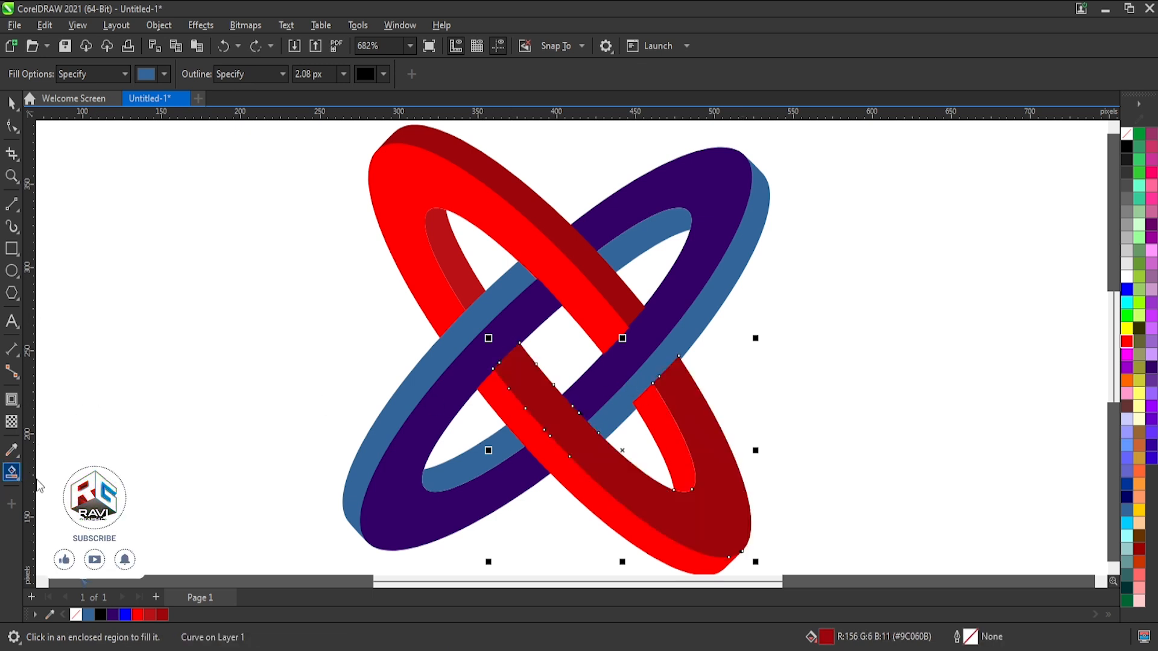
Step: Apply a linear fountain fill to the lower-right band, running from dark red at its tip to pure red beyond the central crossing
key("g")
left_click_drag(731, 551, 557, 306)
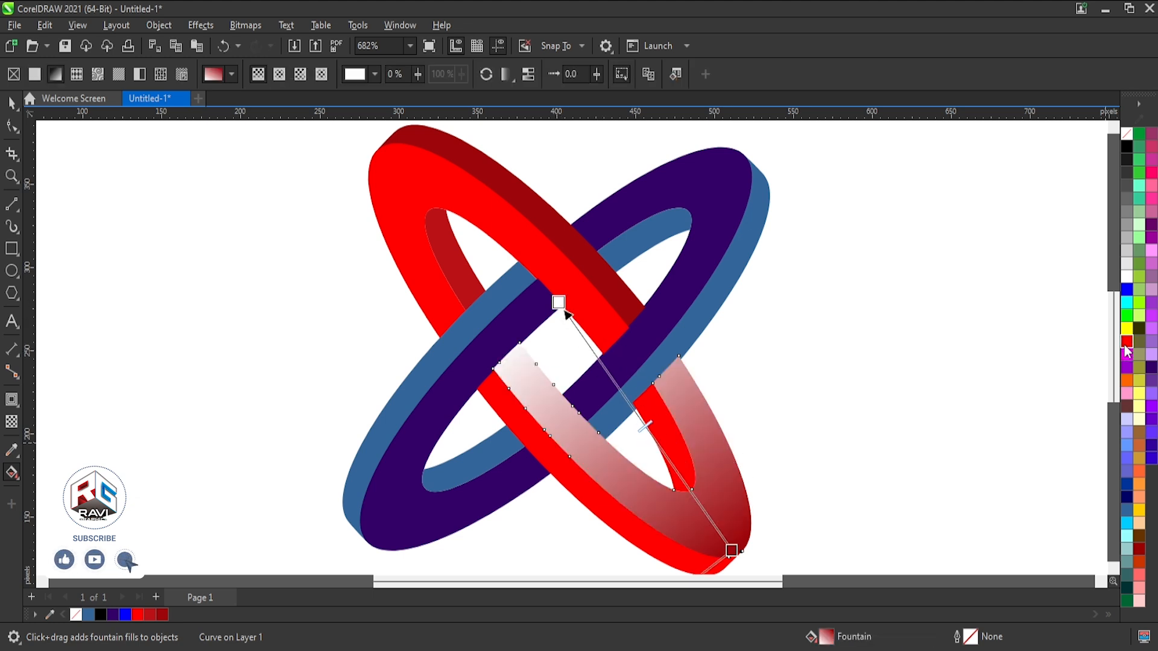
left_click(1125, 342)
left_click_drag(558, 302, 538, 260)
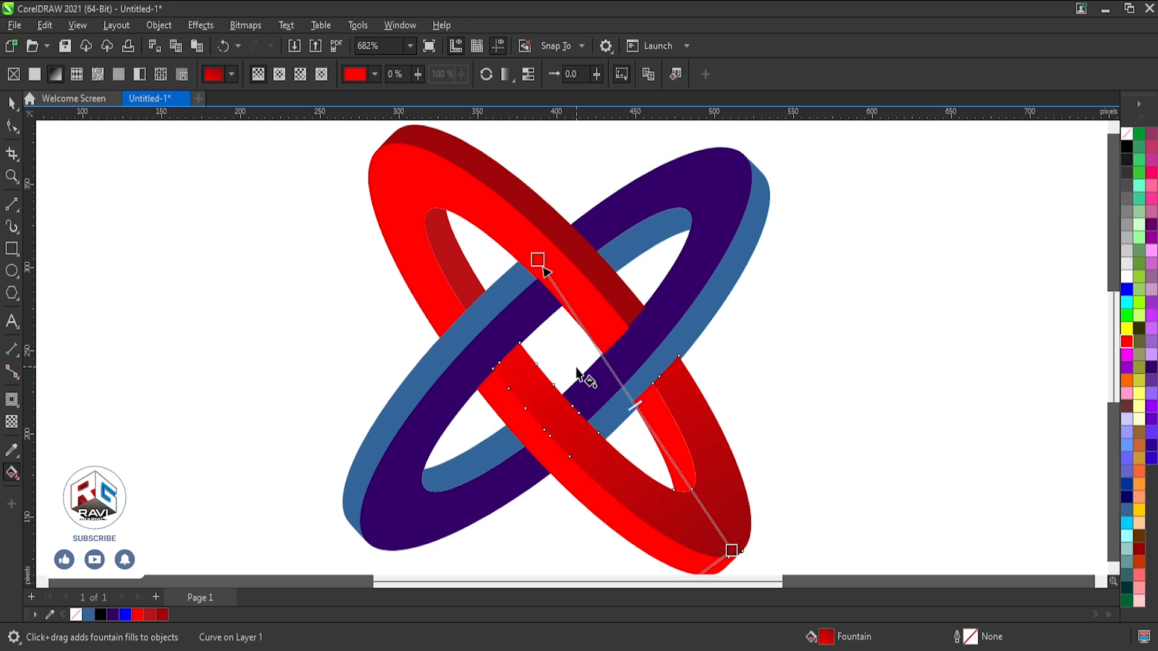
Step: Try to bring the upper-right arm's outer blue edge in front of the red band where they cross
left_click(12, 107)
left_click(693, 343)
mouse_move(699, 345)
left_mouse_down()
mouse_move(687, 336)
mouse_move(697, 338)
left_mouse_up()
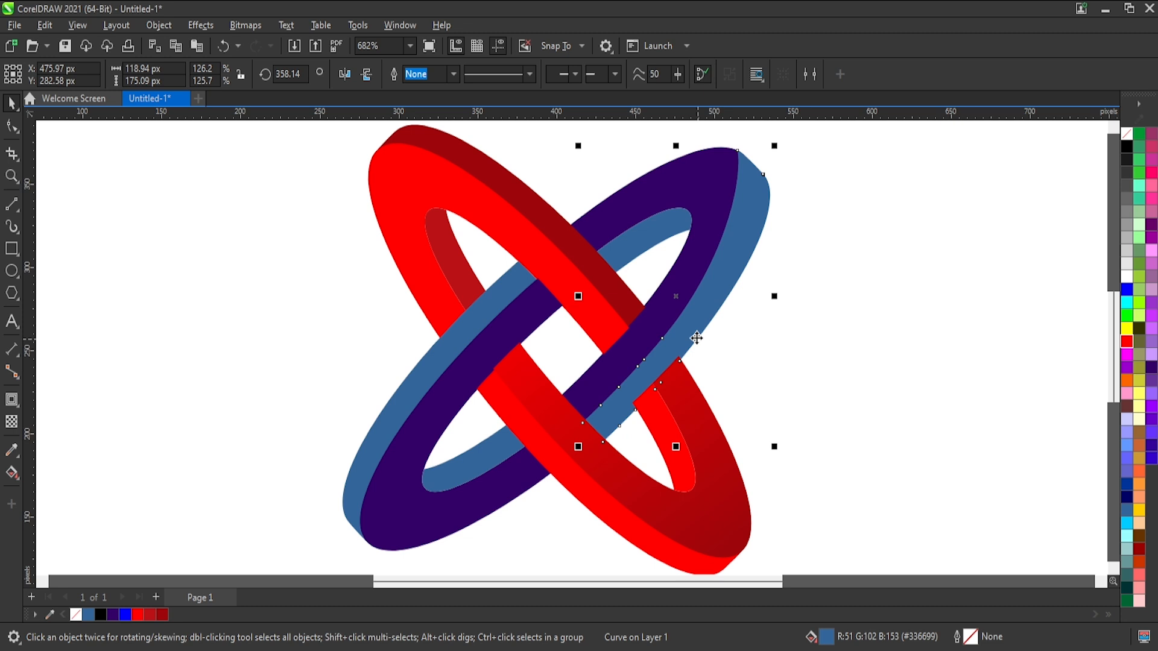
key("ctrl+Page_Down")
key("shift+Page_Up")
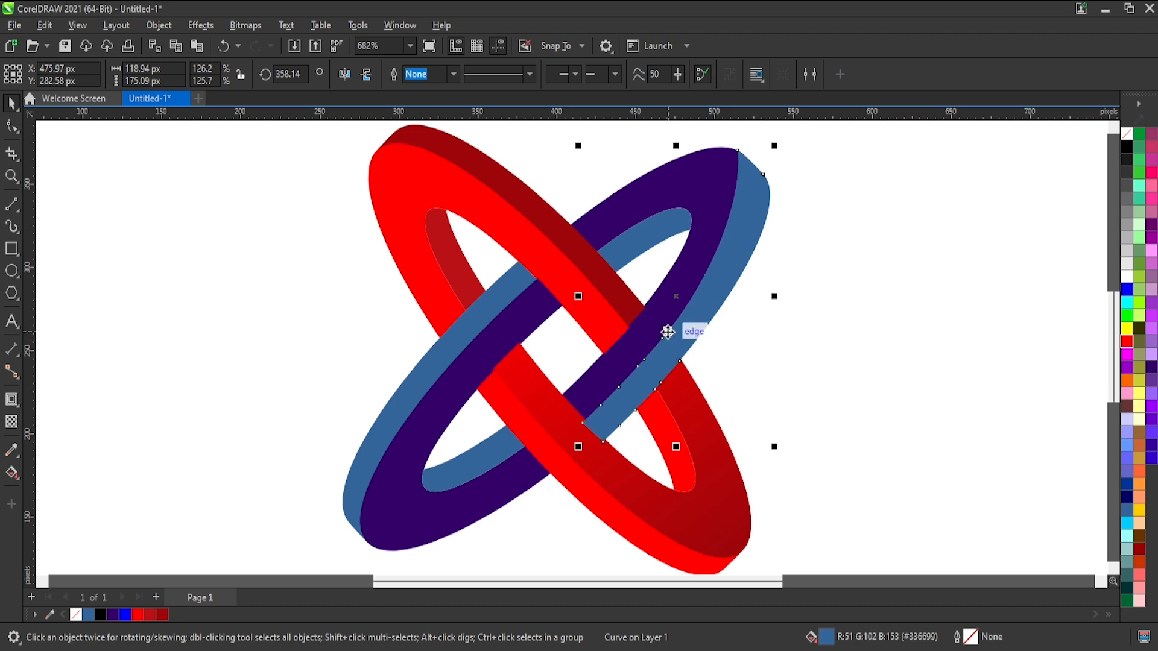
left_click(639, 486)
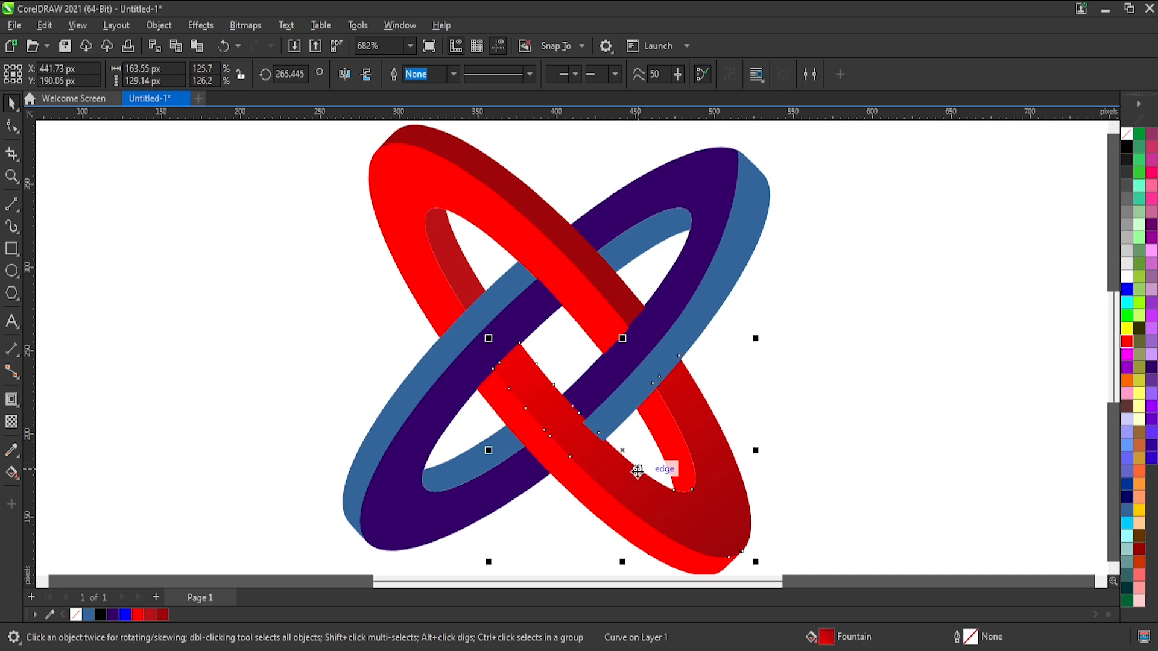
key("ctrl+z")
left_click(738, 401)
scroll(737, 401, "up", 3)
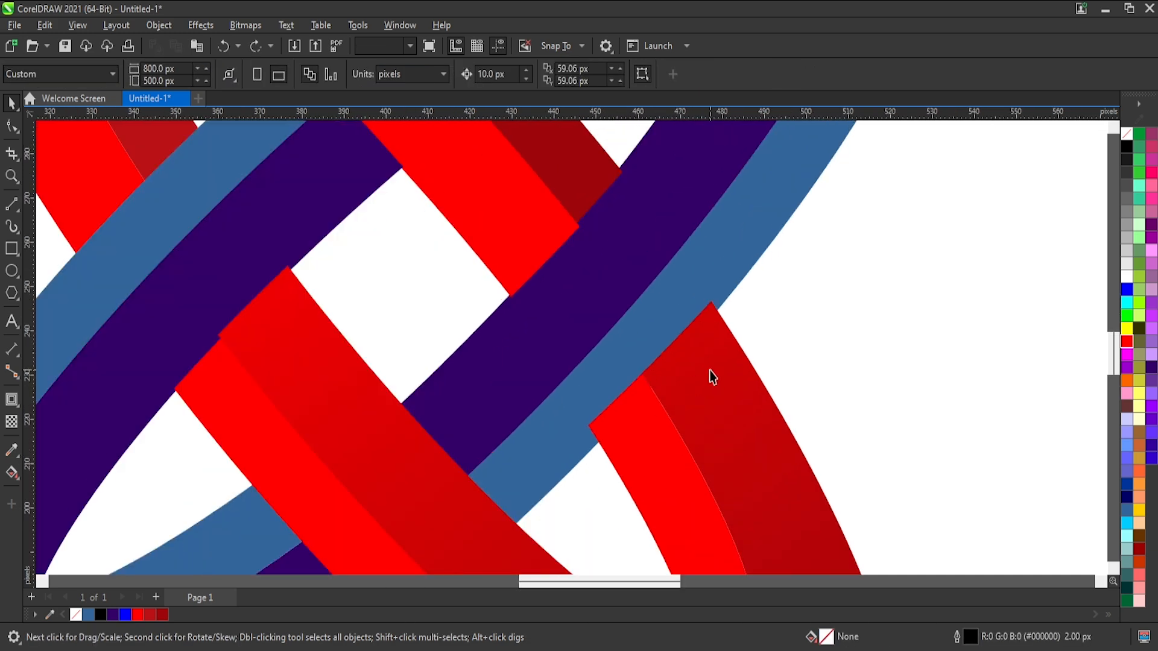
left_click(706, 371)
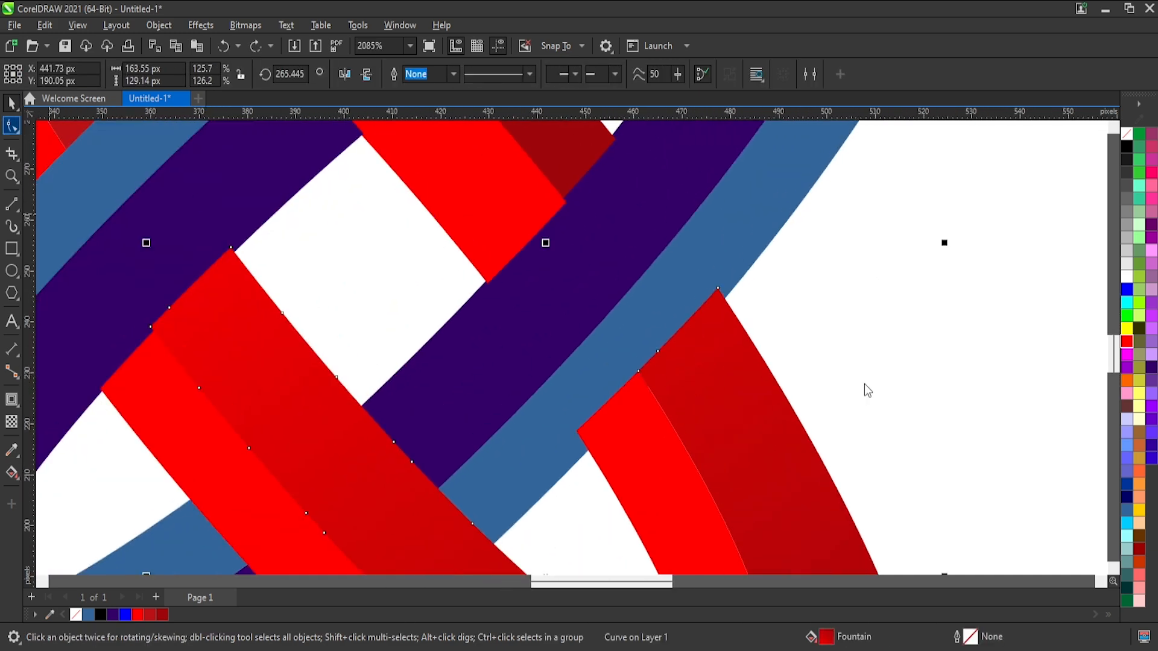
left_click_drag(715, 361, 737, 374)
key("ctrl+z")
scroll(734, 373, "down", 5)
left_click(607, 377)
left_click(615, 350)
left_click_drag(614, 344, 613, 341)
key("ctrl+z")
left_click(734, 388)
scroll(584, 434, "down", 2)
scroll(607, 357, "up", 4)
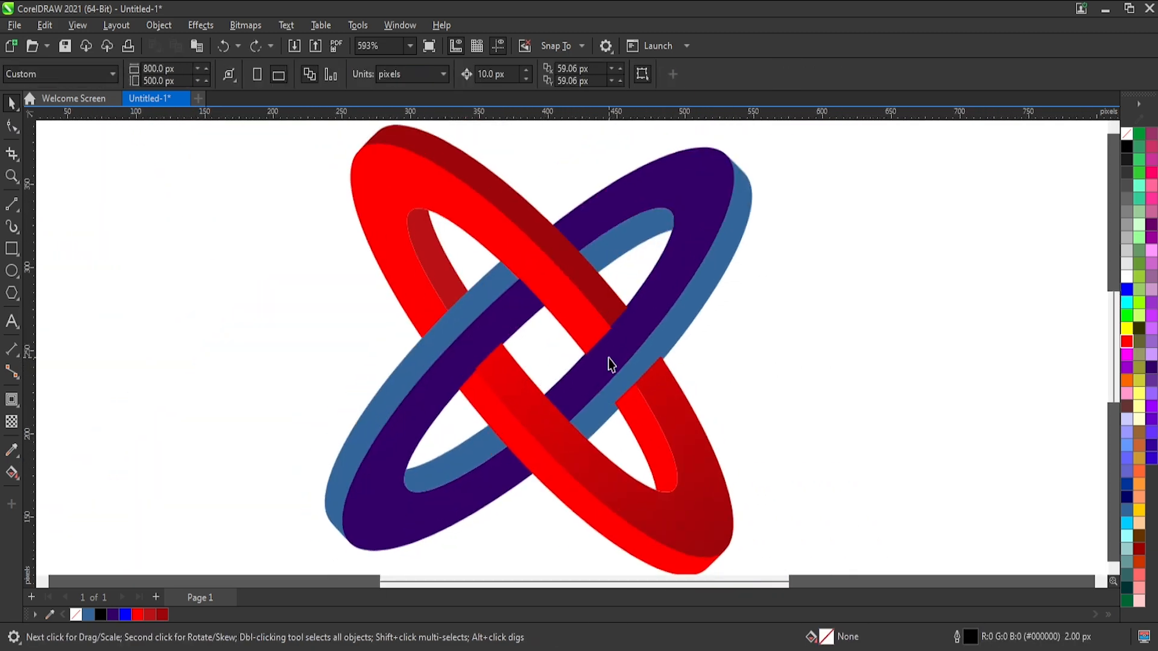
Step: Move the end nodes of the gradient red band onto the purple band's edge at the left crossing
scroll(466, 274, "up", 3)
left_click(434, 359)
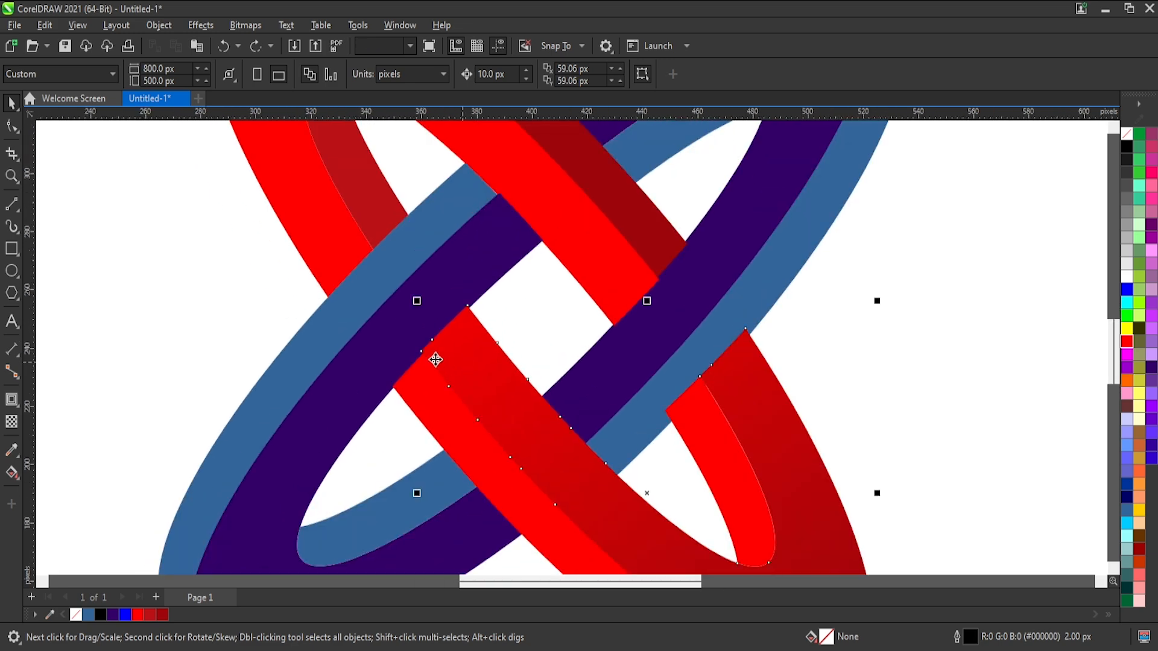
scroll(424, 358, "up", 1)
scroll(422, 356, "up", 4)
left_click(12, 126)
left_click_drag(561, 211, 569, 217)
scroll(455, 313, "up", 1)
left_click_drag(416, 354, 426, 364)
left_click(455, 315)
mouse_move(454, 314)
left_mouse_down()
mouse_move(473, 333)
mouse_move(465, 328)
left_mouse_up()
Step: Convert the gradient band's end segments at the left crossing to straight lines
left_click_drag(606, 191, 411, 394)
left_click(199, 73)
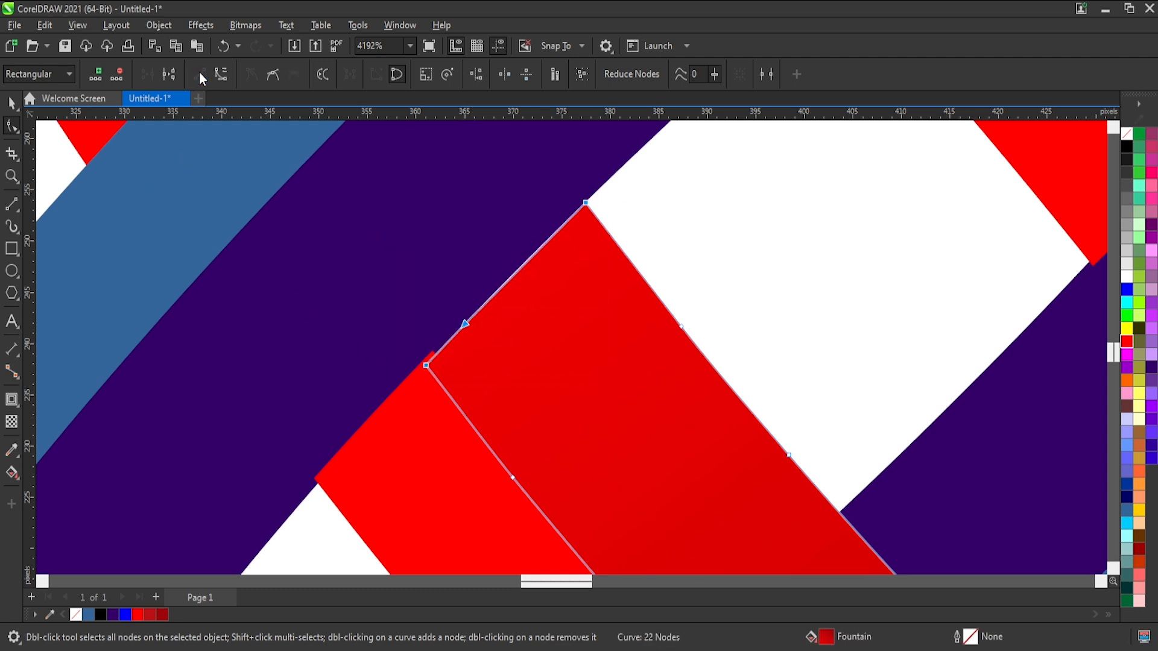
scroll(501, 280, "down", 1)
scroll(391, 402, "up", 1)
Step: Reshape the end of the adjoining pure red edge so its nodes meet the gradient band's corner along the purple band
left_click(389, 410)
left_click_drag(452, 332, 338, 467)
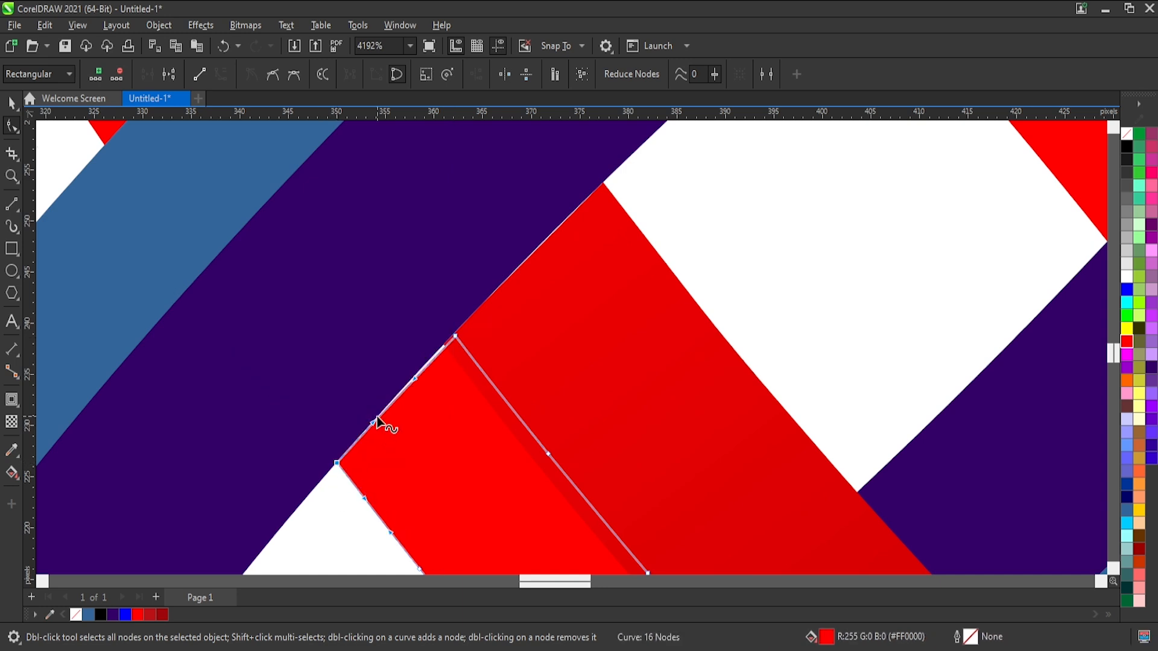
scroll(382, 421, "up", 4)
left_click_drag(415, 366, 443, 330)
left_click_drag(511, 265, 510, 265)
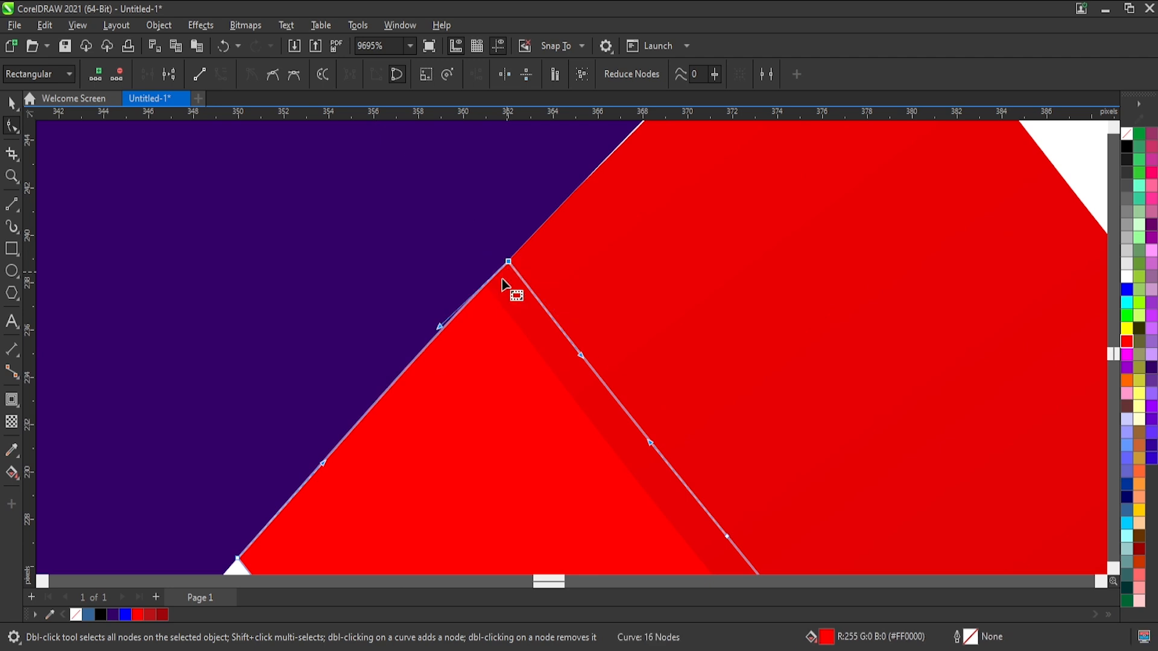
Step: Bend the gradient band's end segment slightly outward to close the gap against the purple band
scroll(525, 284, "down", 2)
scroll(595, 219, "up", 1)
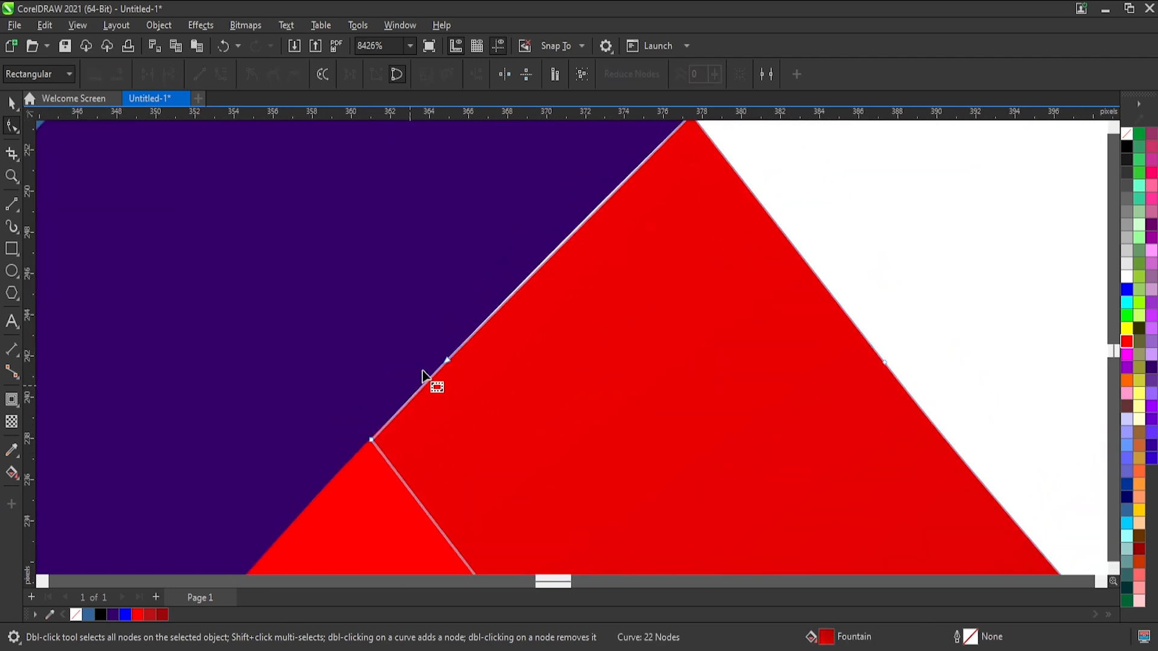
left_click(447, 361)
left_click_drag(559, 247, 560, 237)
scroll(560, 238, "up", 4)
scroll(495, 339, "down", 10)
scroll(471, 334, "down", 5)
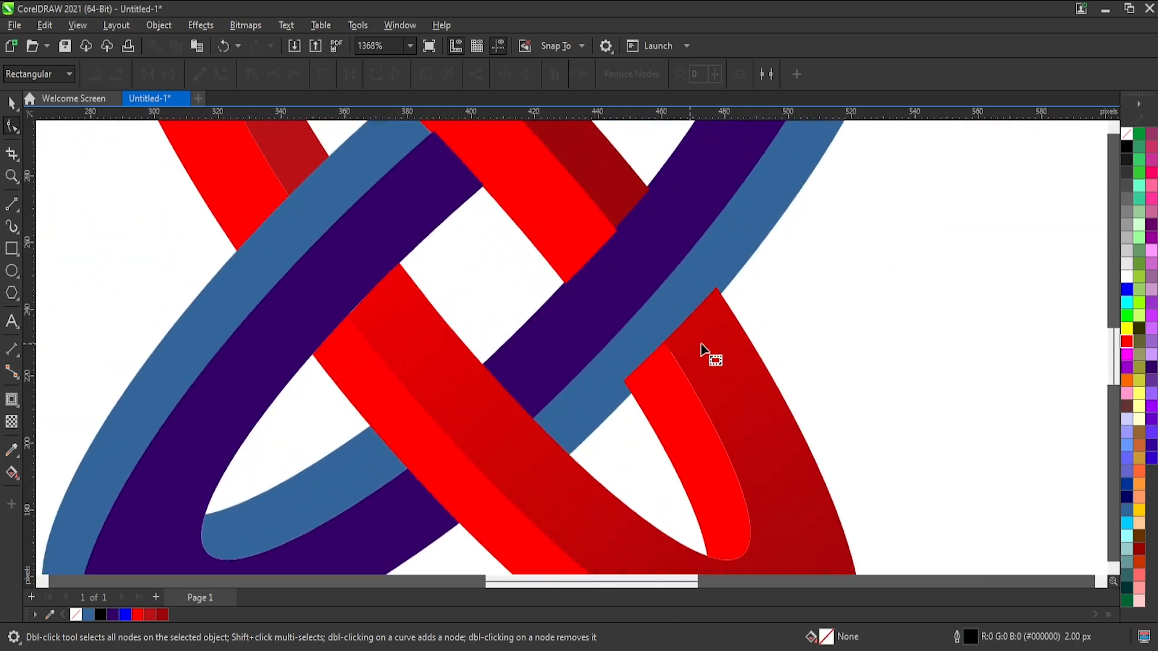
Step: Move the nodes at the gradient band's right end so that it follows the outer side of the blue edge
left_click(700, 343)
scroll(714, 315, "up", 3)
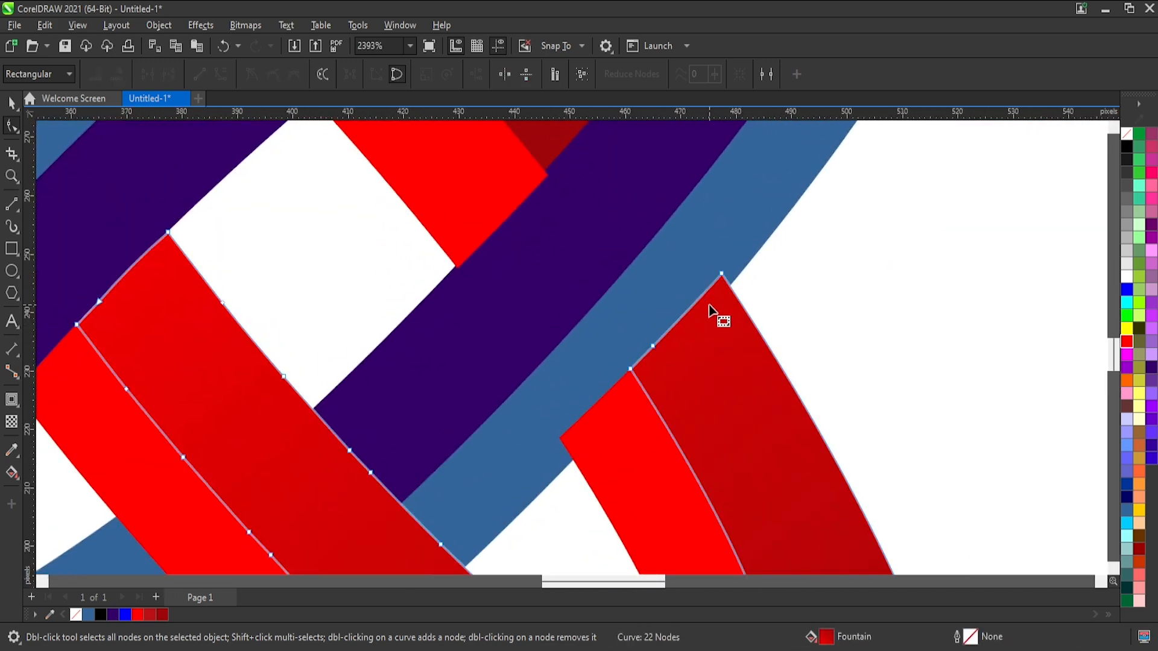
left_click_drag(730, 269, 748, 284)
left_click_drag(590, 415, 604, 436)
double_click(605, 436)
key("ctrl+z")
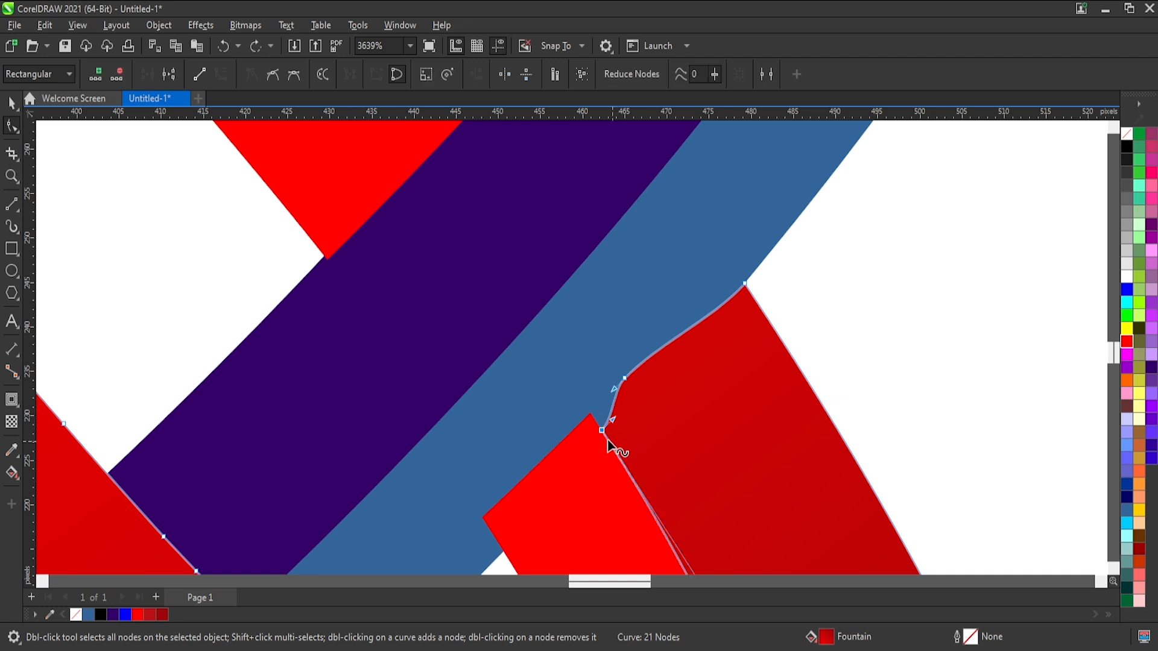
left_click_drag(602, 432, 610, 441)
left_click_drag(625, 379, 606, 437)
Step: Move the end nodes of the pure red inner edge onto the blue edge's outer side beside the gradient band
left_click(566, 435)
left_click(573, 439)
left_click_drag(483, 518, 504, 550)
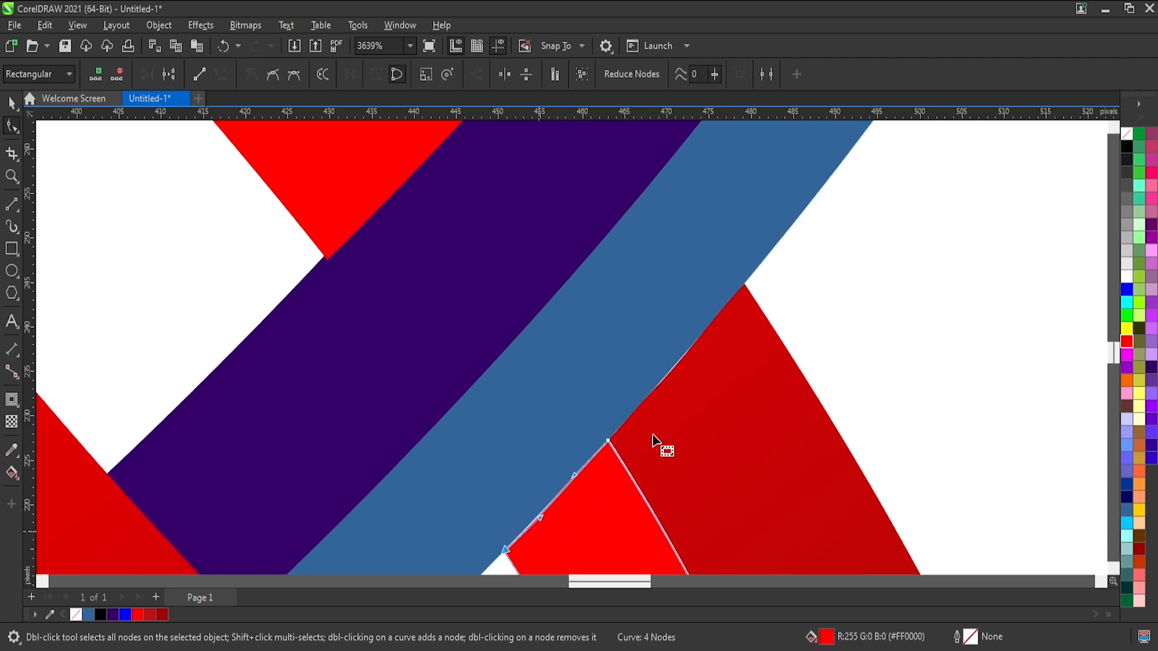
Step: Bend the gradient band's end segment outward to close the thin gap along the blue edge's outer side
scroll(664, 328, "up", 2)
left_click(663, 325)
scroll(669, 330, "up", 2)
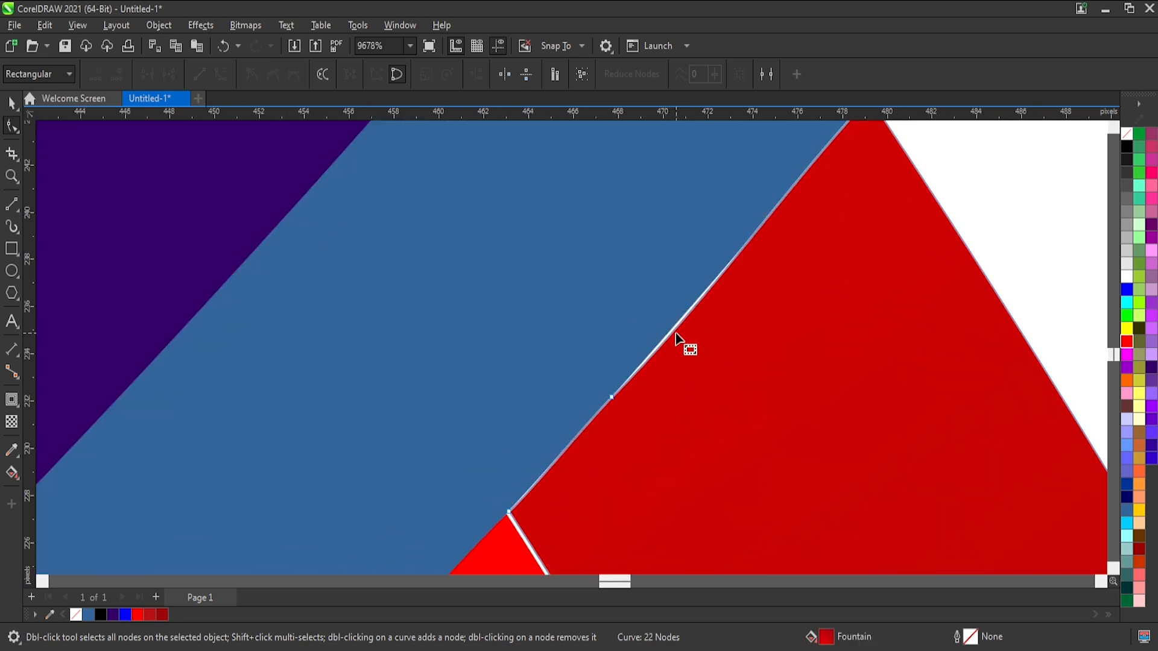
left_click_drag(676, 325, 680, 320)
scroll(736, 220, "down", 6)
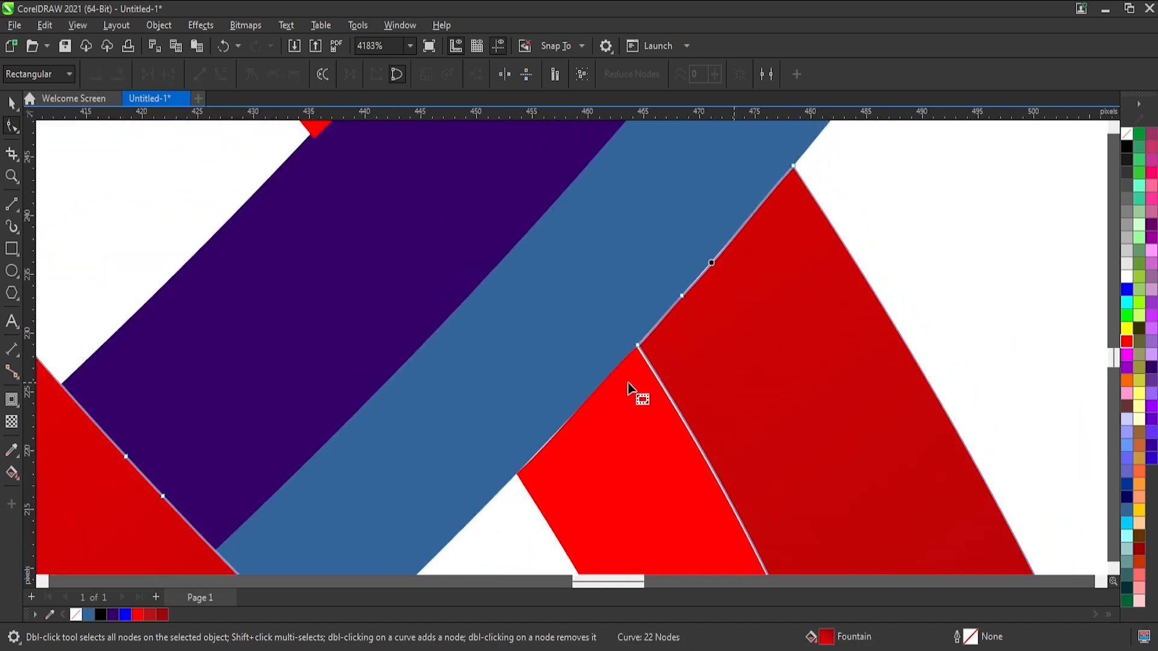
Step: Adjust the curve handles of the pure red inner edge's end segment so that it follows the blue edge without a gap
left_click(629, 387)
scroll(563, 458, "up", 3)
left_click(541, 476)
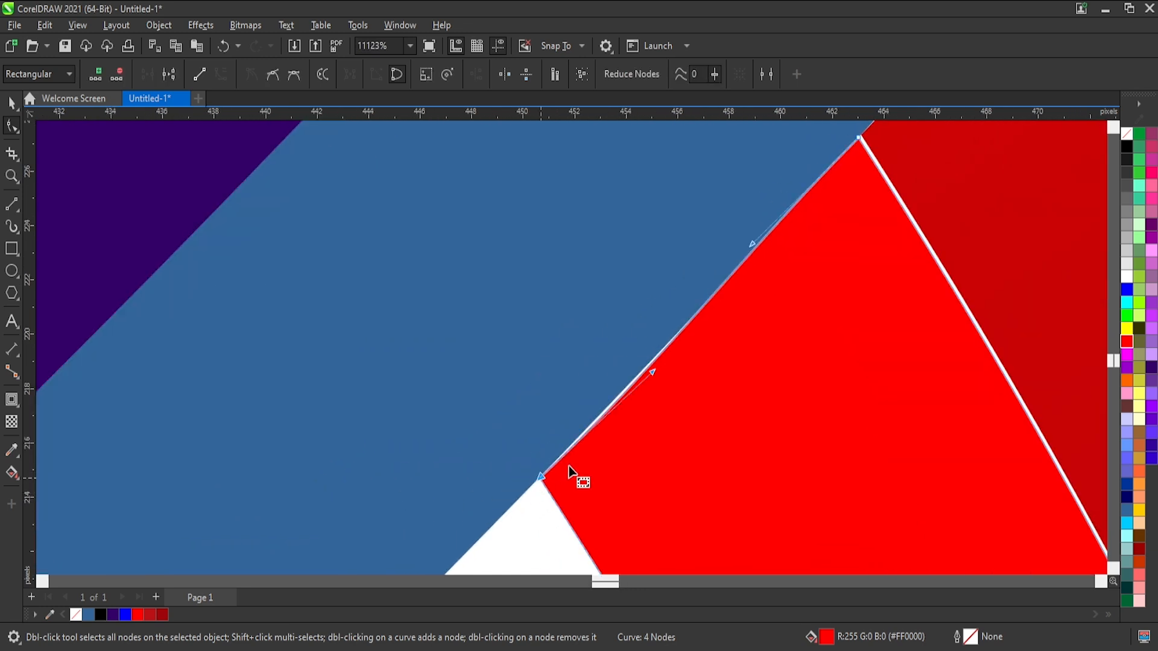
left_click_drag(653, 371, 629, 382)
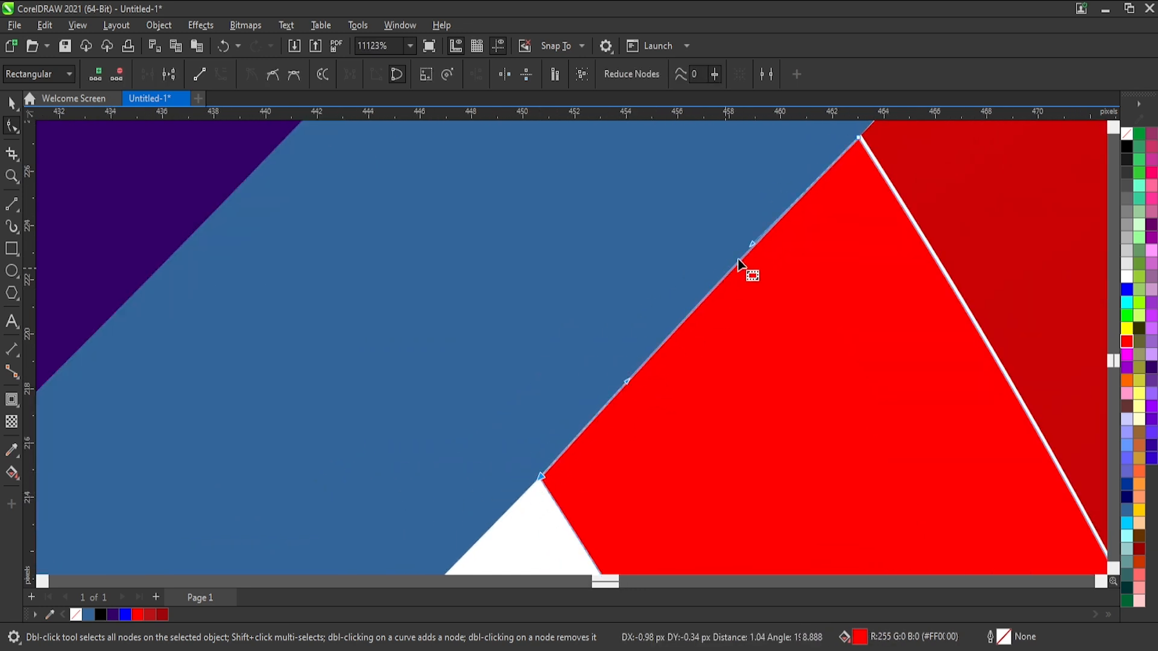
left_click_drag(753, 245, 756, 246)
scroll(847, 305, "down", 8)
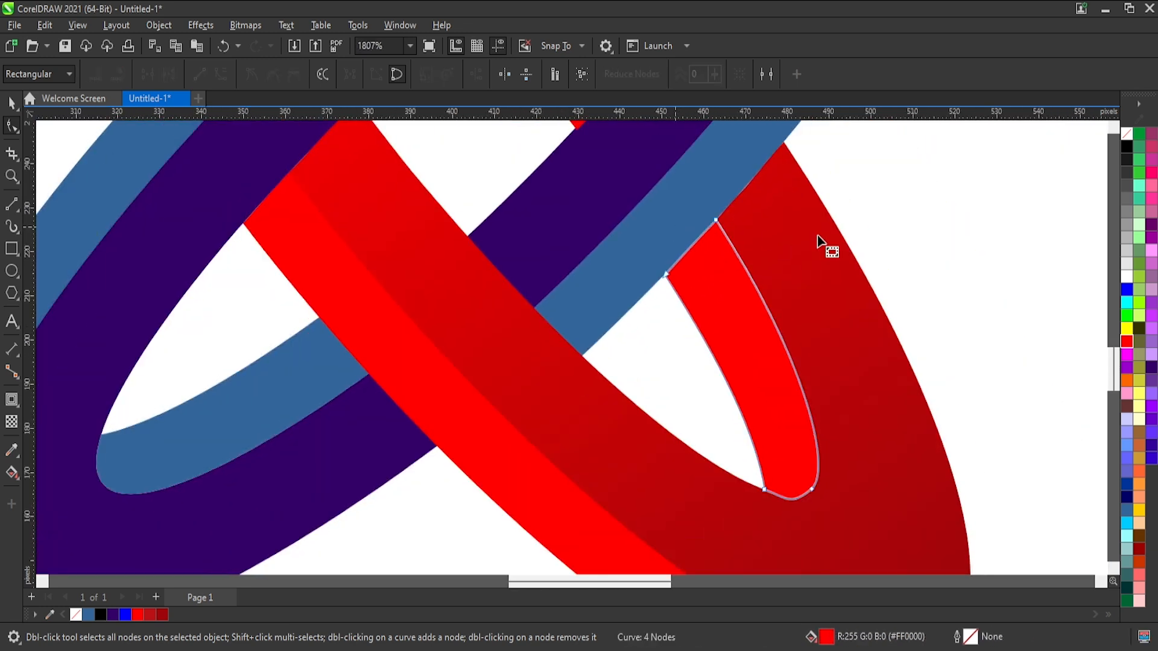
key("Escape")
left_click(12, 104)
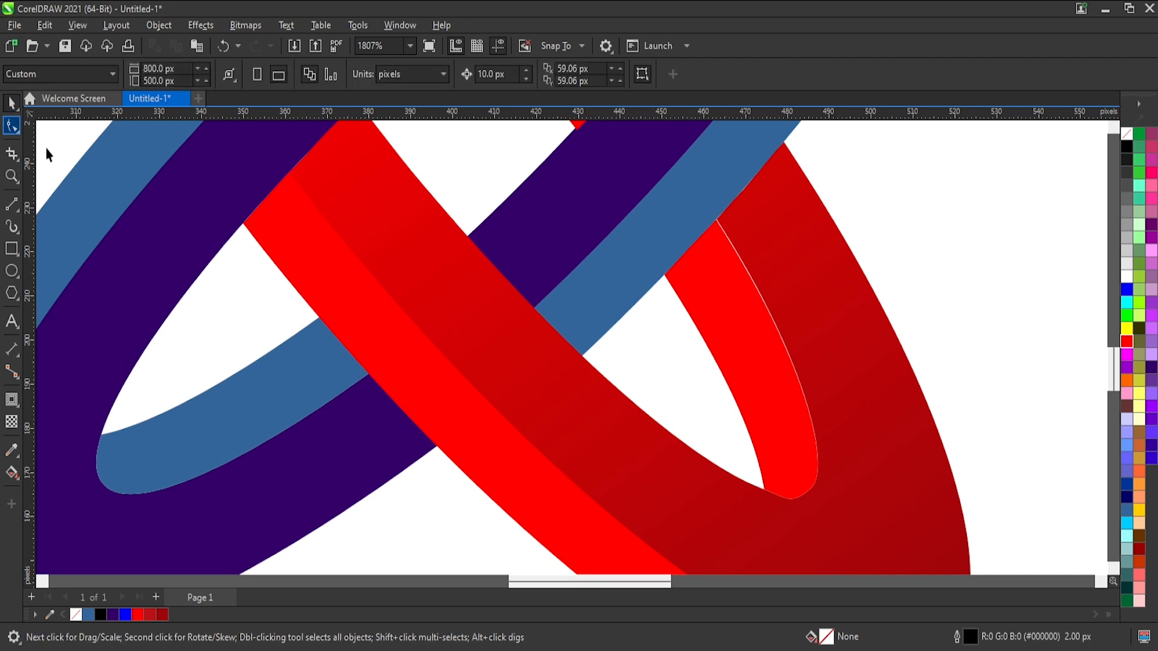
Step: Fill the dark red outer edge of the upper-left arm with a linear gradient from dark red at the purple crossing to pure red at the arm's tip
scroll(790, 337, "down", 5)
left_click(770, 440)
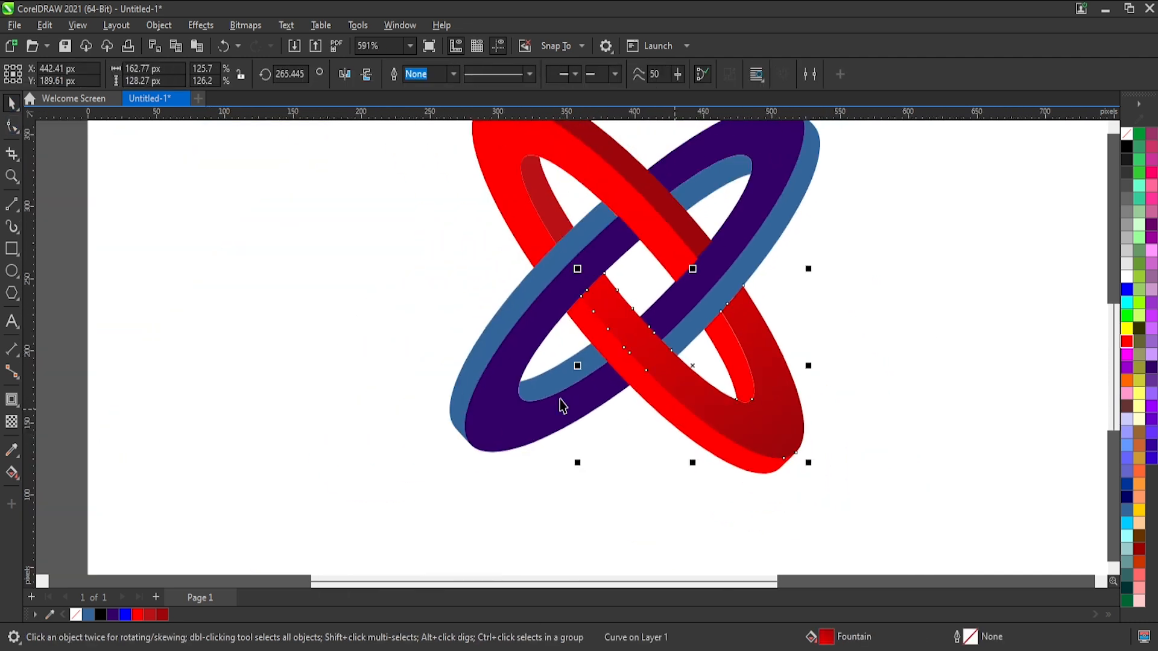
scroll(612, 548, "down", 1)
scroll(654, 339, "up", 1)
left_click(611, 264)
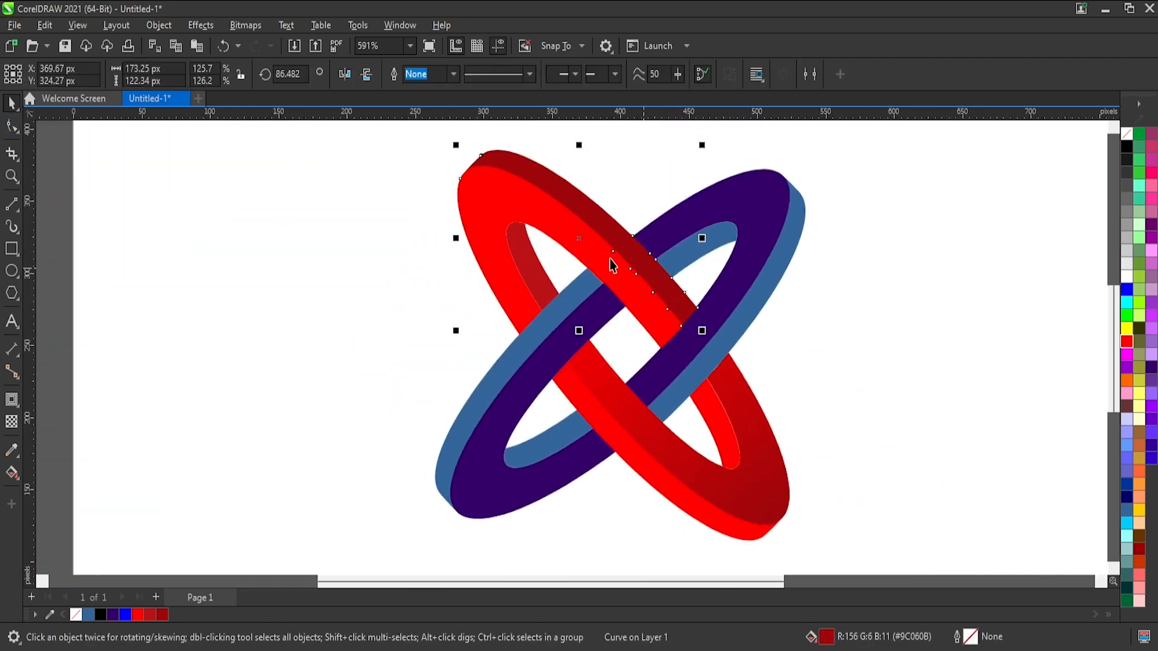
left_click(520, 269)
left_click(599, 223)
left_click(12, 472)
left_click_drag(712, 341, 531, 146)
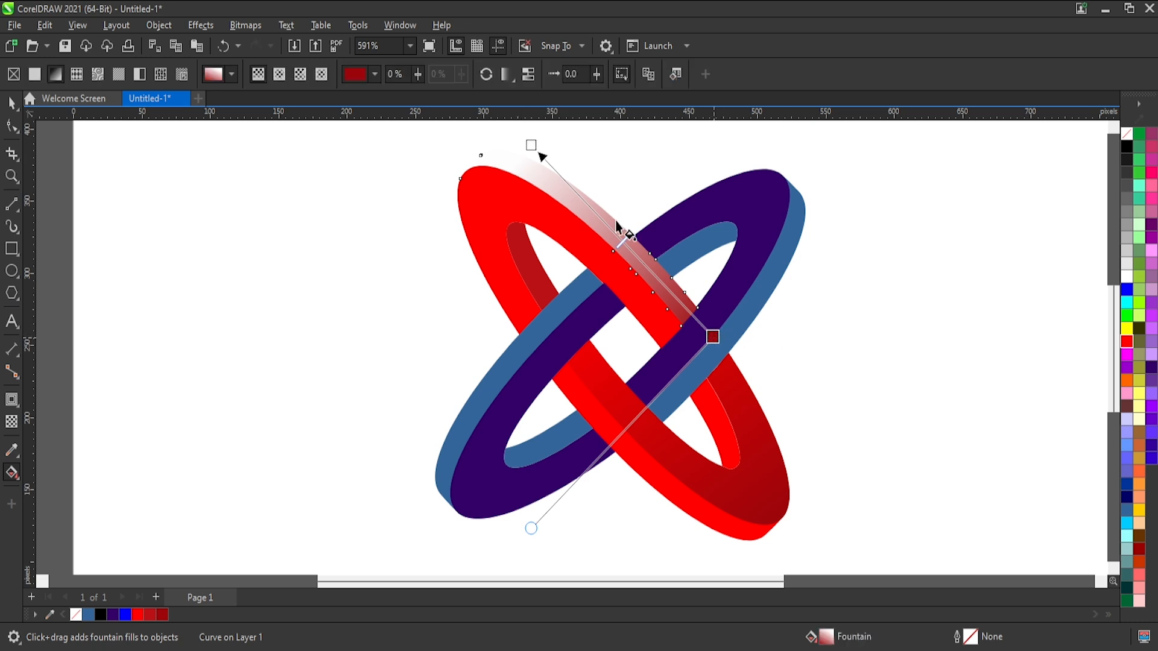
left_click(531, 145)
left_click(1126, 343)
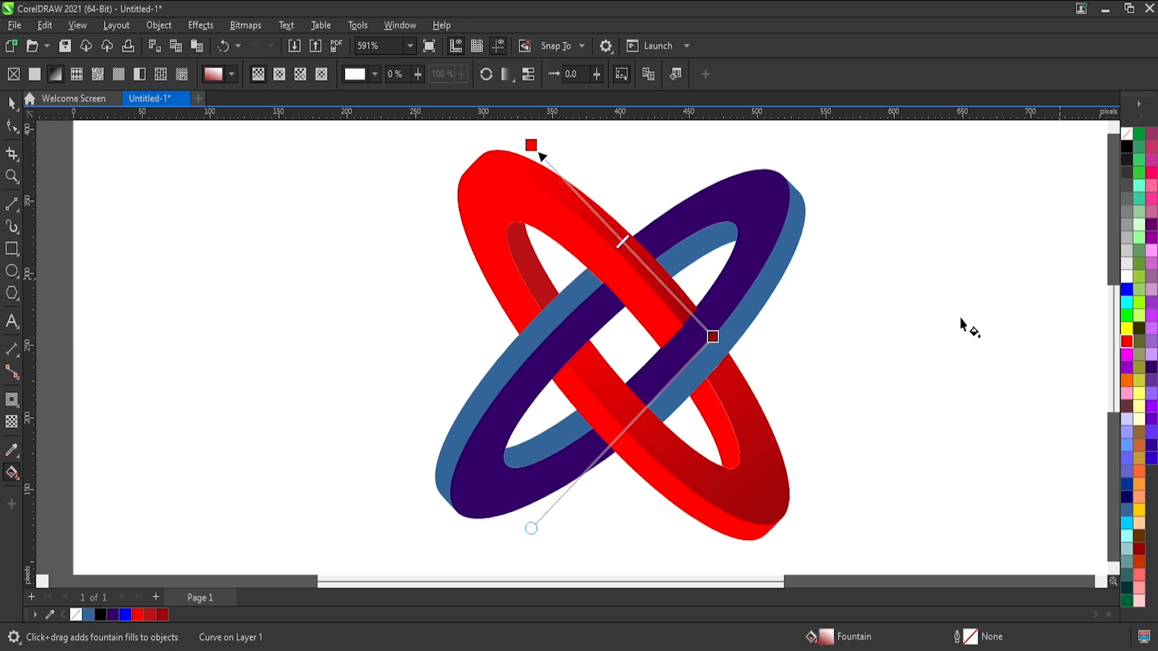
Step: Extend the dark end of the outer edge's gradient towards the lower-right arm's tip and shift its midpoint beside the purple crossing
left_click_drag(712, 336, 779, 481)
left_click_drag(657, 313, 674, 336)
left_click(11, 103)
Step: Fill the upper-left arm's inner edge with a linear gradient from dark red at its tip to pure red at the blue crossing
left_click(523, 258)
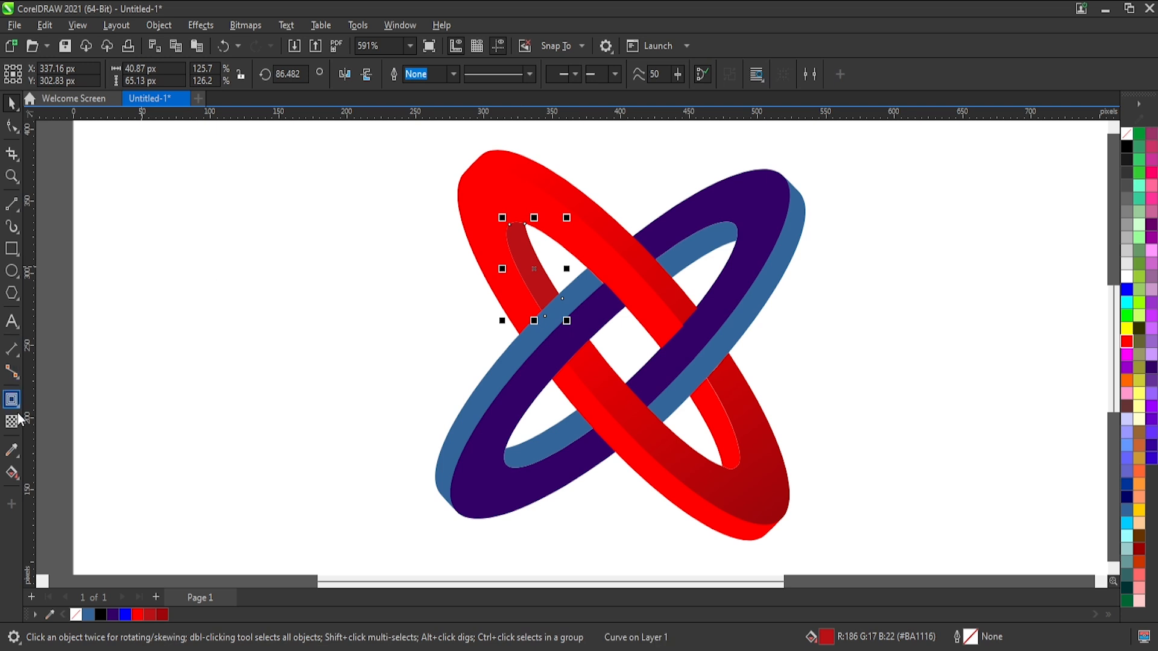
left_click(11, 473)
left_click_drag(520, 219, 559, 290)
left_click(1127, 342)
key("space")
key("Escape")
Step: Recolour the starting stop of the inner edge's gradient in the upper-left arm with the darker red
left_click(530, 268)
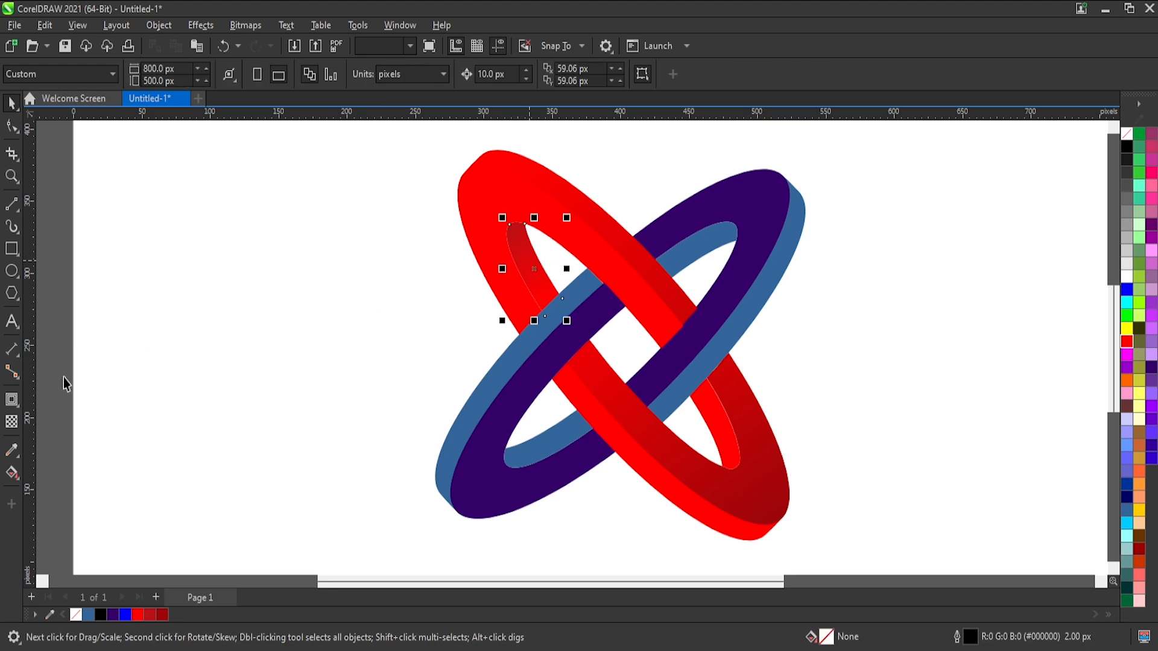
left_click(12, 472)
left_click(520, 219)
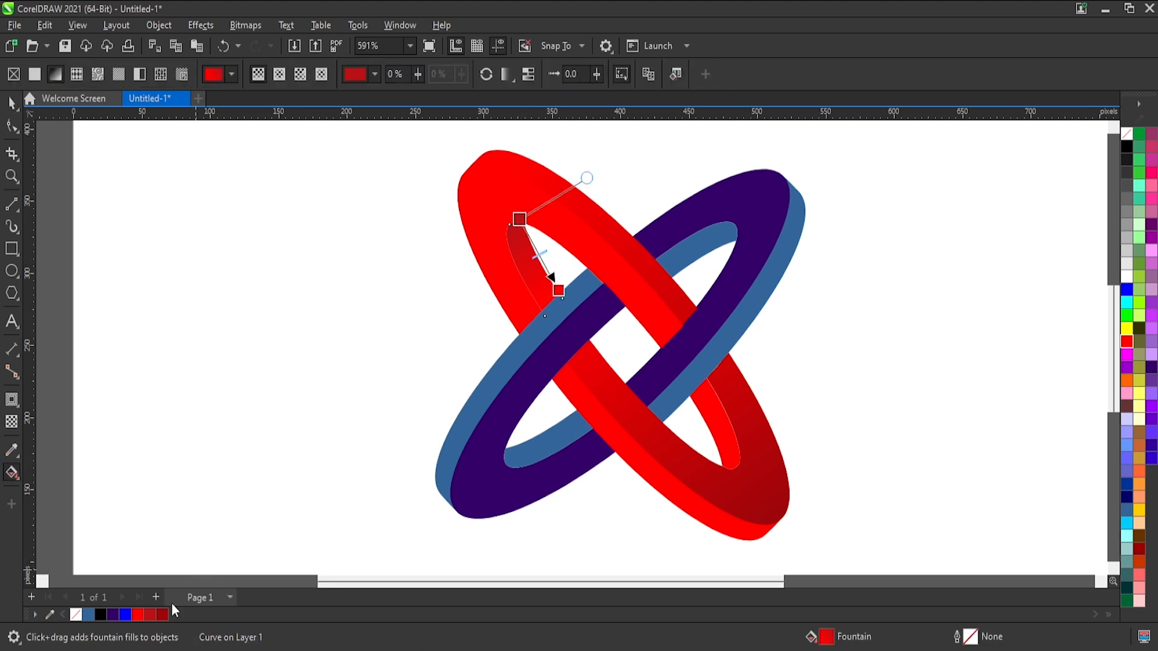
Step: Move the dark end of the upper-left outer edge's gradient closer to the purple crossing
left_click(677, 307)
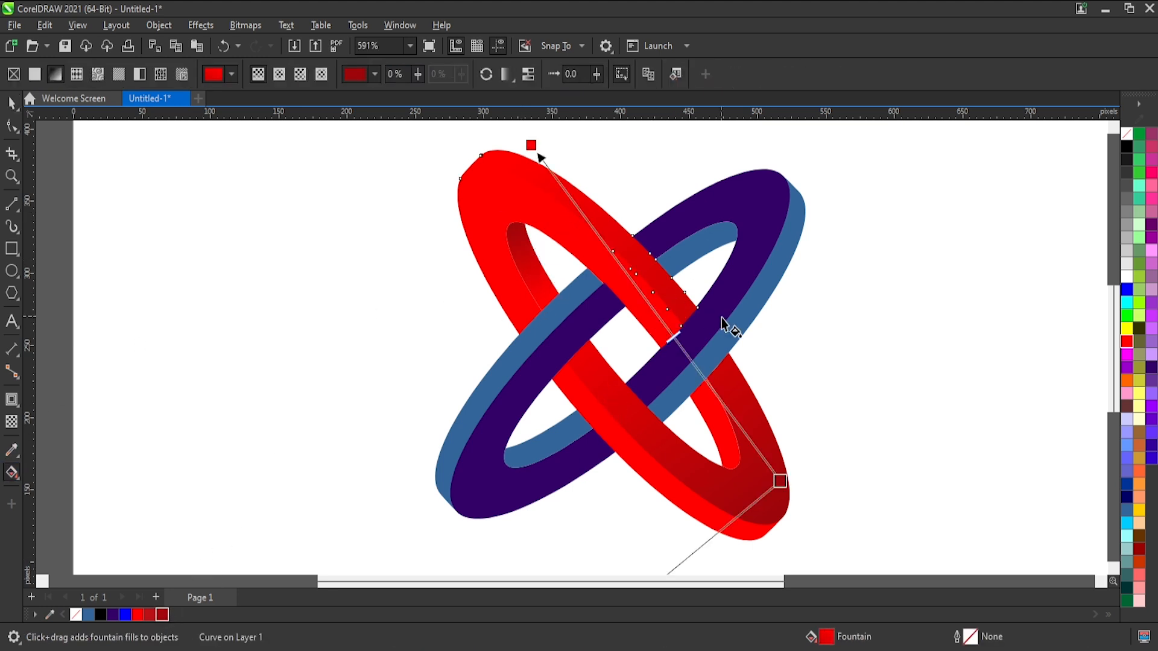
left_click(784, 487)
left_click(681, 304)
left_click_drag(779, 481, 767, 435)
left_click(11, 104)
left_click(315, 362)
left_click(455, 243)
Step: Move the pure red end of the lower-right band's gradient down into the central opening beside the purple band
left_click(631, 428)
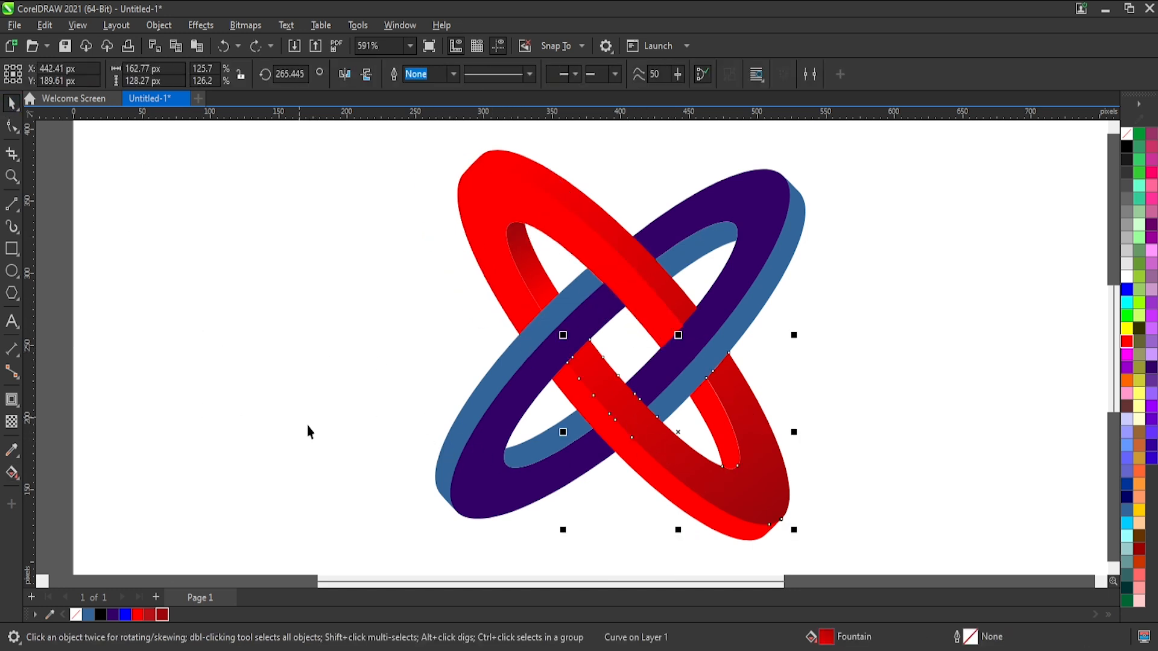
left_click(11, 472)
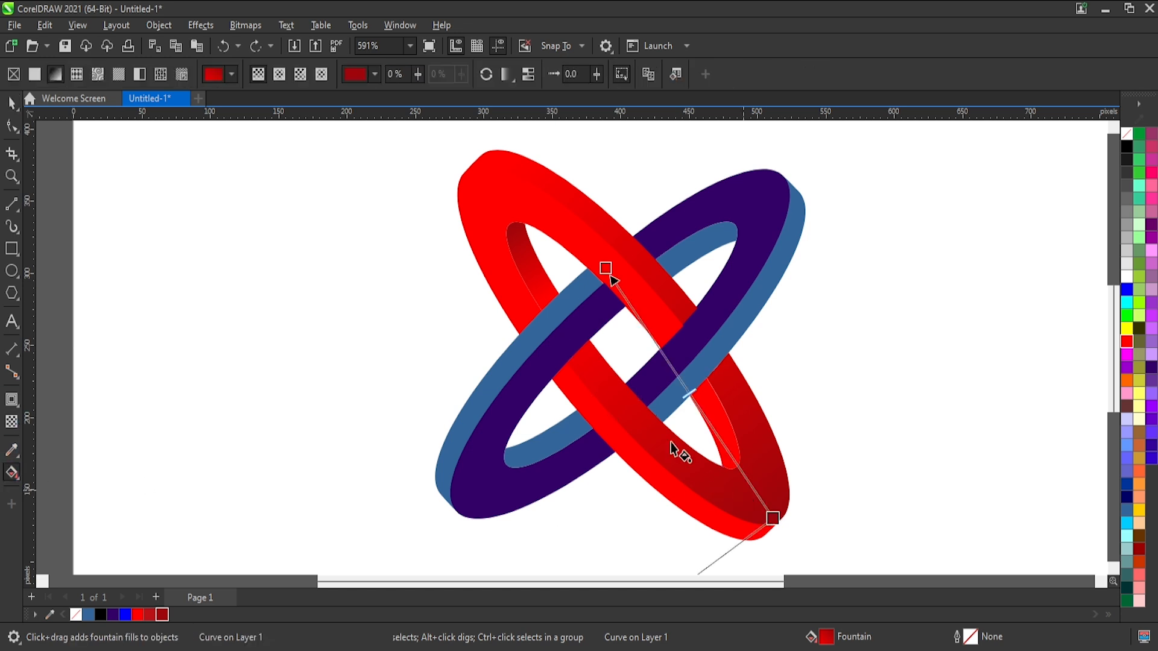
left_click_drag(610, 277, 607, 325)
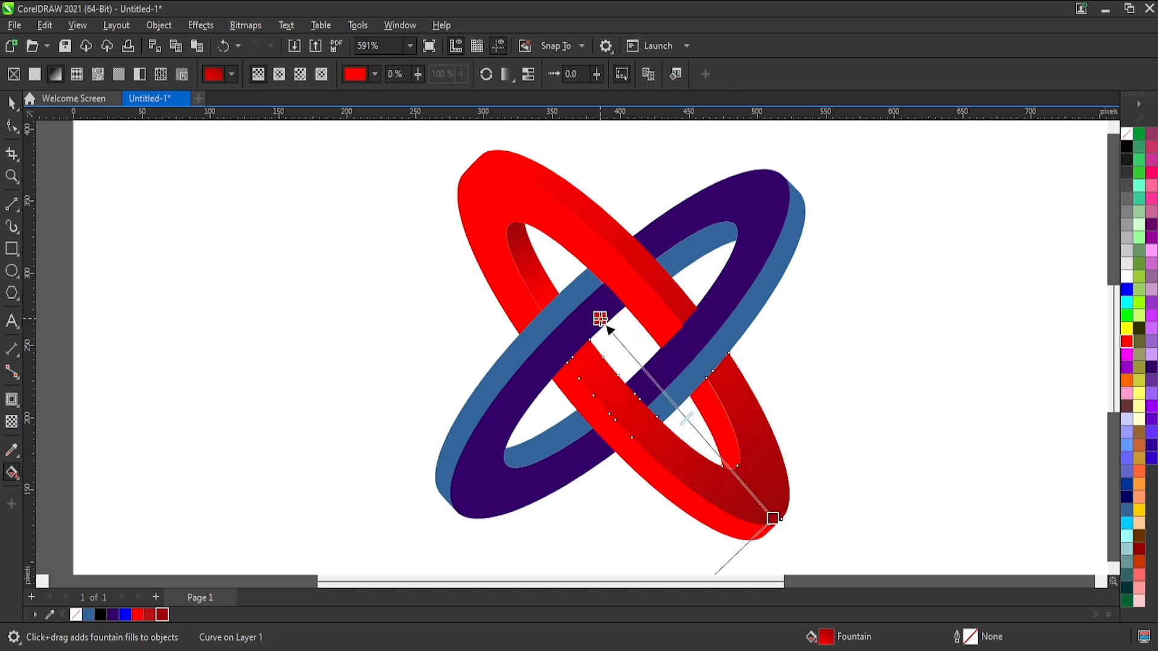
left_click(12, 103)
left_click(233, 335)
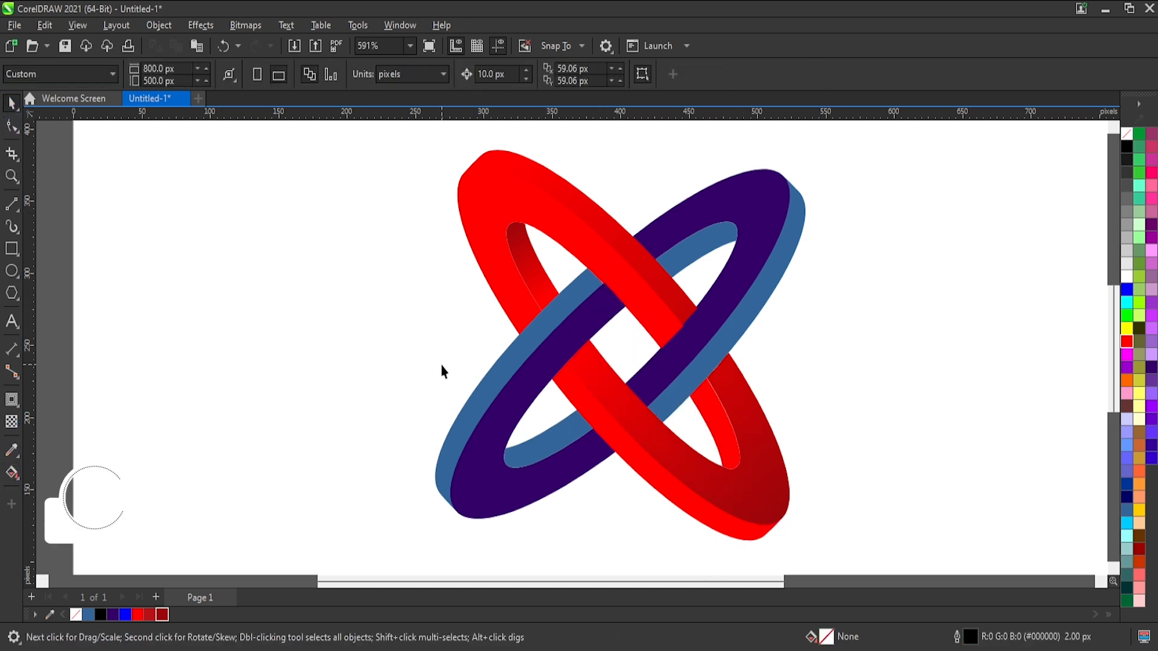
Step: Recolour the upper-left arm's pure red front face bright green (#00FF00), after trying olive, blue and orange shades
left_click(486, 265)
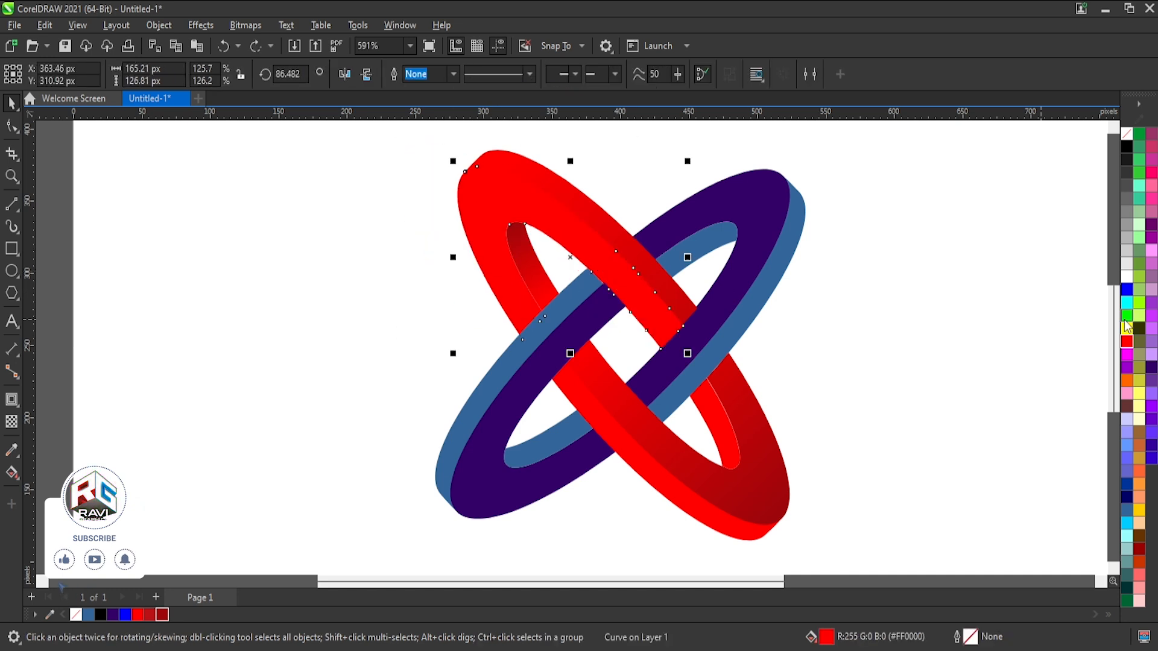
left_click(1139, 367)
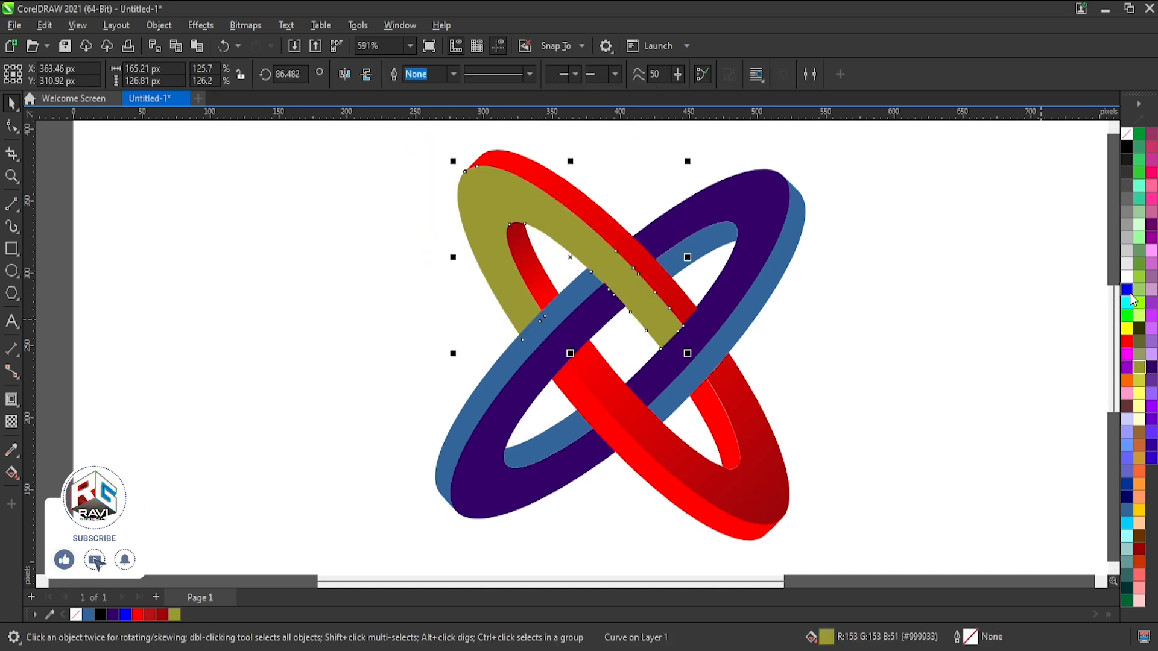
left_click(1128, 293)
left_click(1140, 550)
left_click(1139, 562)
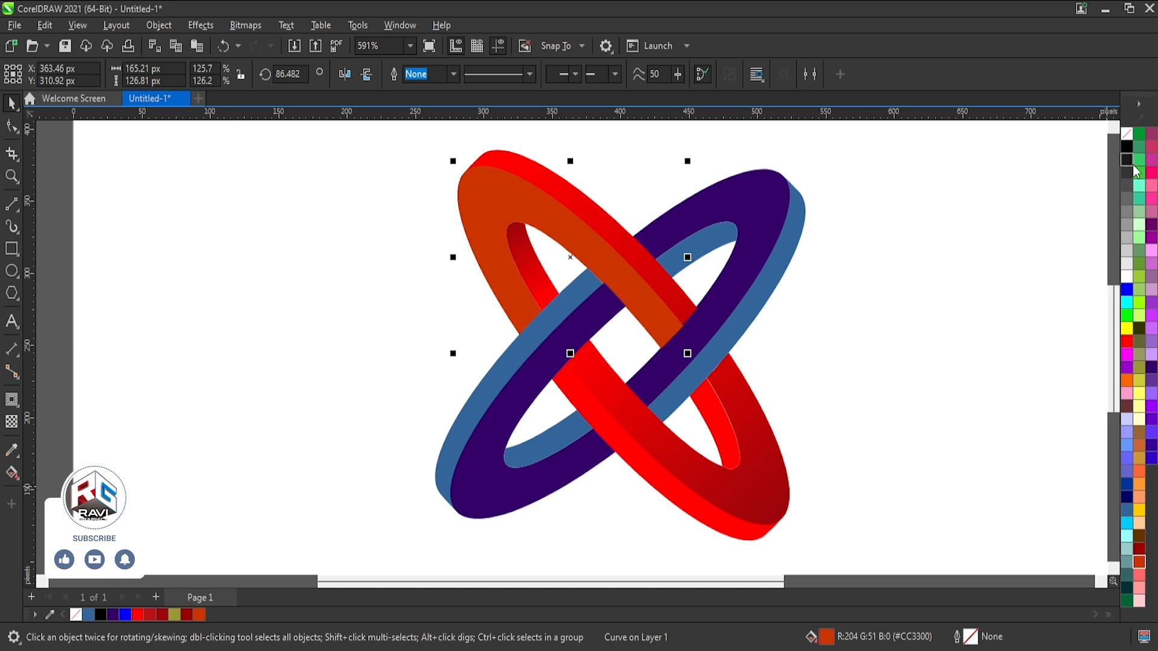
left_click(1126, 315)
Step: Give the upper-left arm's front face a linear gradient from dark green at its tip to bright green at the purple crossing
left_click(12, 473)
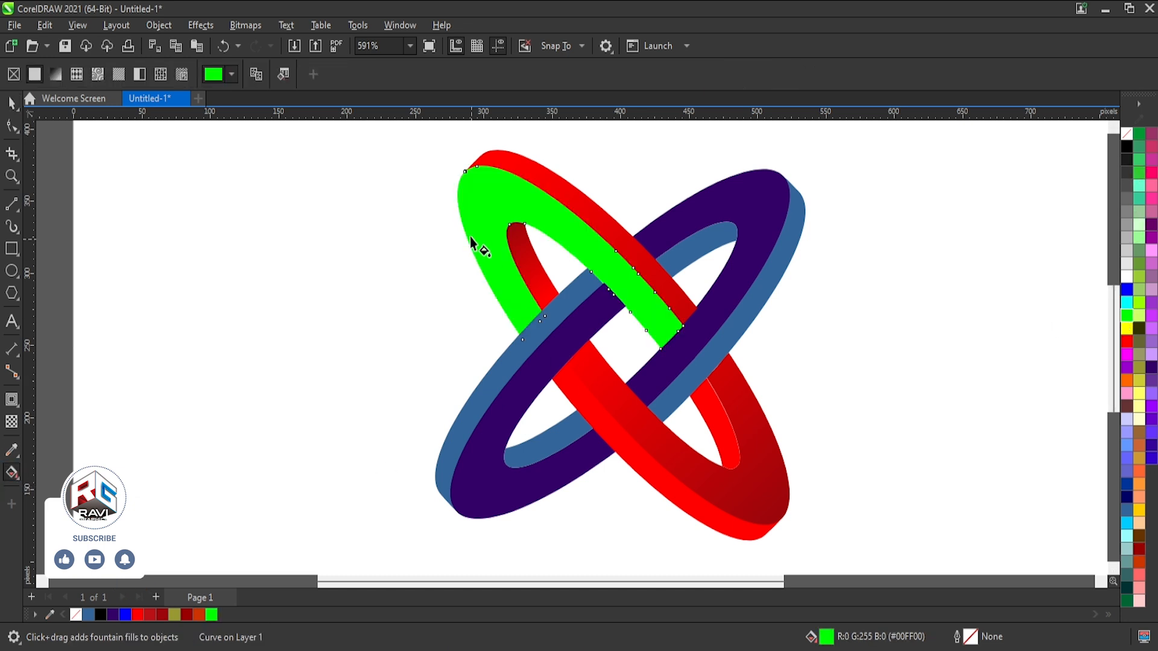
left_click_drag(474, 172, 636, 345)
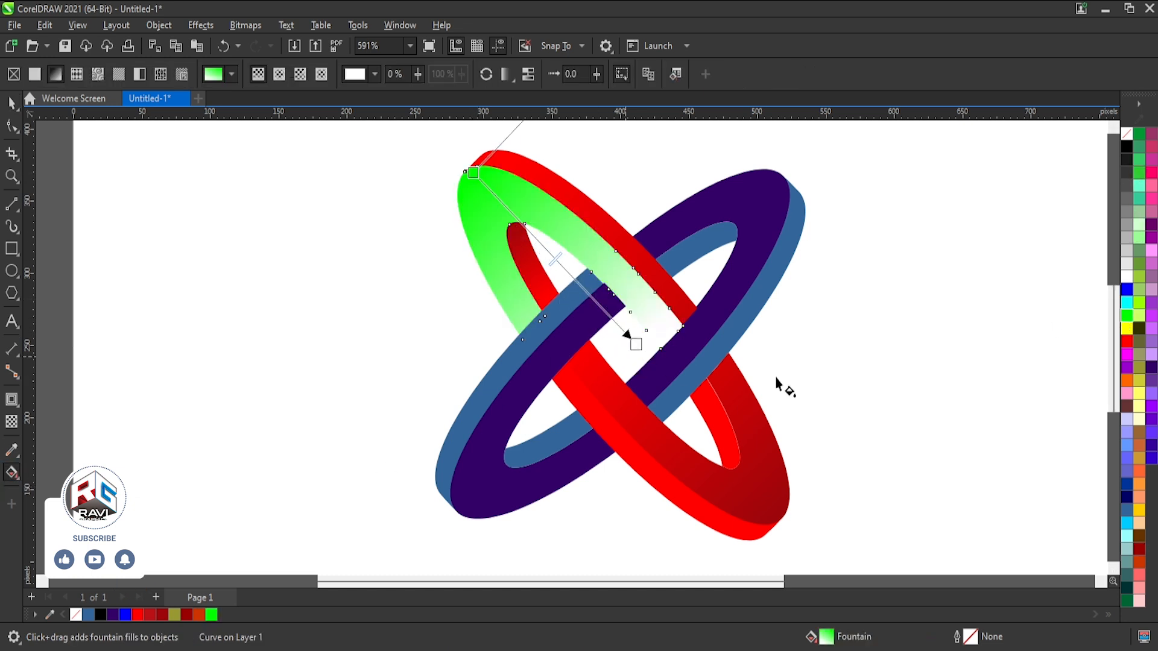
left_click(1126, 316)
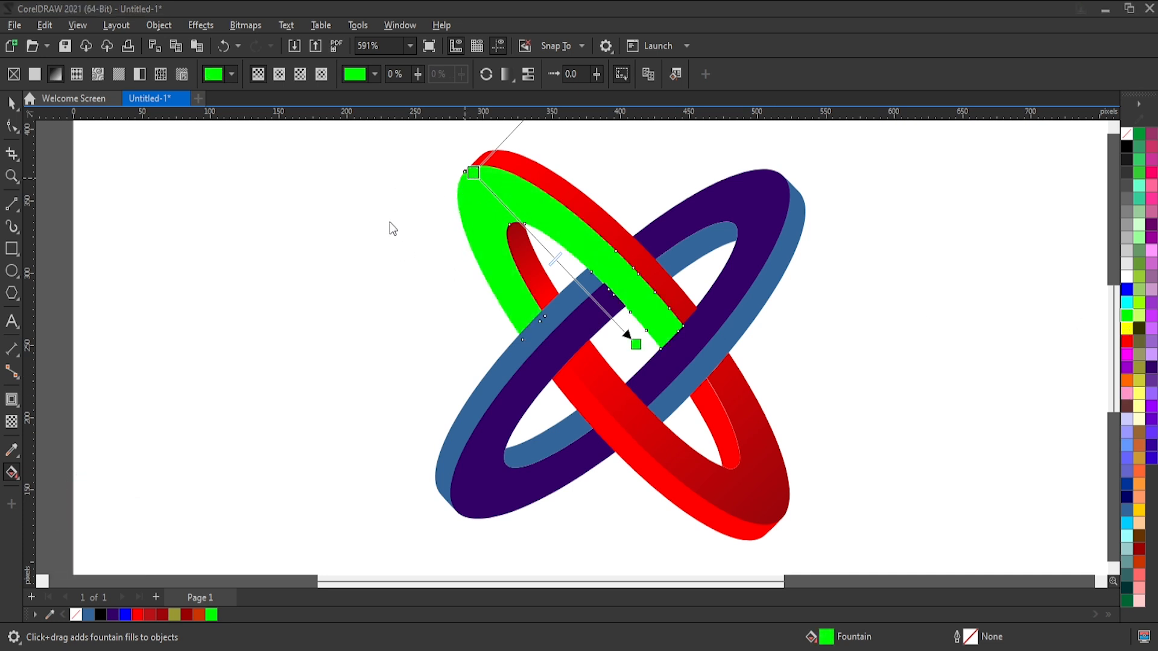
left_click_drag(464, 297, 476, 309)
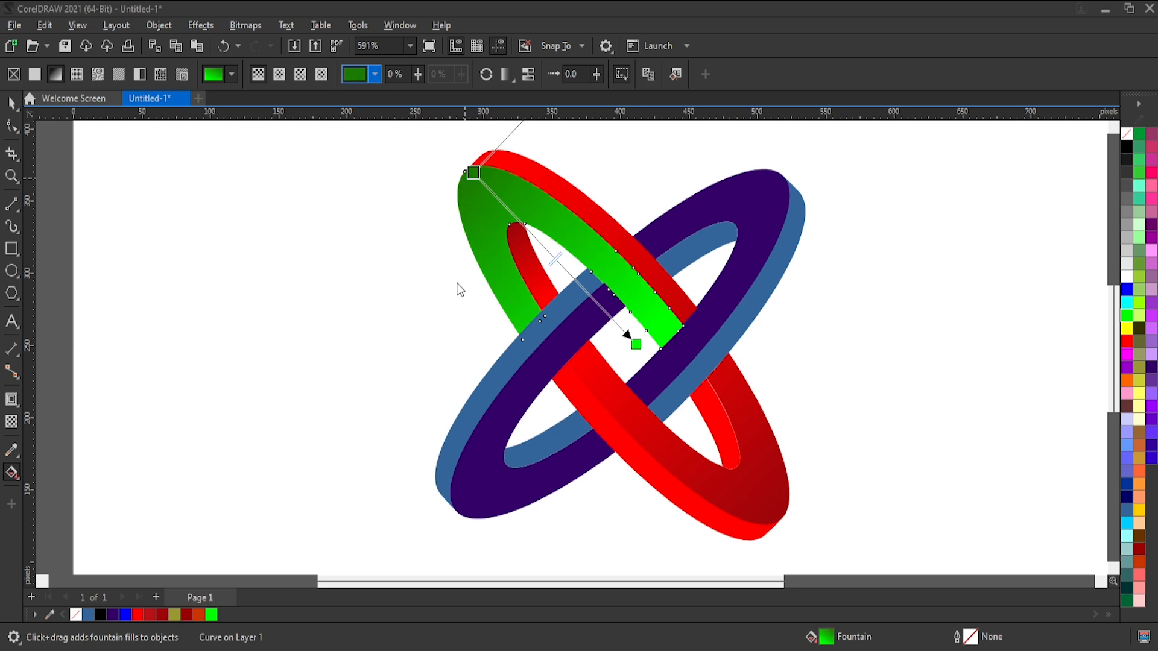
left_click_drag(635, 345, 655, 365)
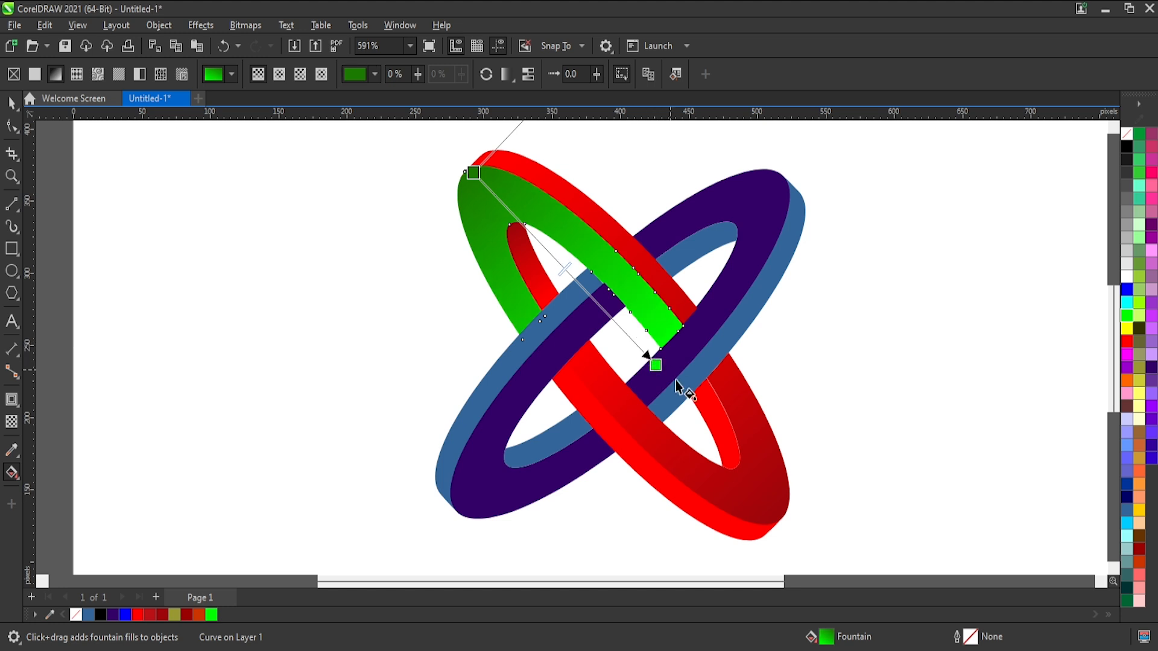
left_click(727, 440)
left_click(495, 199)
left_click(11, 103)
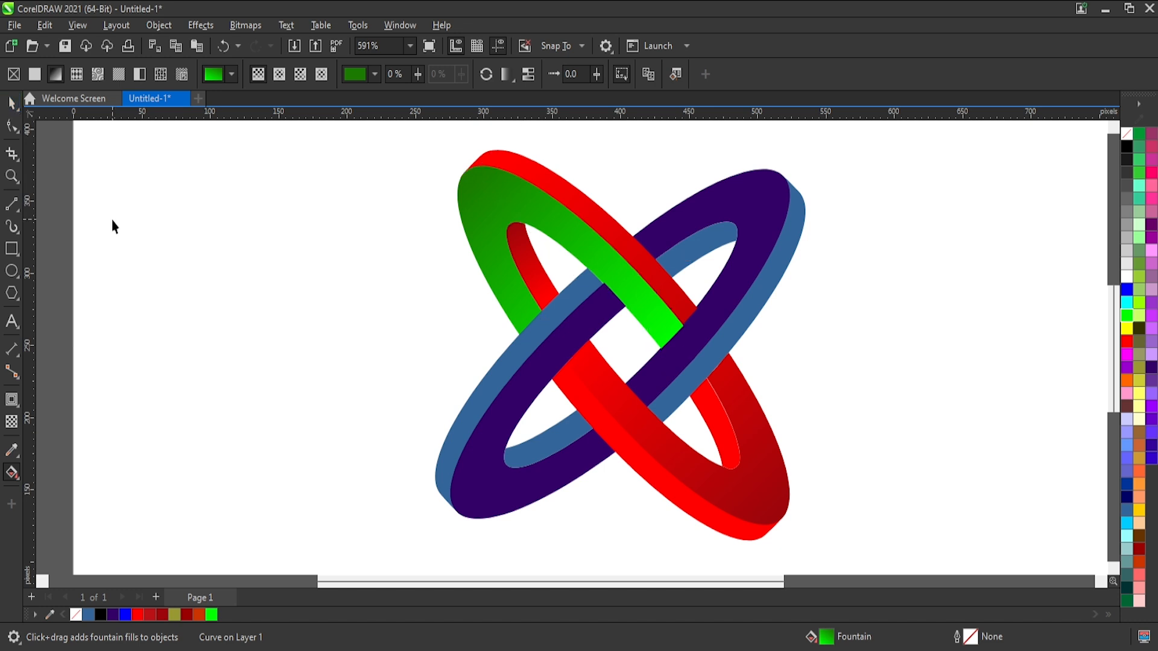
left_click(111, 221)
left_click(11, 249)
left_click_drag(136, 275, 251, 338)
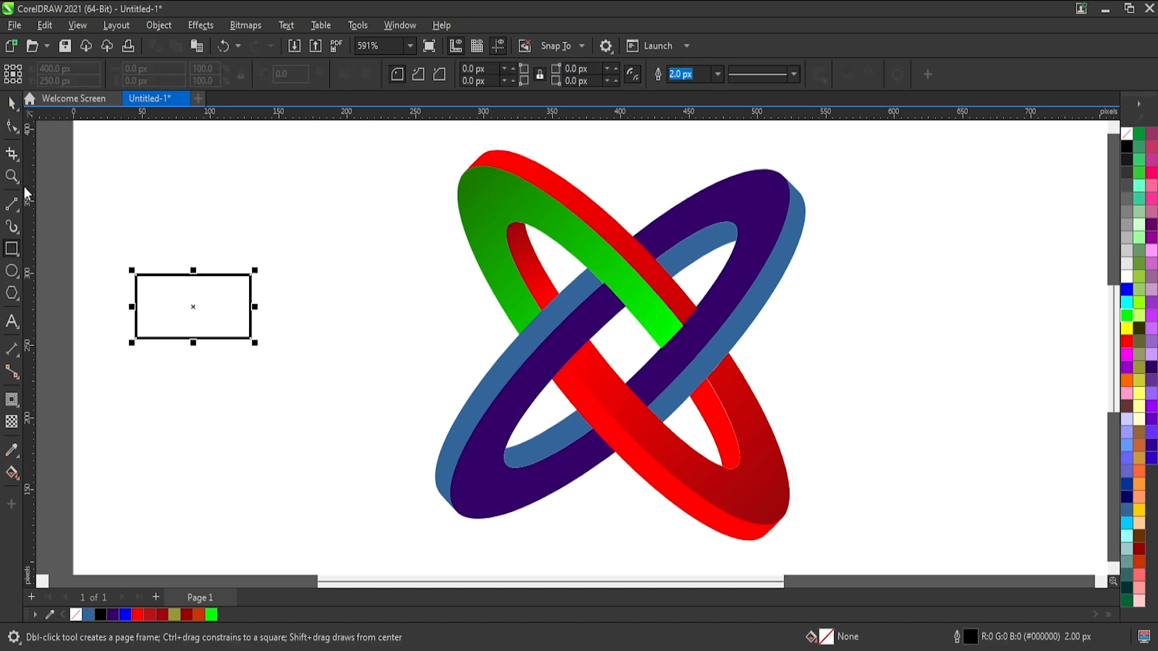
left_click(11, 103)
key("Delete")
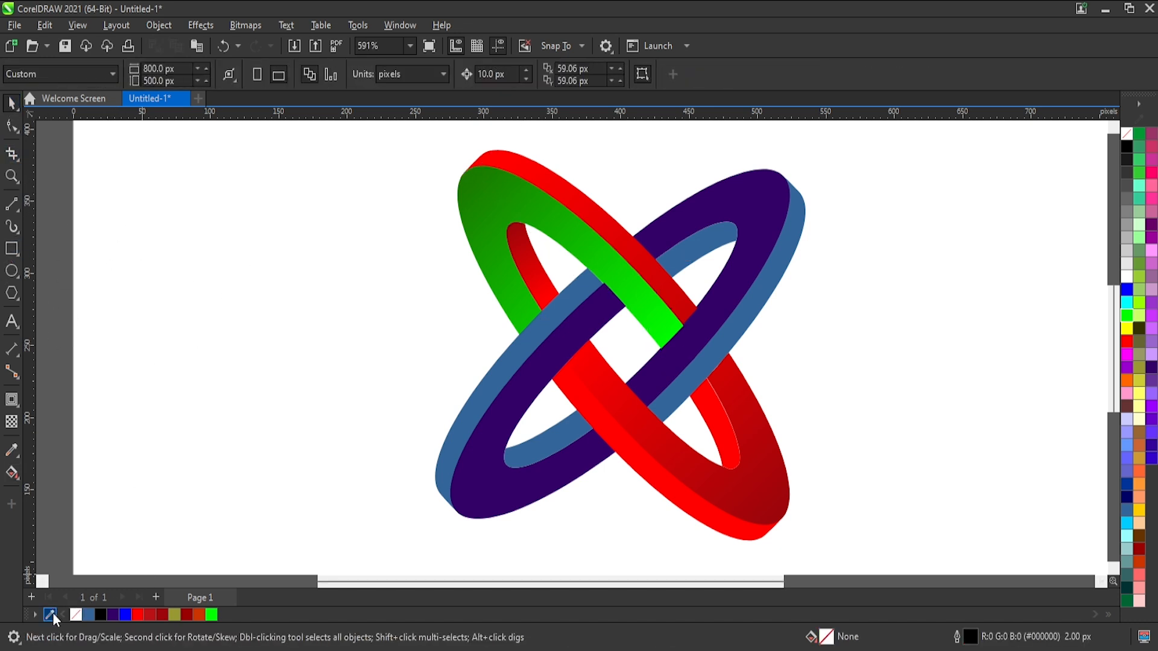
Step: Sample the front face's dark green and fill the lower-right arm's inner edge with a gradient from dark green to bright green at the blue crossing
left_click(480, 169)
left_click(714, 420)
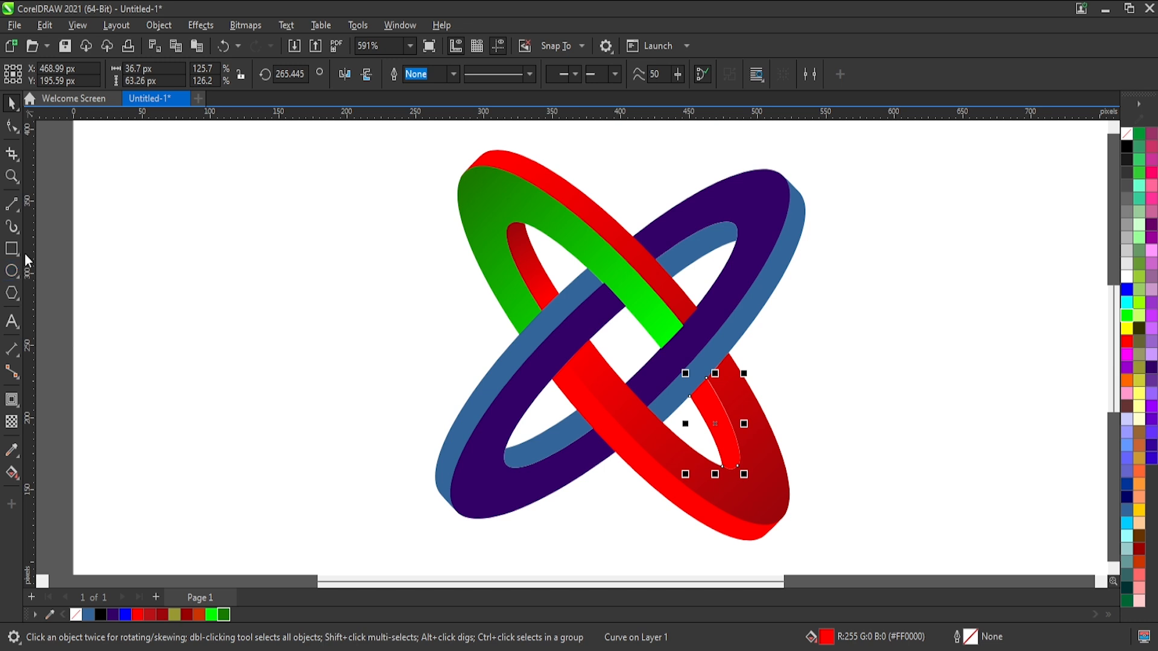
left_click(11, 472)
left_click_drag(726, 468, 688, 376)
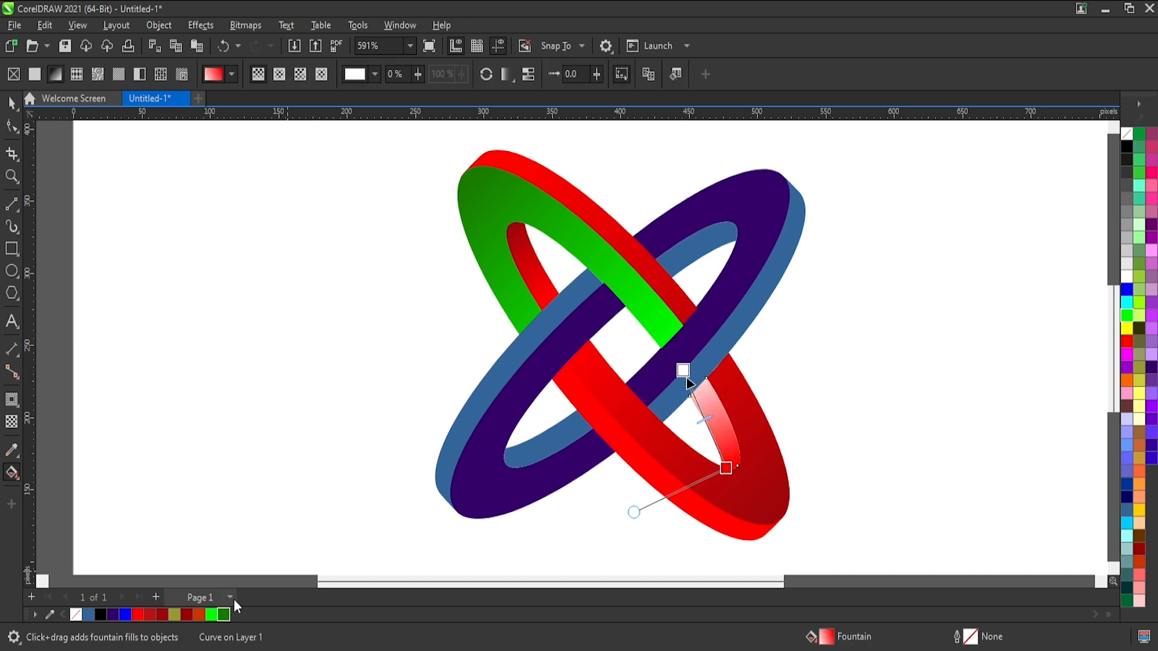
left_click(213, 615)
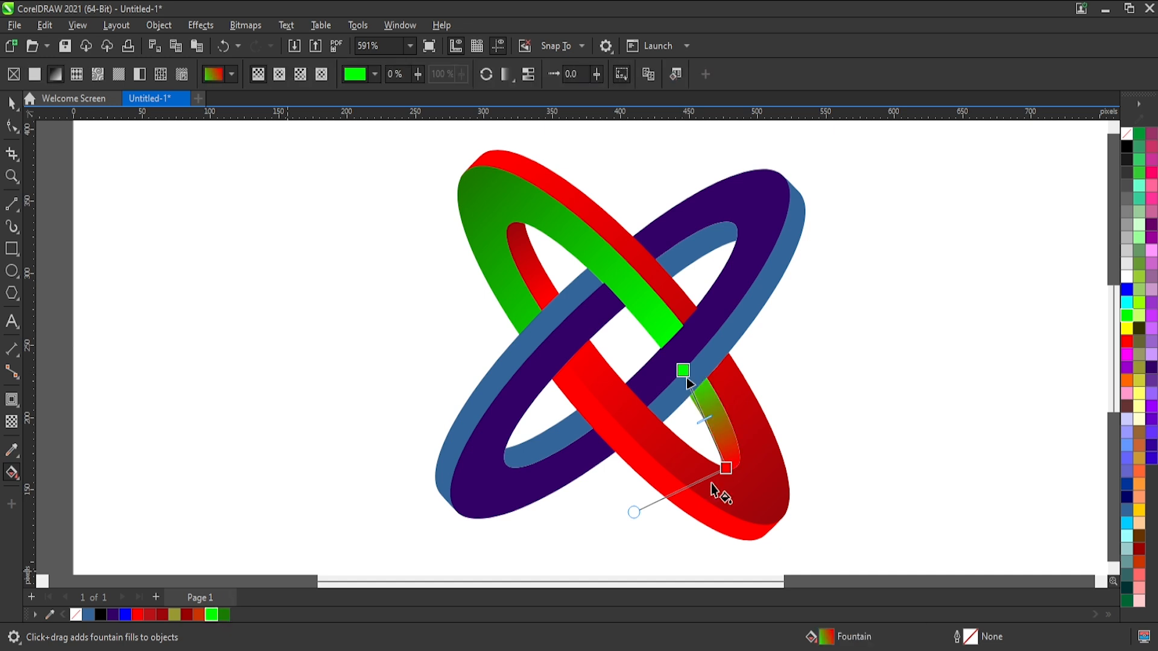
left_click(726, 468)
left_click(221, 610)
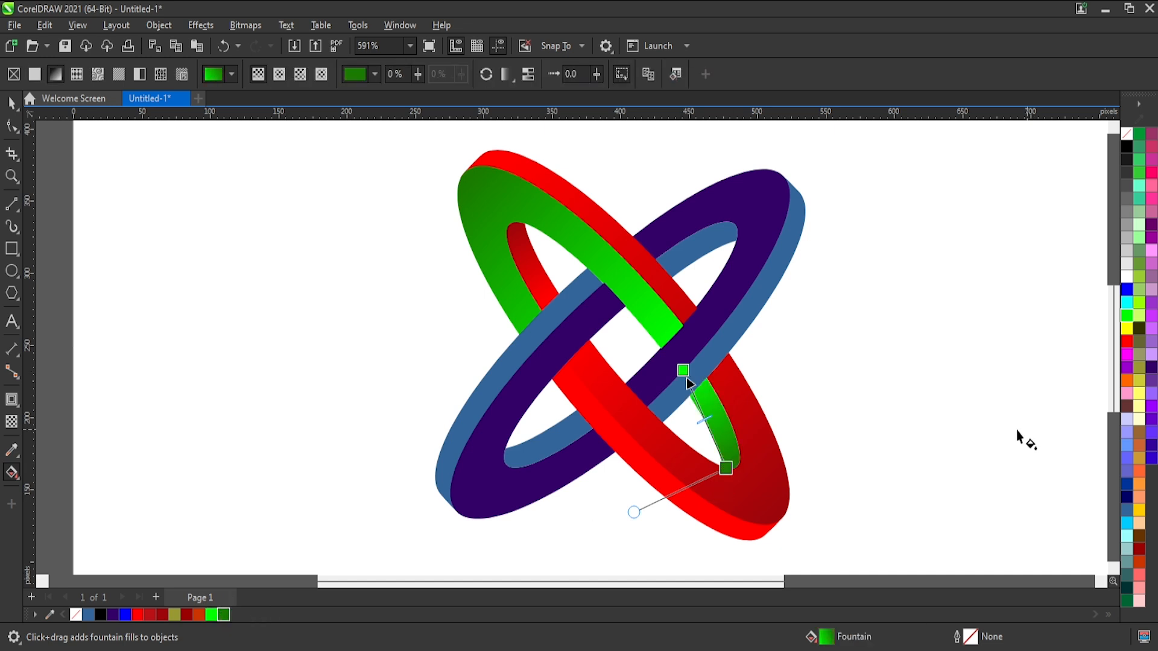
left_click(727, 381)
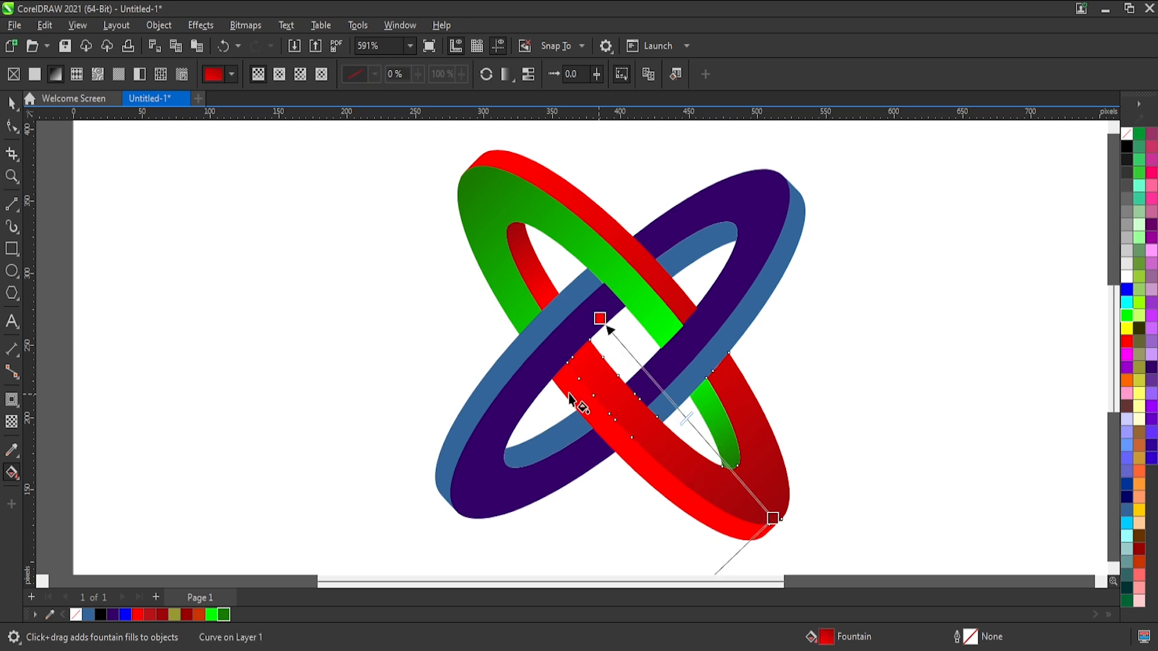
left_click_drag(553, 366, 753, 528)
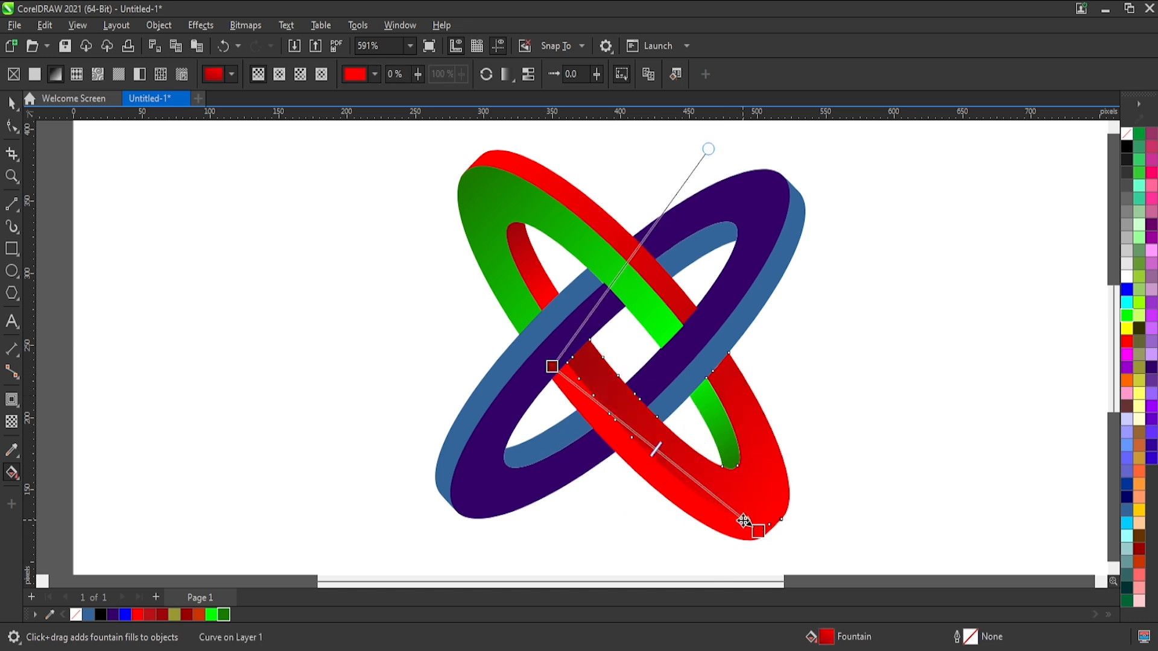
key("ctrl+z")
Step: Give the lower-right arm's outer edge a linear gradient from bright green at the crossing to dark green at its tip
left_click(635, 469)
left_click_drag(560, 369, 764, 536)
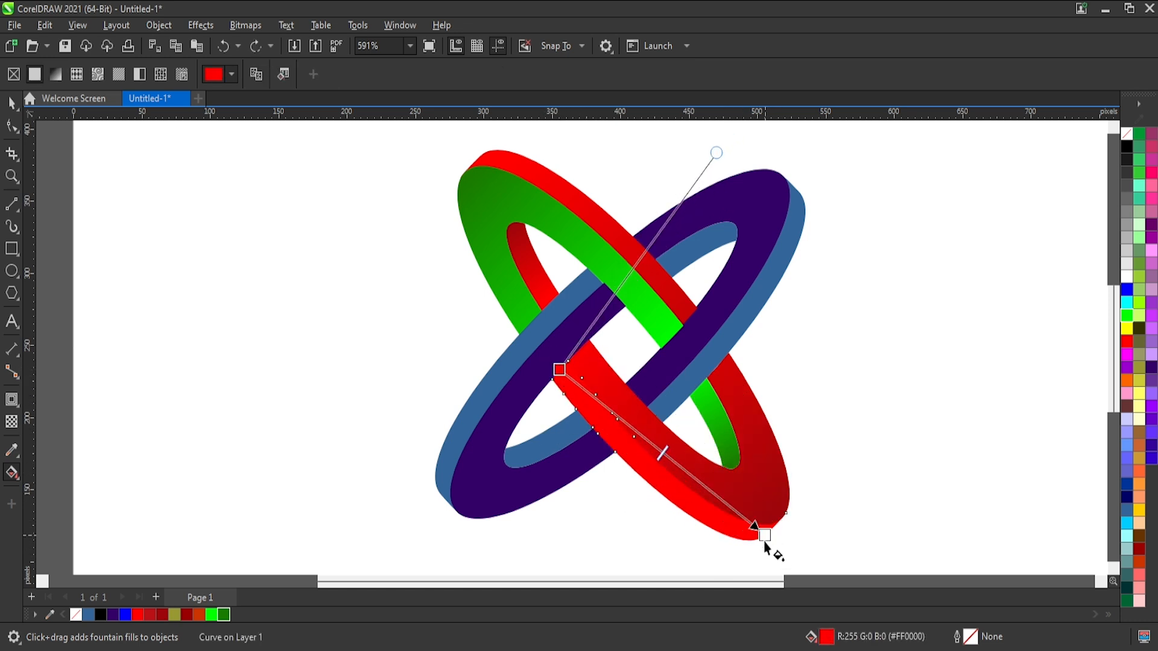
left_click(229, 613)
left_click(559, 369)
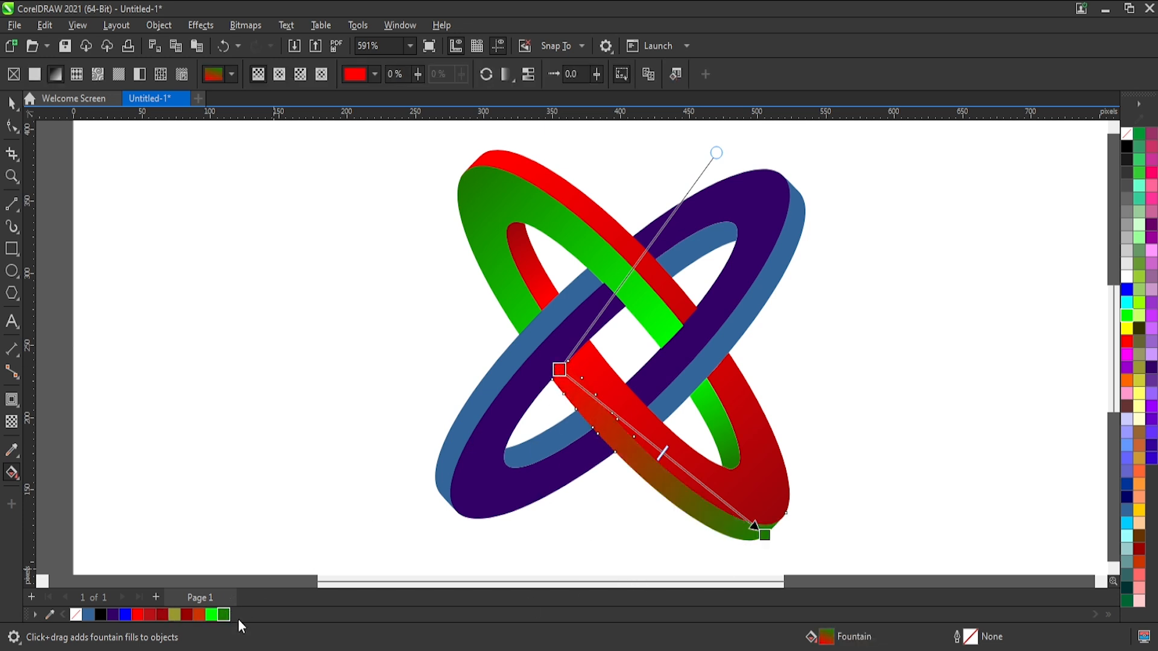
left_click(213, 614)
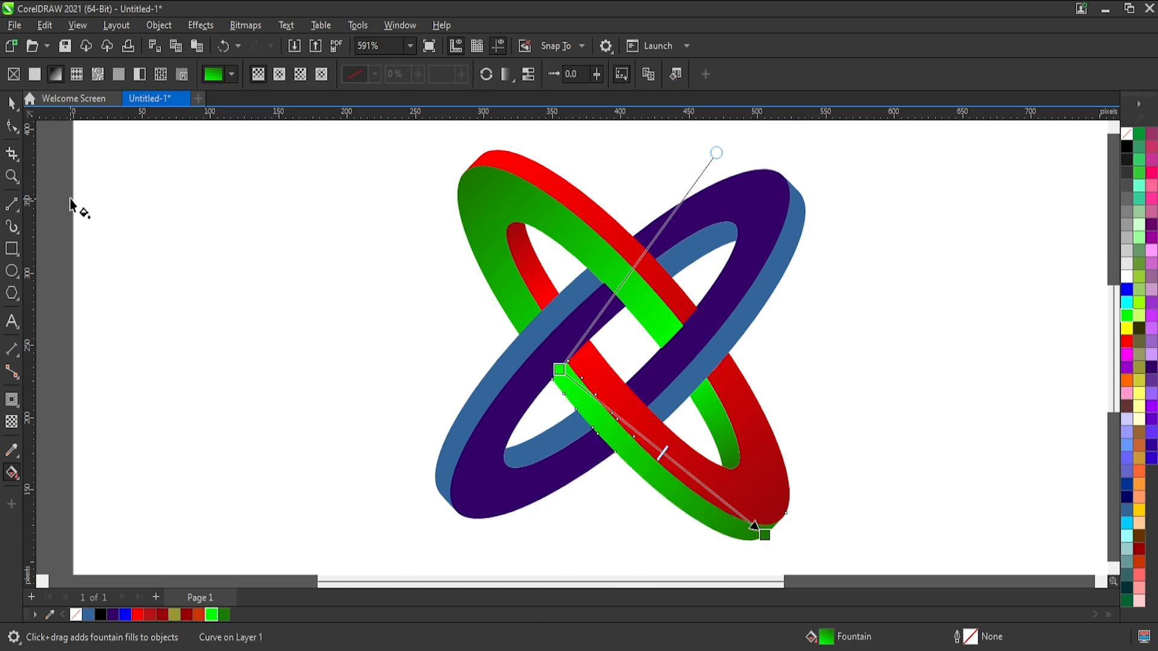
left_click(15, 106)
left_click(245, 228)
scroll(399, 398, "down", 2)
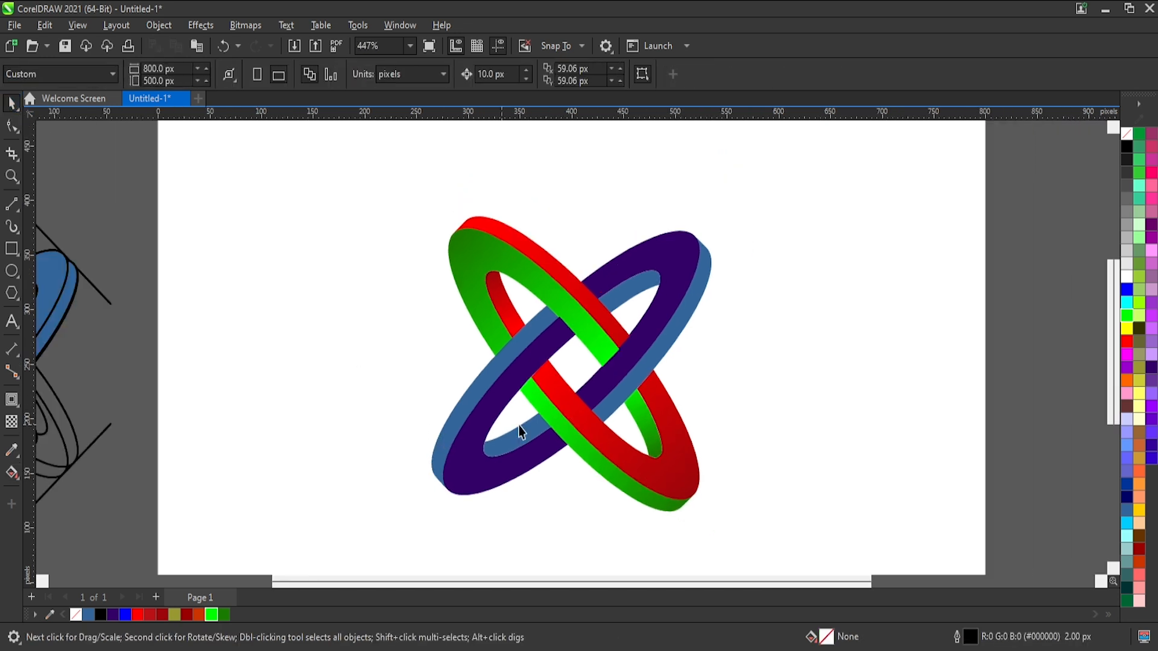
Step: Copy the upper-left arm's green front-face gradient onto the upper-right arm's purple front face
scroll(714, 339, "up", 2)
left_click(643, 327)
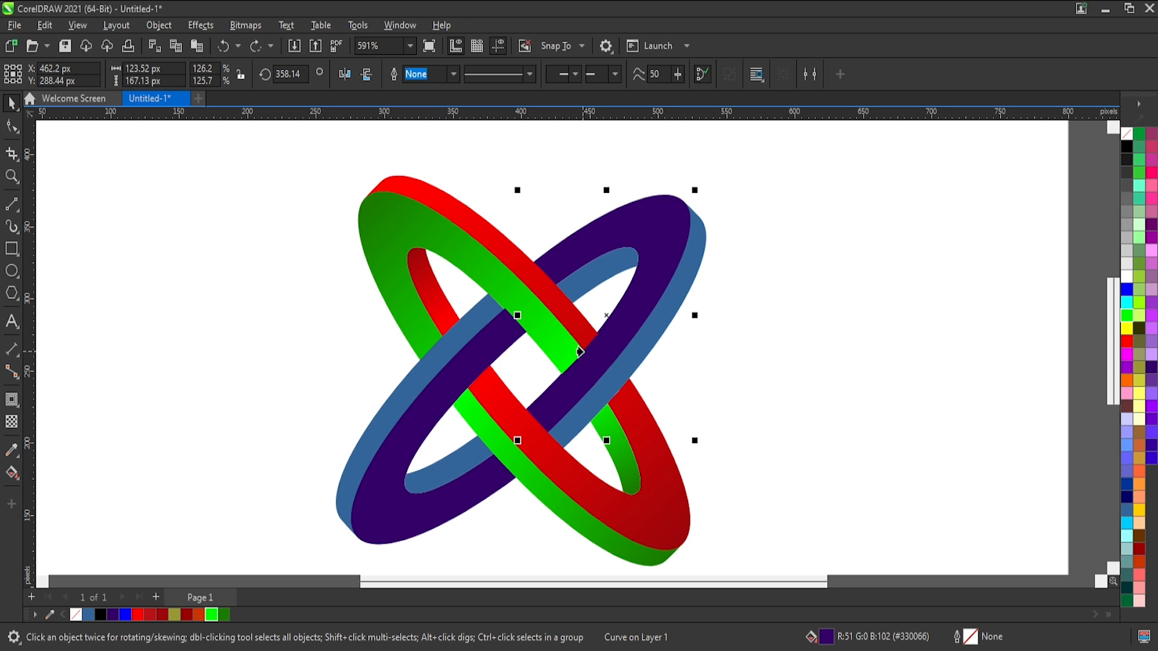
left_click(373, 233)
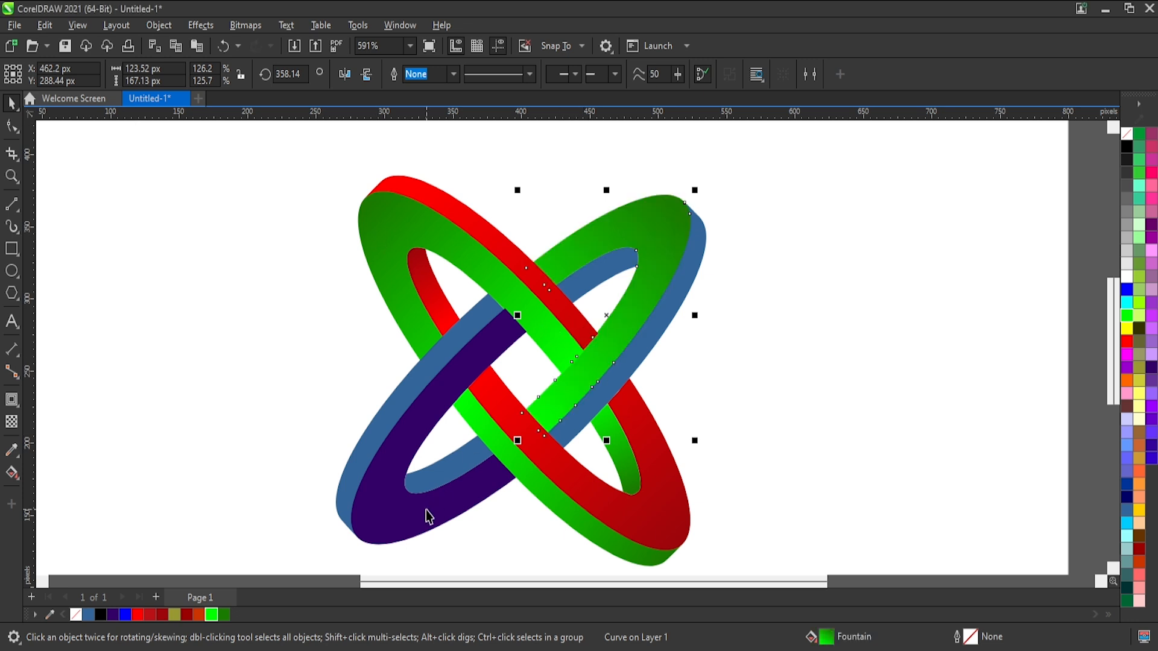
Step: Copy the lower-right arm's red front-face gradient onto the lower-left arm's purple front face
left_click(384, 512)
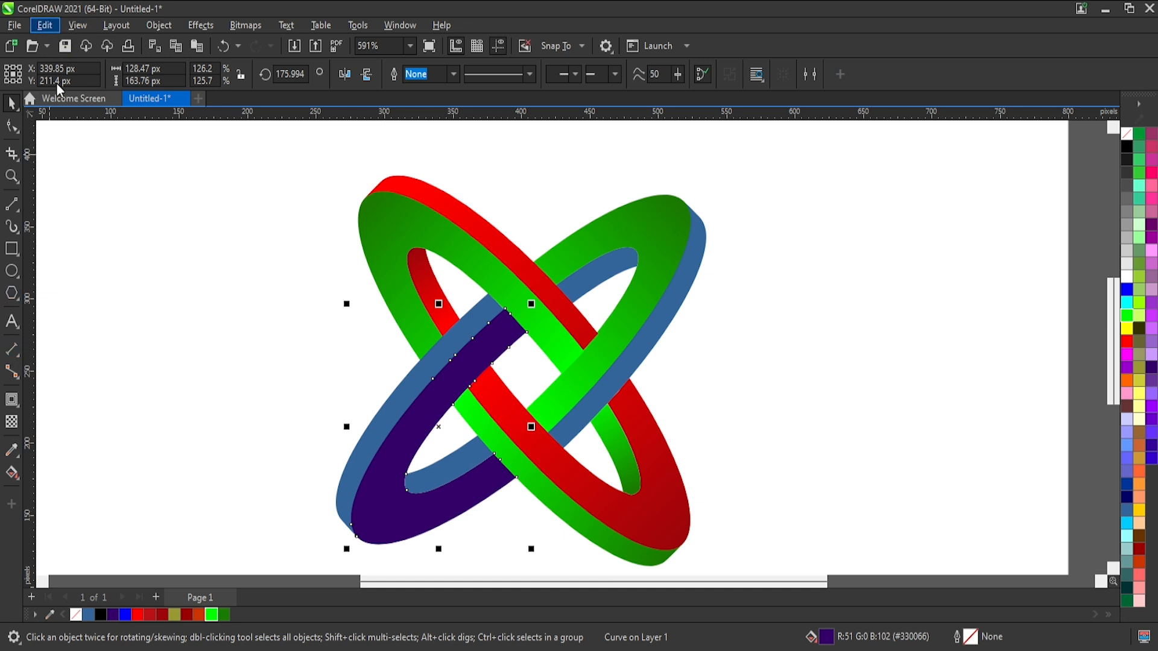
key("F11")
left_click(573, 364)
left_click(641, 453)
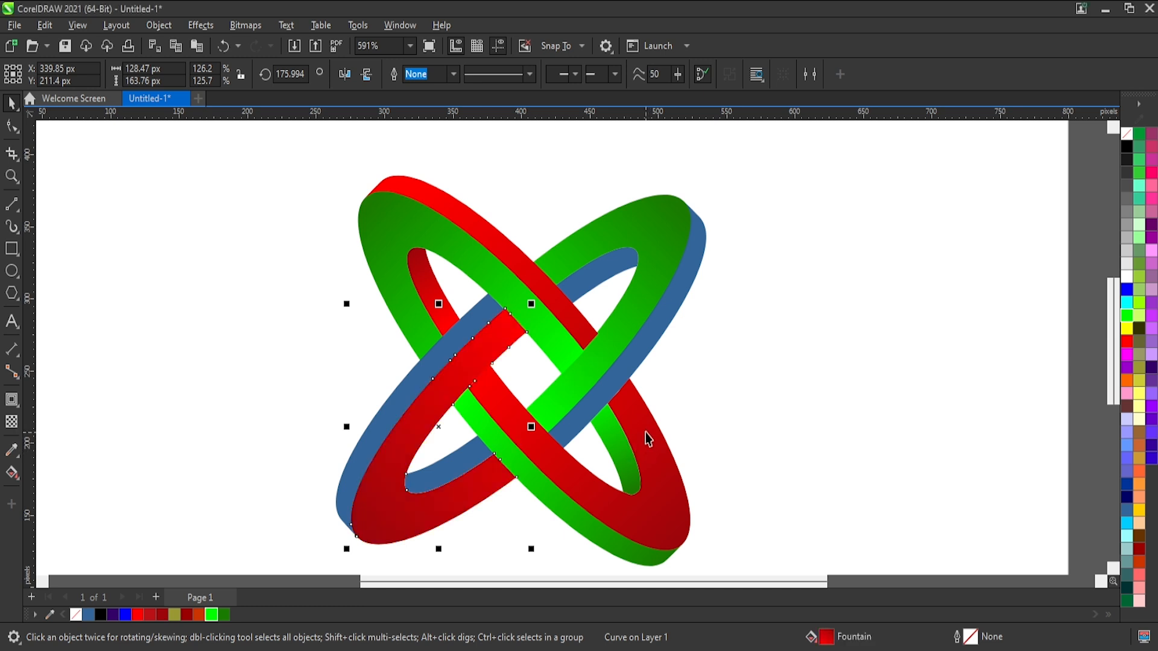
key("Escape")
Step: Copy the red gradient of the upper-left arm's outer edge onto the upper-right arm's blue outer edge
left_click(651, 326)
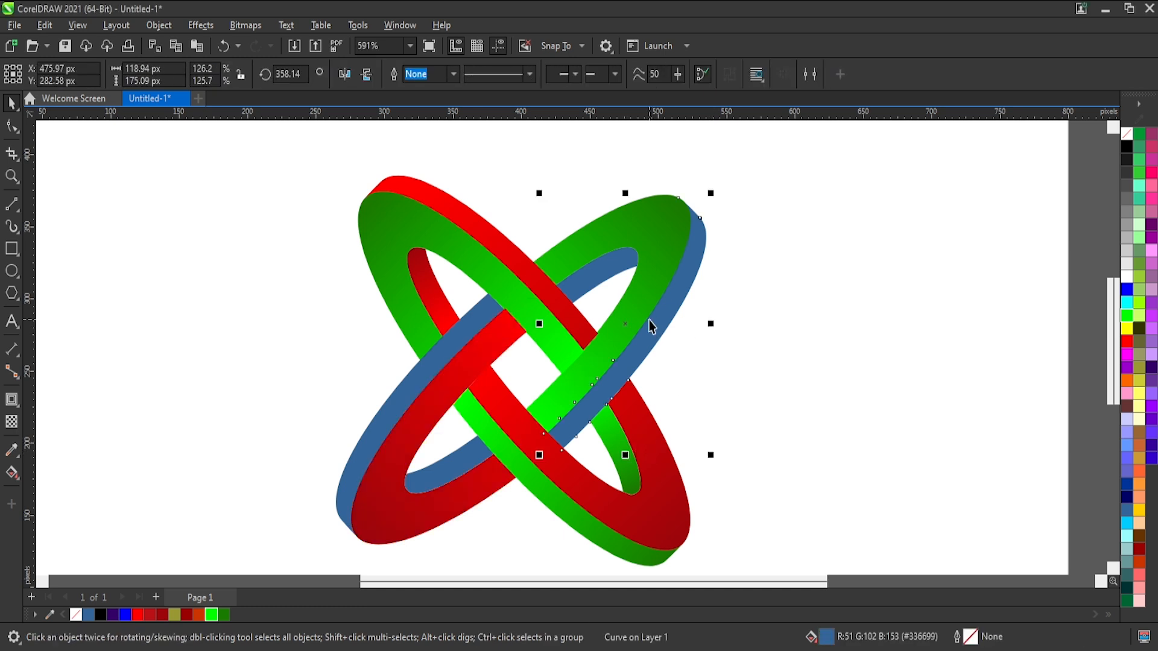
left_click_drag(671, 326, 685, 347)
key("ctrl+z")
left_click(462, 219)
left_click(847, 329)
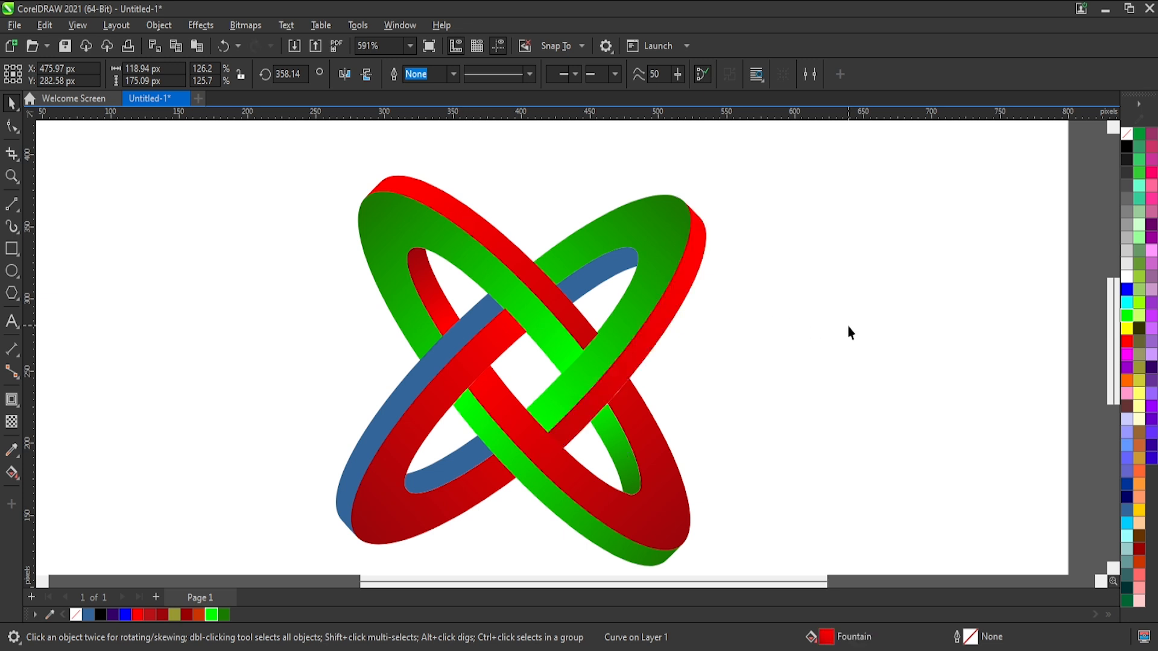
Step: Copy the red gradient of the upper-left arm's inner edge onto the upper-right arm's blue inner edge
left_click(597, 283)
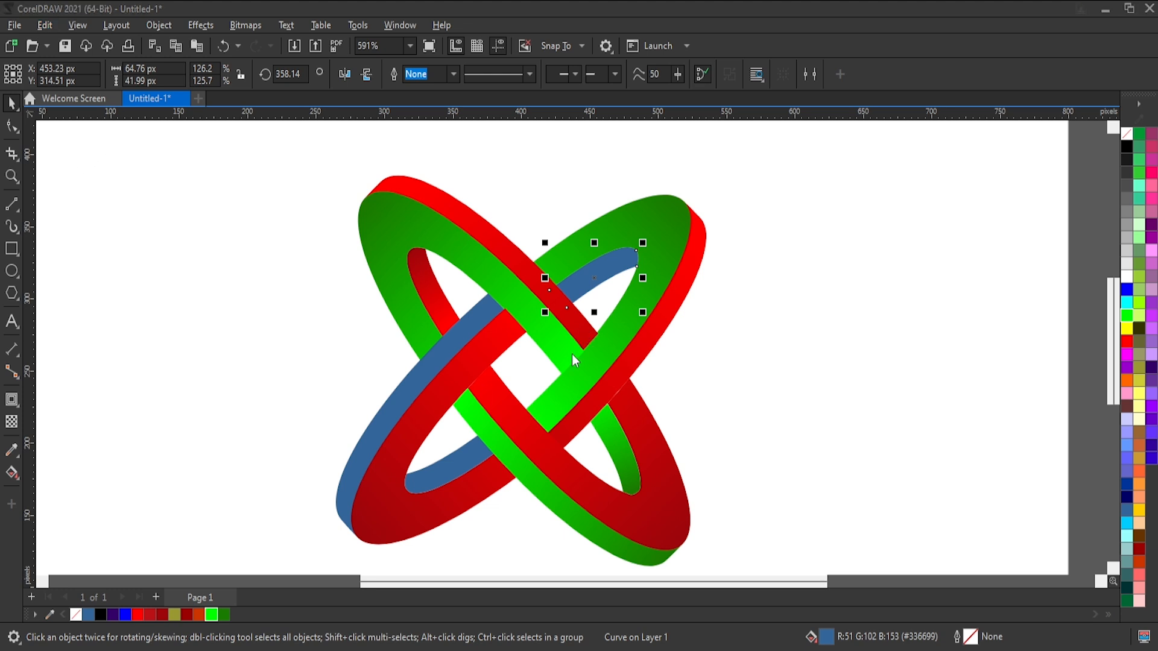
left_click(425, 268)
left_click(806, 304)
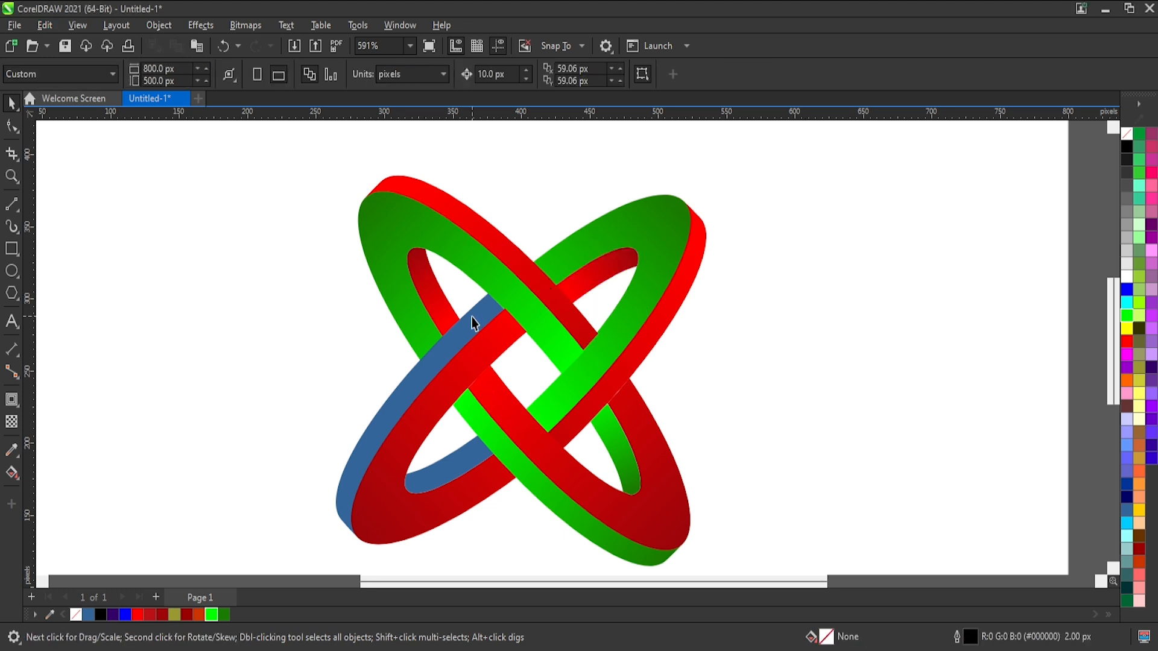
Step: Copy the green gradient of the lower-right arm's outer edge onto the lower-left arm's blue outer edge
left_click(472, 315)
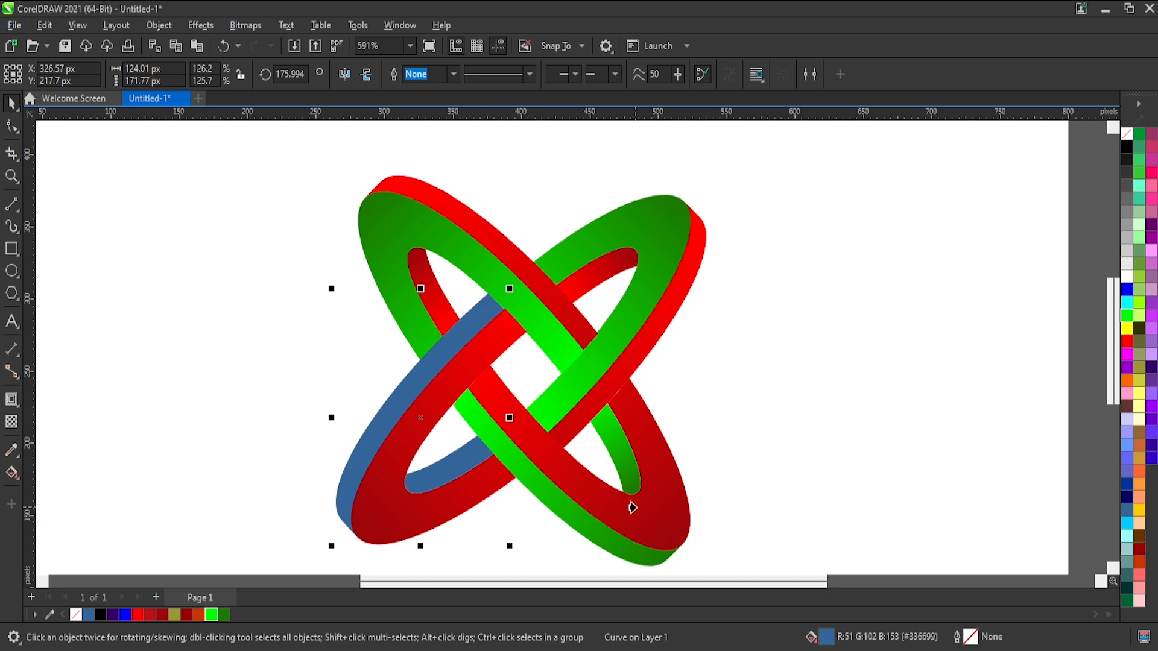
left_click(630, 550)
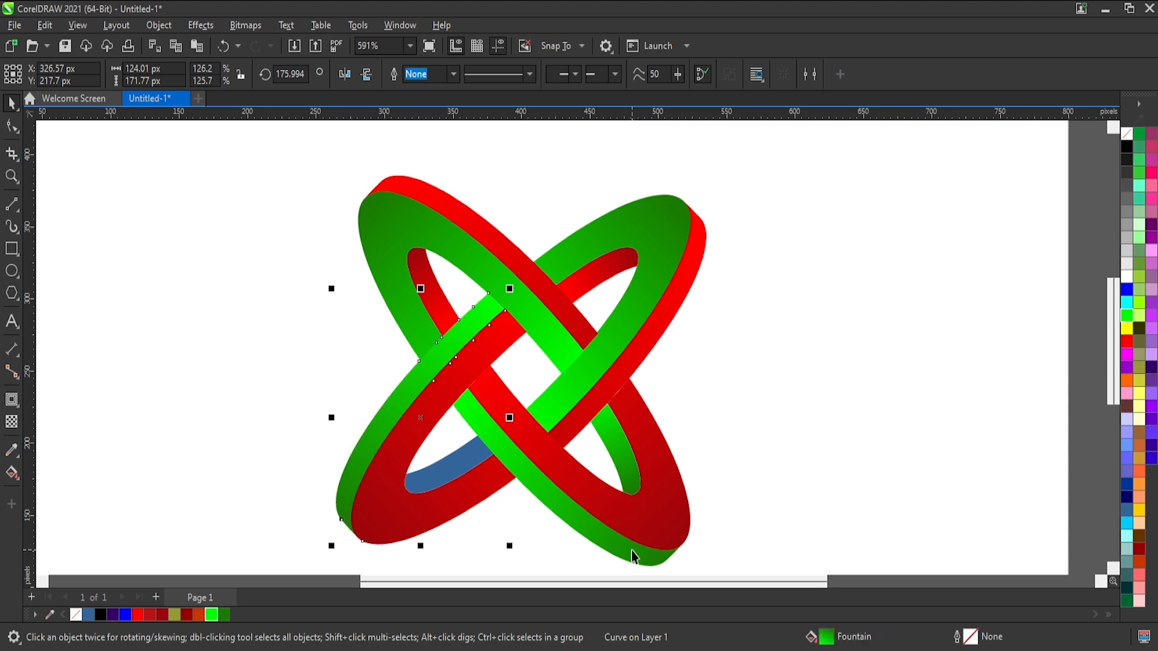
left_click(759, 339)
Step: Copy the green gradient of the lower-right arm's inner edge onto the lower-left arm's blue inner edge
left_click(445, 465)
left_click(54, 28)
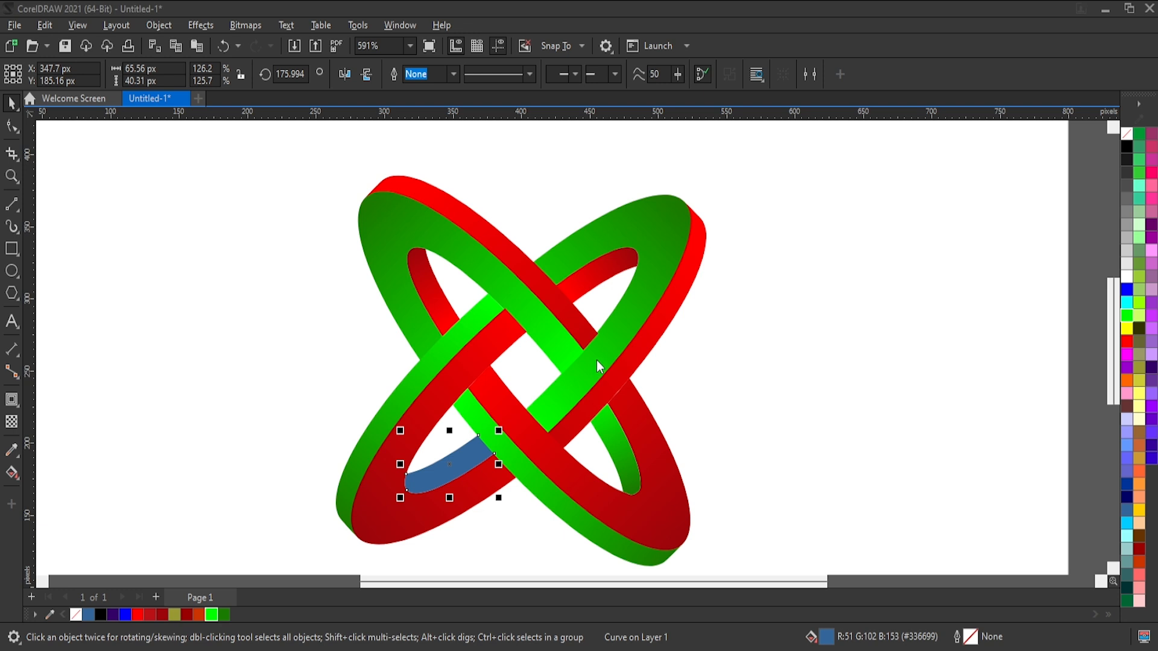
left_click(609, 446)
left_click(776, 370)
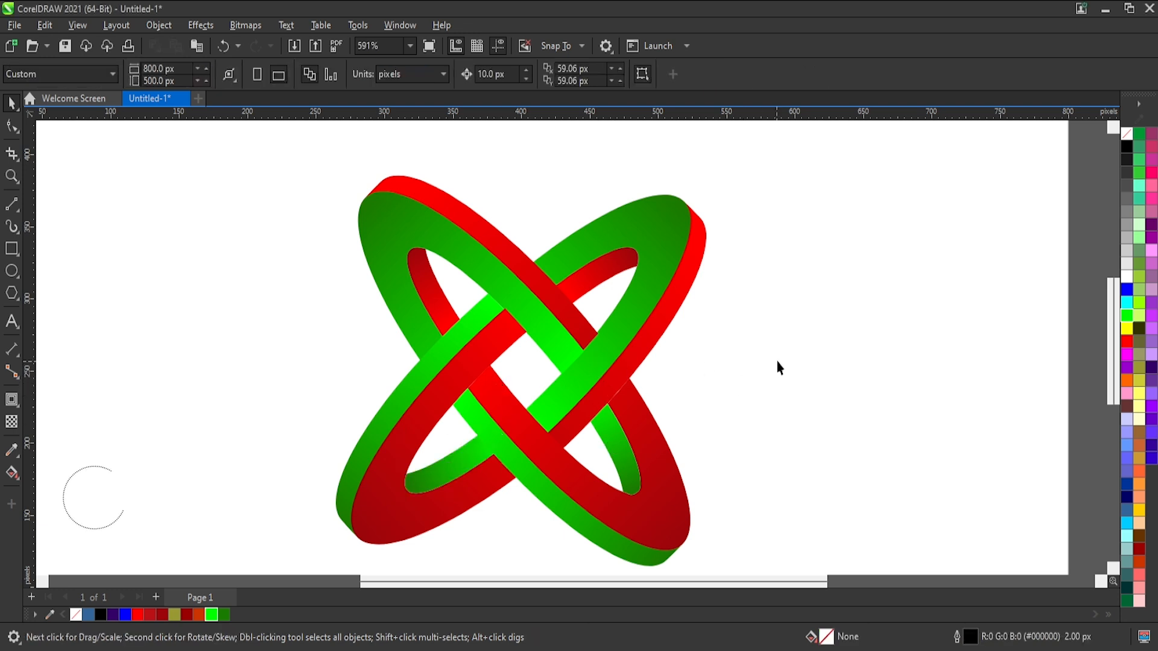
scroll(557, 335, "down", 2)
left_click_drag(741, 222, 337, 545)
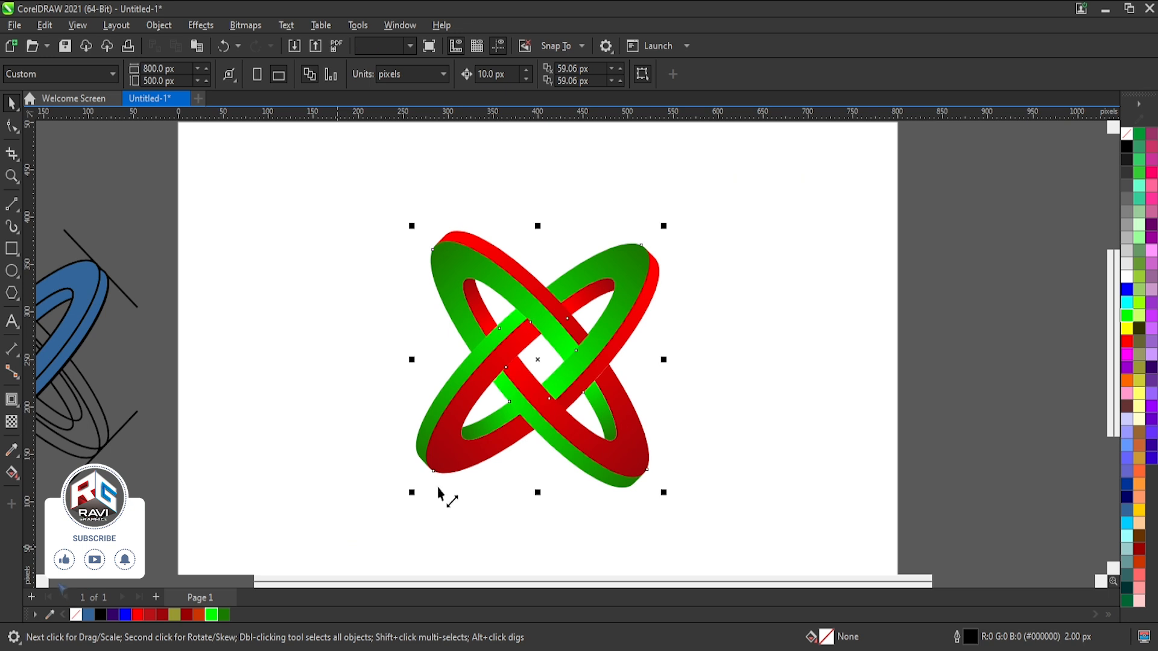
key("ctrl+g")
key("ctrl+z")
left_click(761, 379)
Step: Draw a straight line about 65 px long across the lower-right arm, just below where it passes under the upper-right arm
scroll(612, 404, "up", 1)
scroll(613, 378, "up", 3)
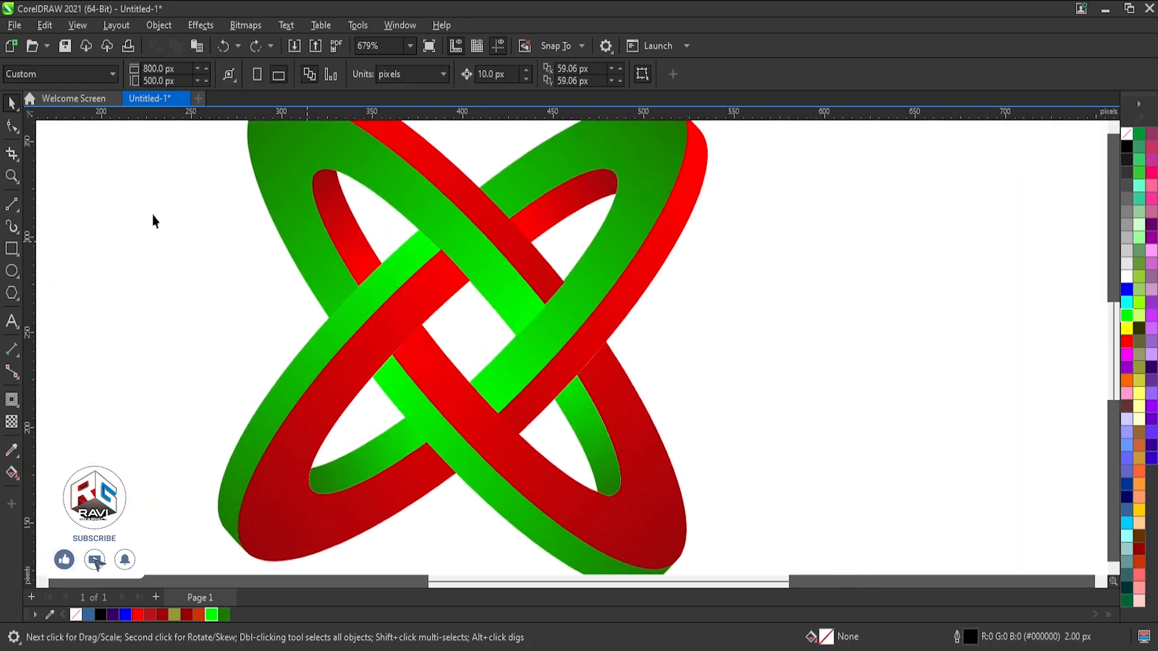
left_click(11, 204)
scroll(619, 387, "up", 2)
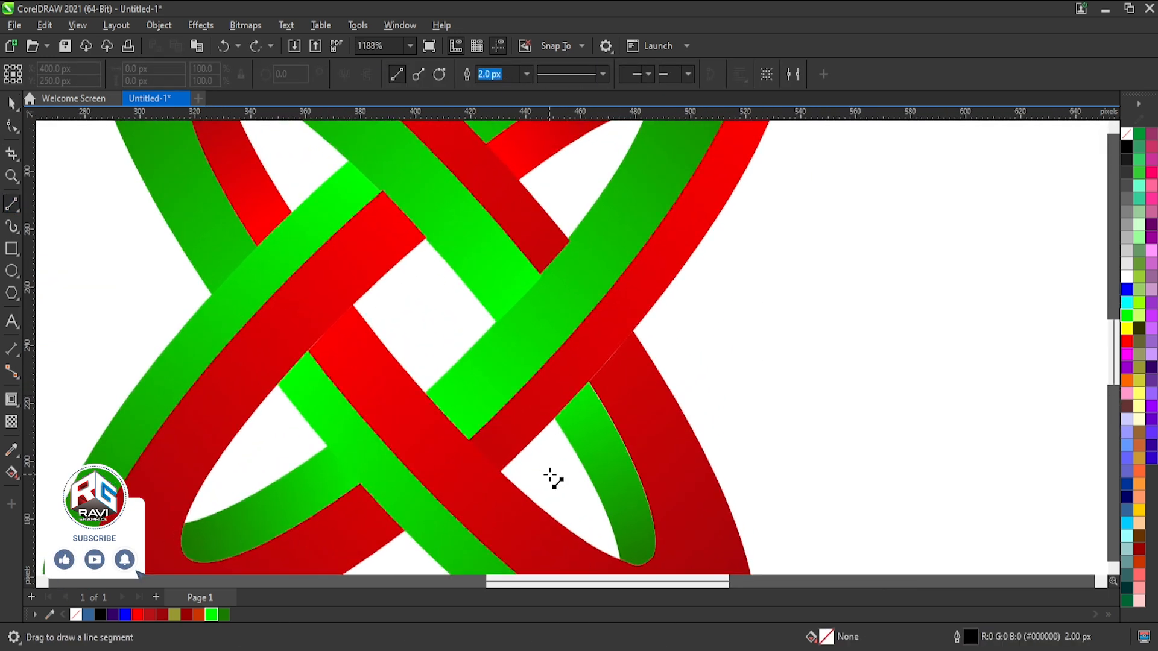
left_click(715, 364)
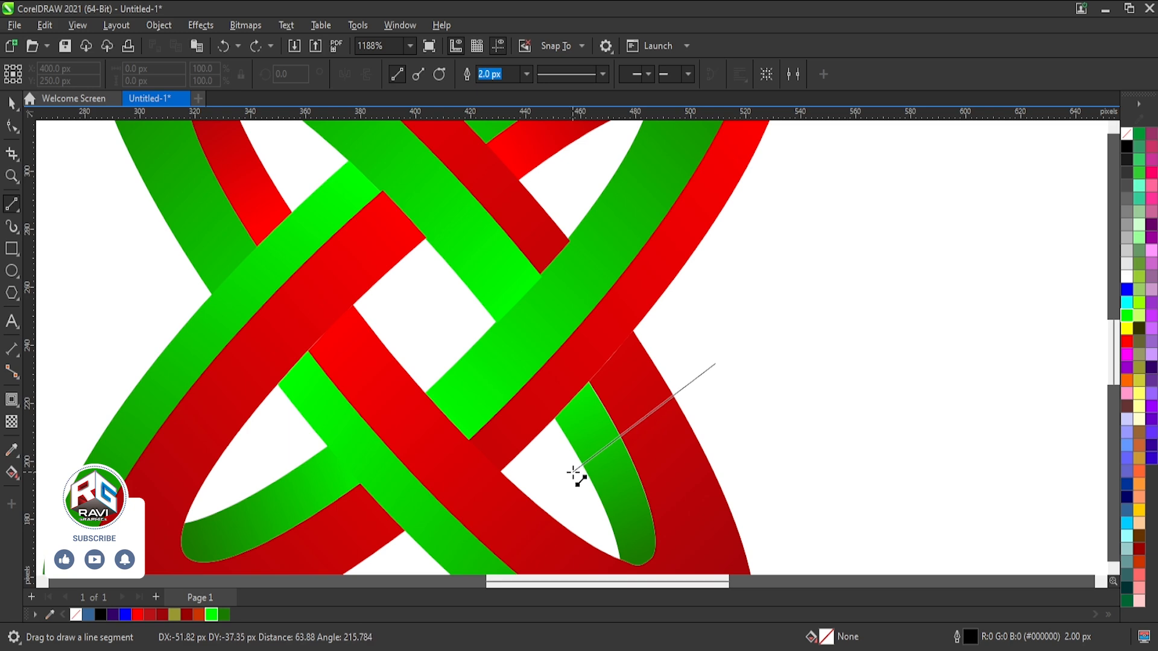
left_click(571, 480)
Step: Smart Fill the part of the lower-right arm's red front face enclosed between the line and the crossing band
left_click(9, 103)
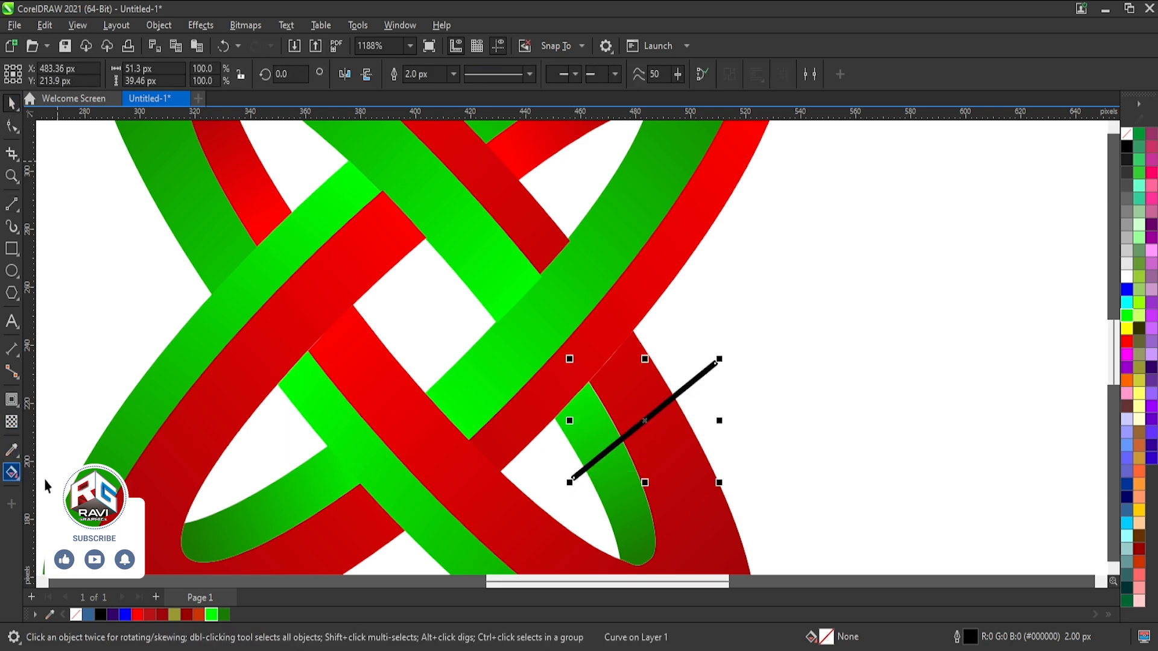
left_click(628, 388)
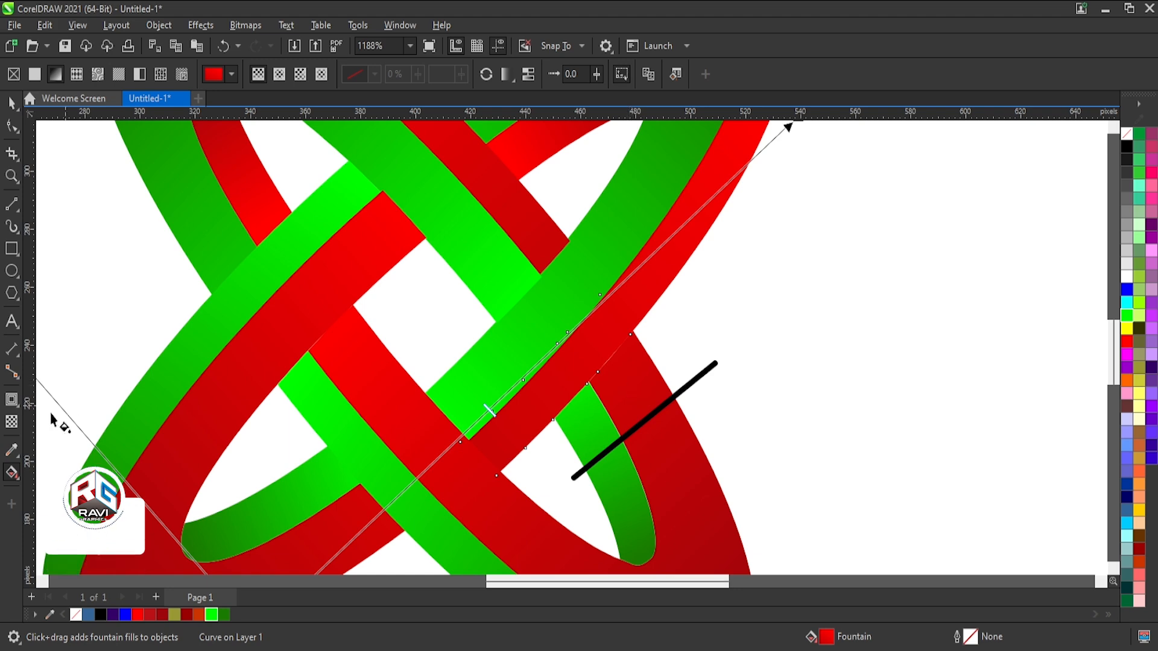
left_click(49, 488)
left_click(630, 390)
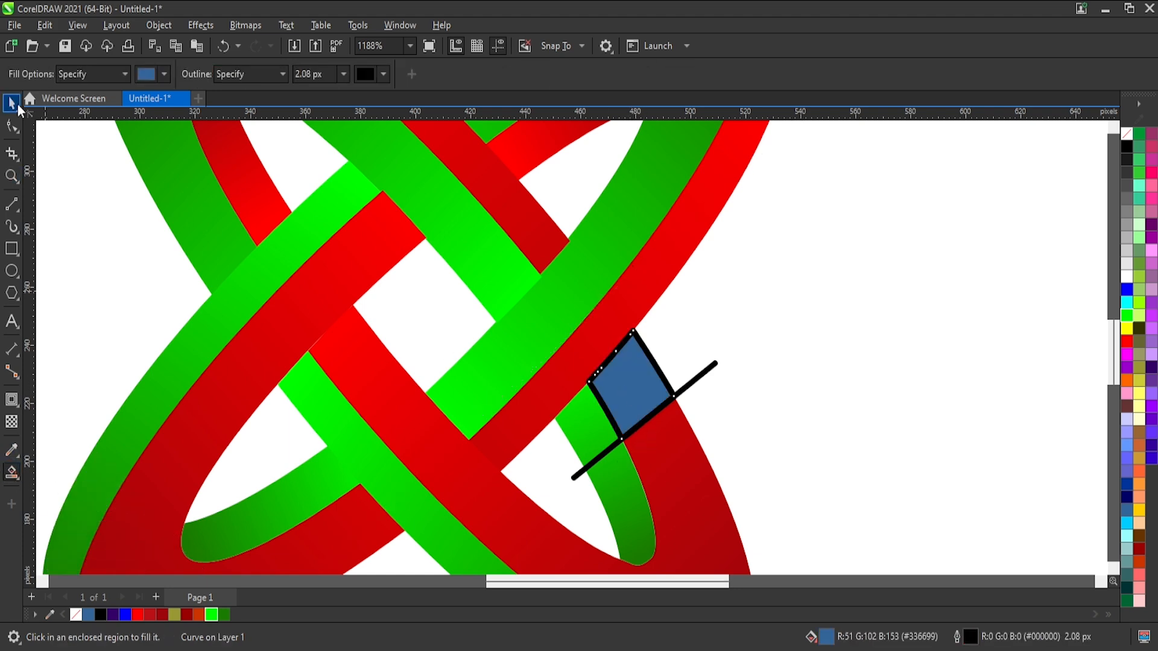
Step: Delete the helper line across the lower-right arm
left_click(18, 108)
scroll(682, 357, "down", 3)
scroll(683, 363, "up", 2)
left_click(736, 349)
left_click(704, 357)
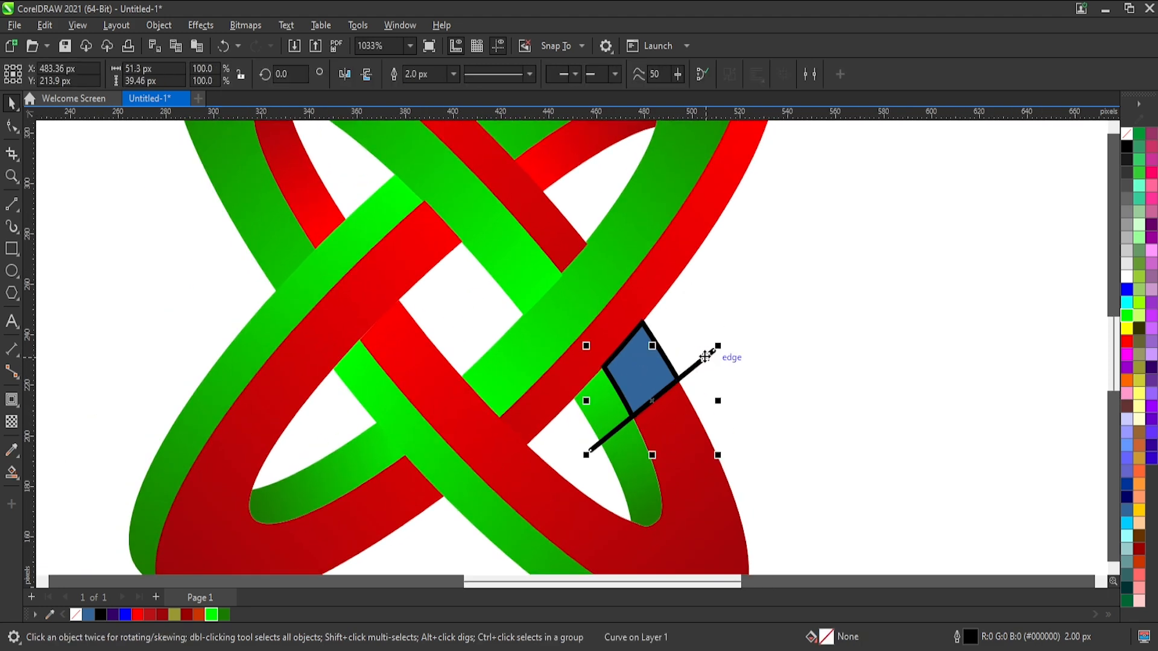
key("Delete")
Step: Remove the outline of the blue patch below the crossing and fill it with black
left_click(621, 352)
right_click(1125, 133)
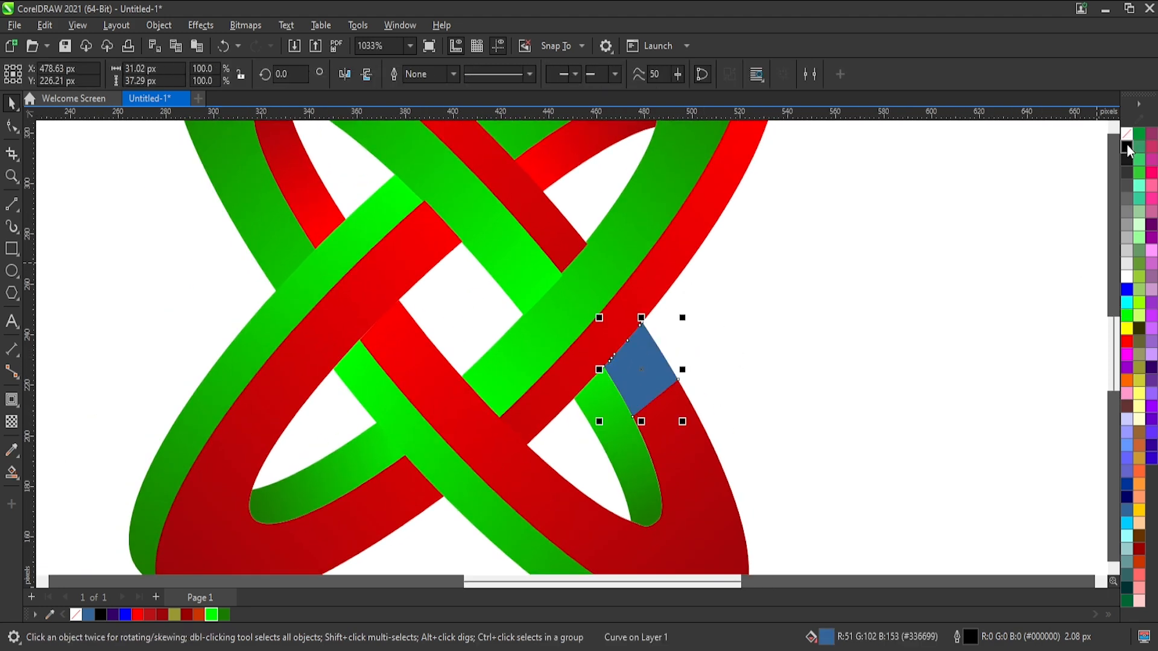
left_click(1126, 147)
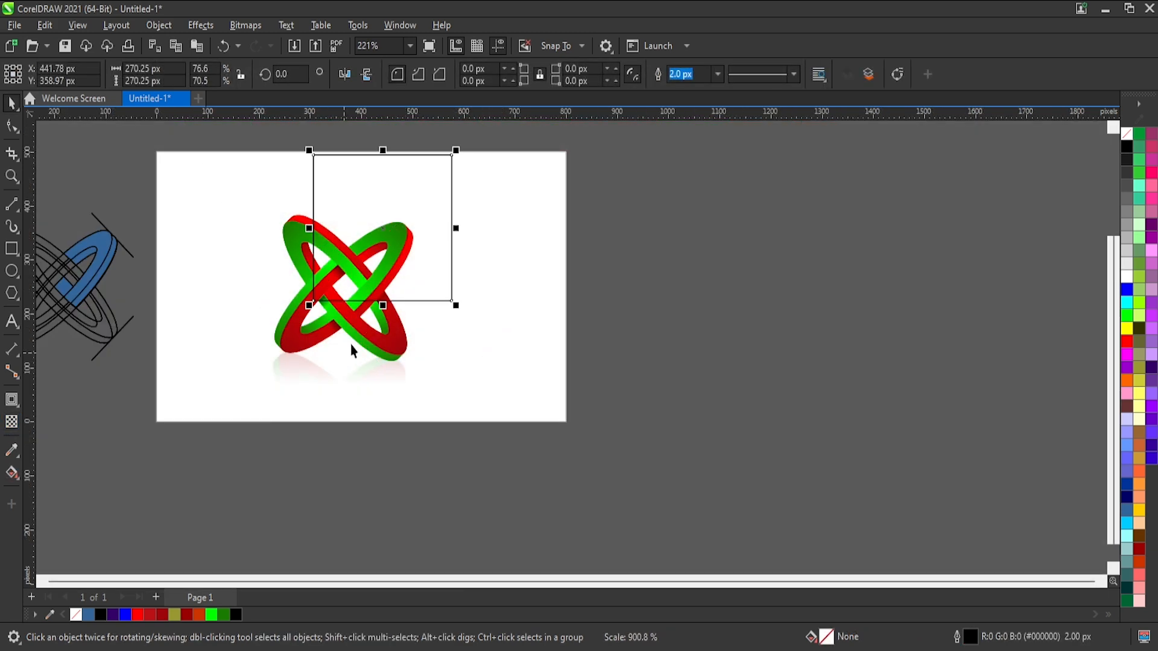
Step: Align the outlined square horizontally to the centre of the reflected logo group
left_click(356, 340, "shift")
key("c")
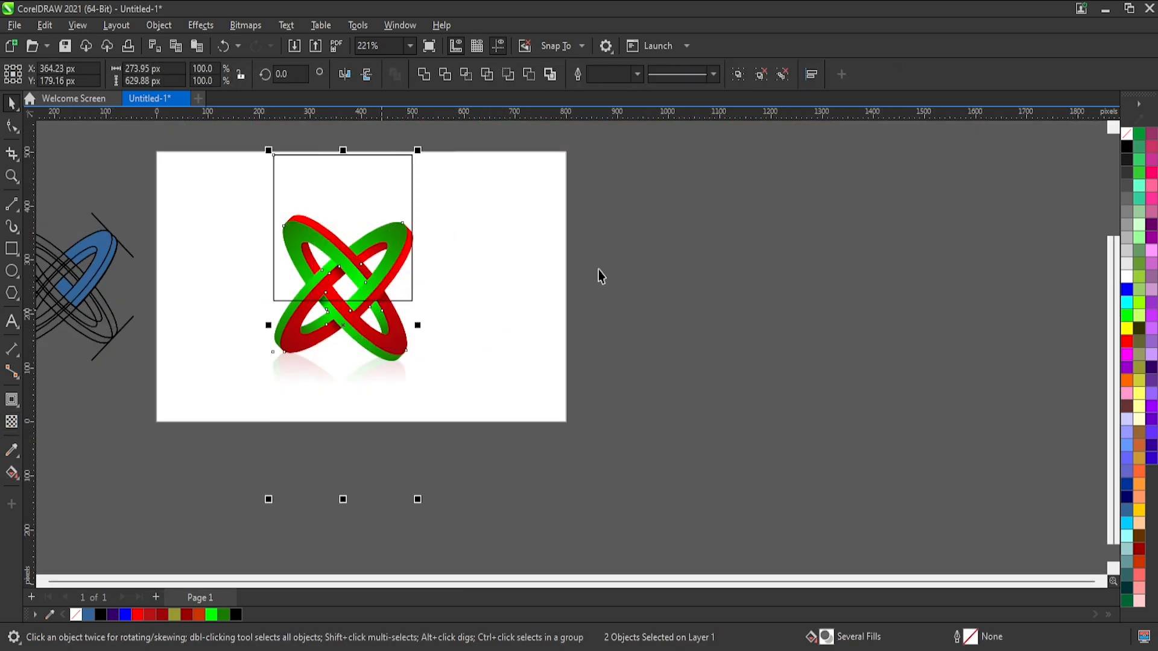
left_click(600, 272)
Step: Move the square down over the logo, enlarge it to about 315 px, and align it horizontally with the logo group
left_click_drag(388, 236, 388, 304)
left_click_drag(416, 220, 441, 195)
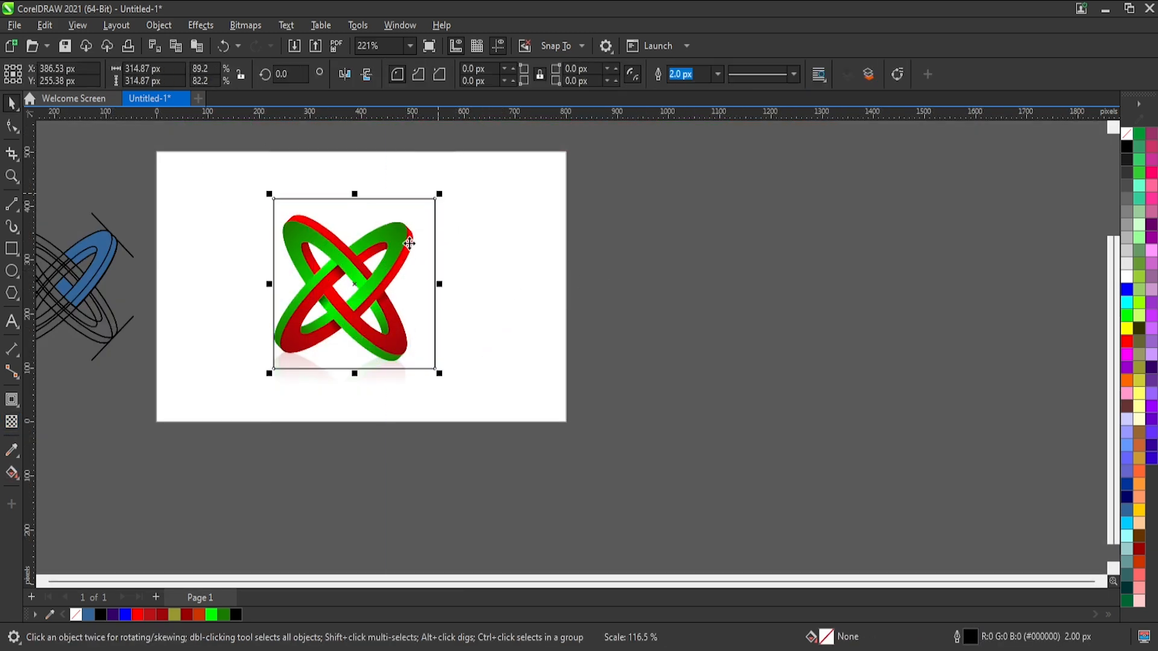
left_click(343, 403, "shift")
key("c")
left_click(606, 303)
Step: Shift the square slightly down to enclose the logo and the visible reflection, and realign it horizontally with the logo group
left_click_drag(380, 230, 377, 242)
left_click(346, 399, "shift")
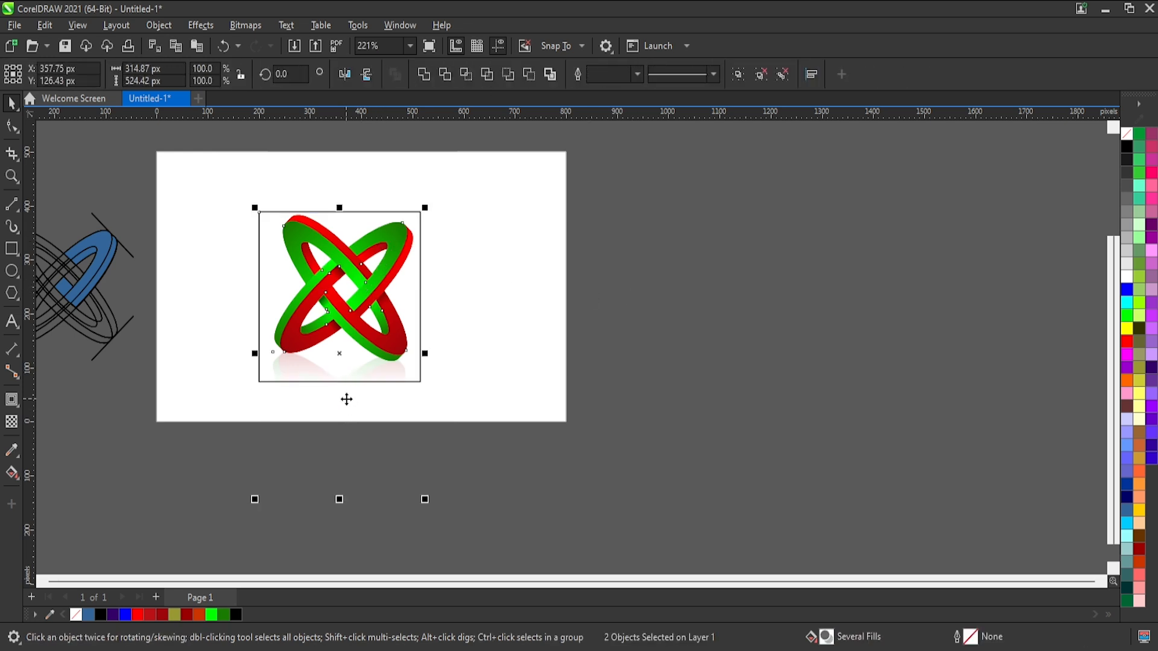
key("c")
left_click(516, 318)
Step: Place the reflected logo group inside the square as a PowerClip, centred on the page, and remove the frame's outline
left_click(392, 406)
key("ctrl+1")
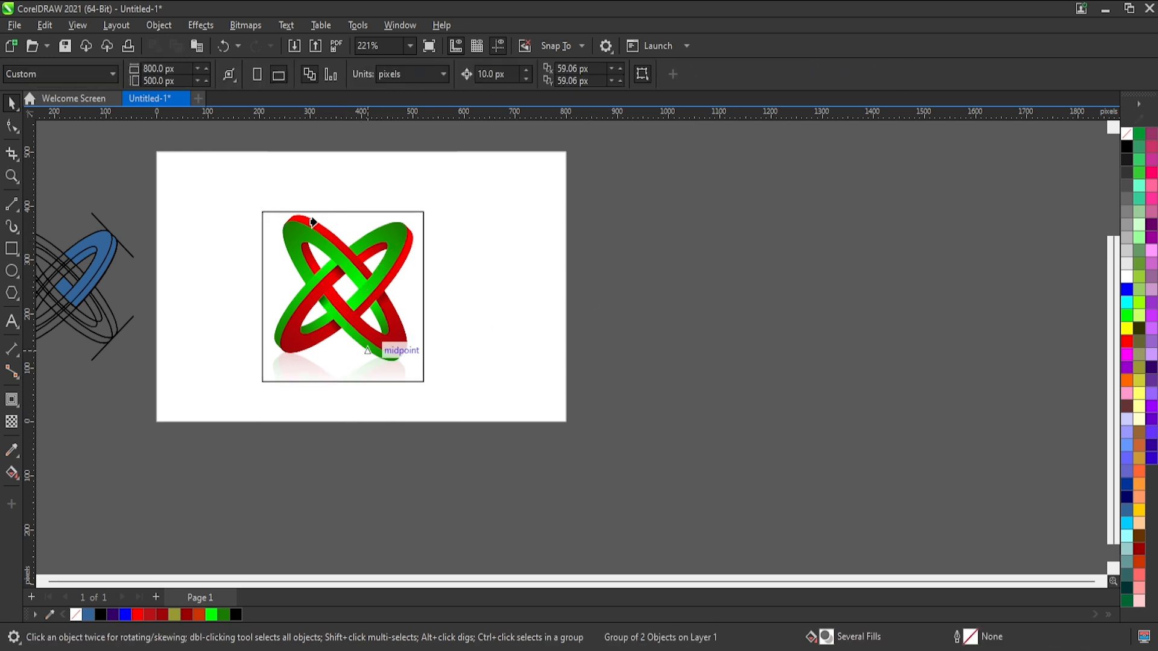
left_click(313, 220)
right_click(1127, 134)
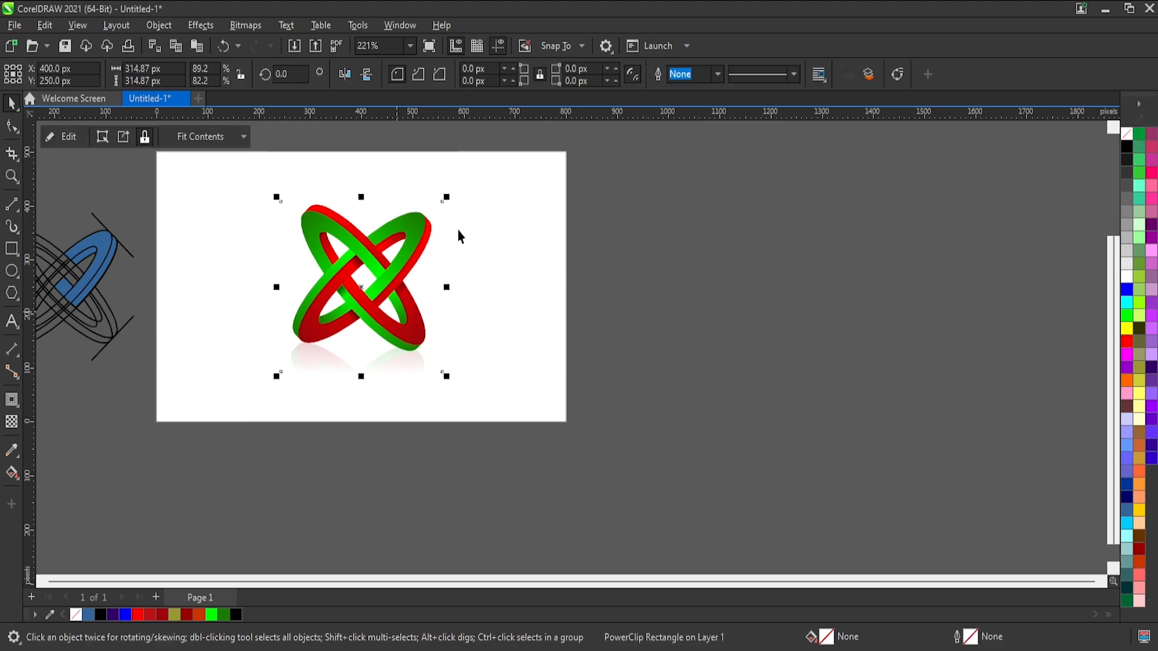
left_click(533, 212)
scroll(374, 223, "up", 4)
scroll(370, 241, "up", 2)
scroll(381, 287, "down", 4)
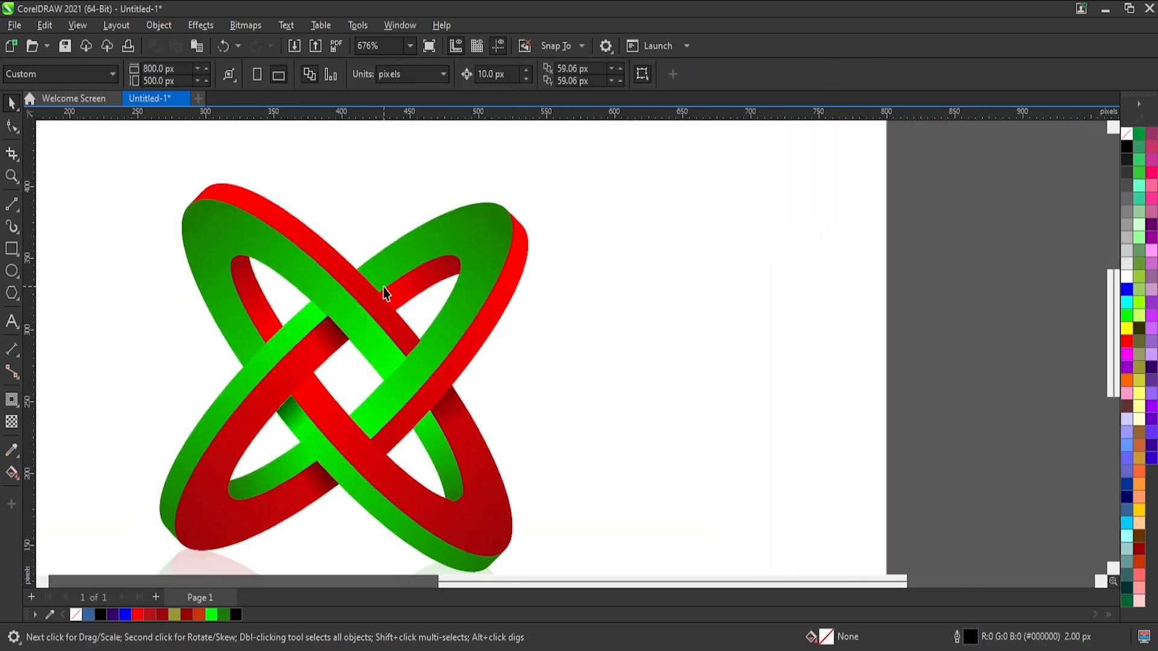
scroll(301, 338, "up", 2)
key("F6")
left_click_drag(274, 353, 426, 360)
key("ctrl+z")
left_click(12, 103)
scroll(406, 355, "down", 1)
scroll(135, 349, "up", 1)
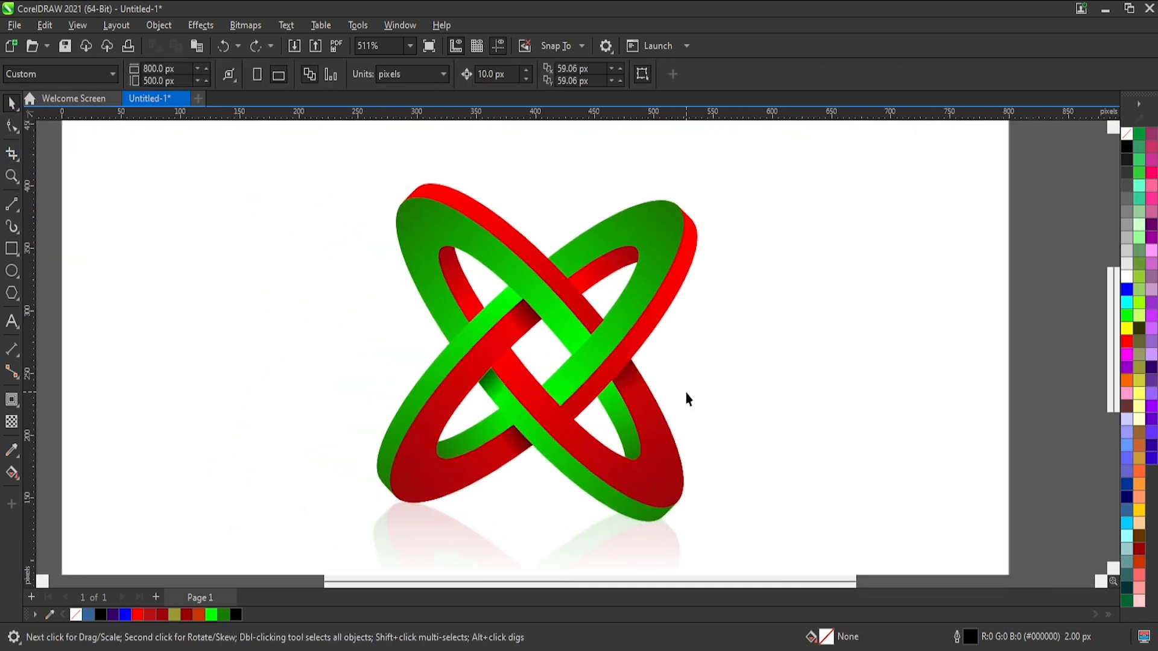
key("F10")
key("F11")
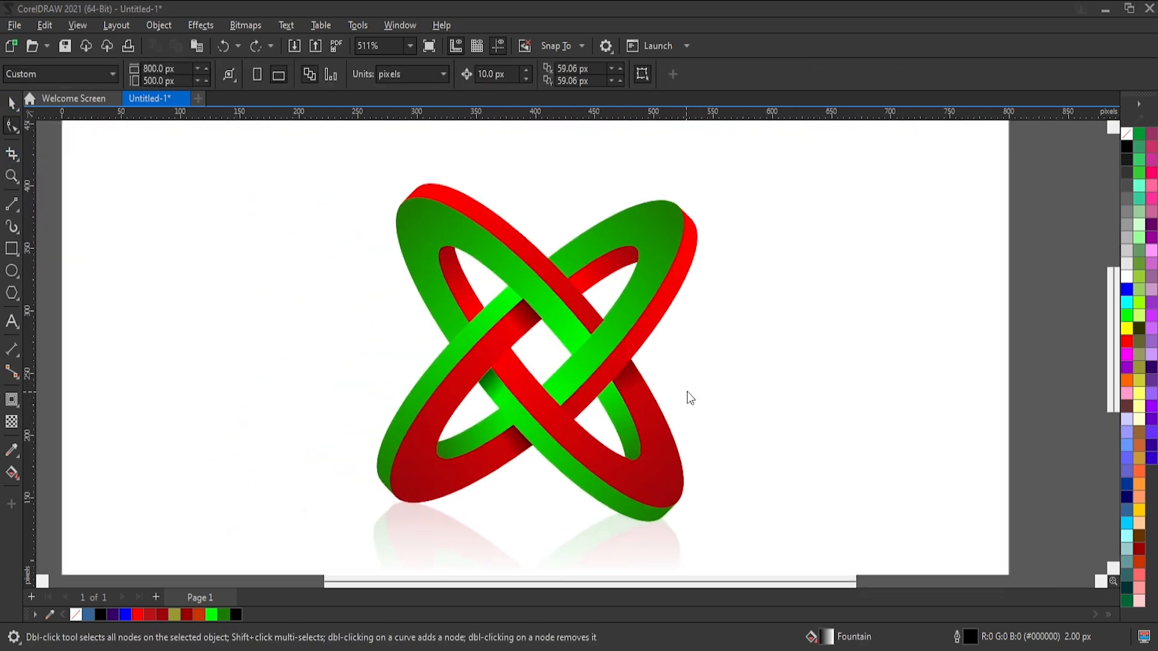
left_click(11, 103)
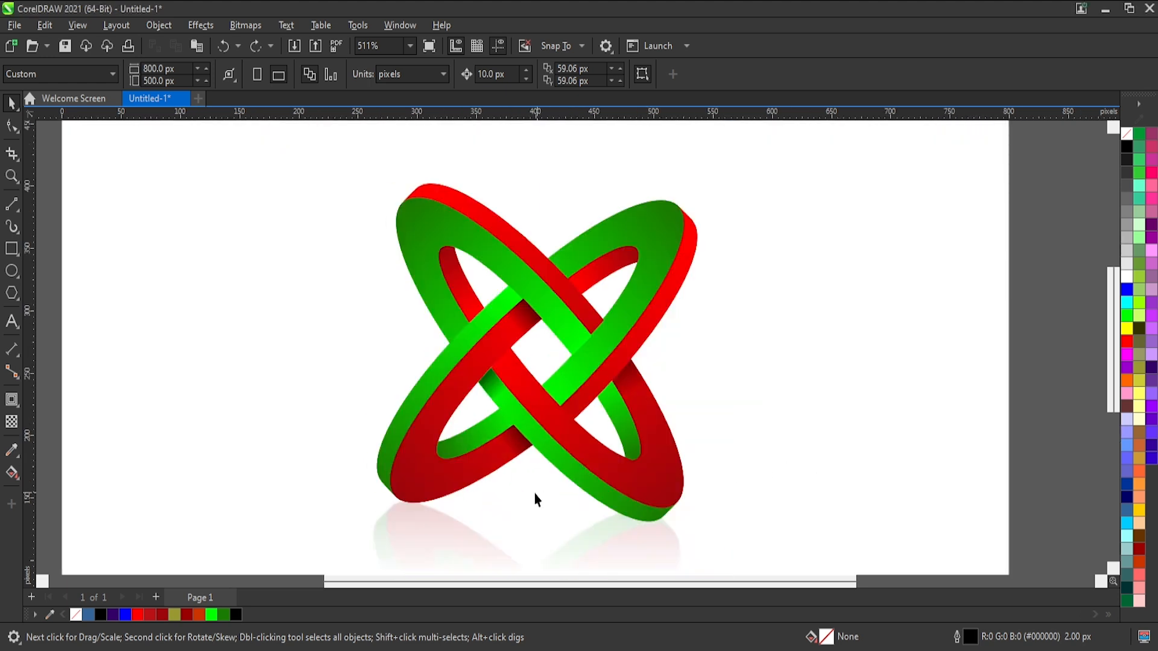
scroll(367, 453, "up", 1)
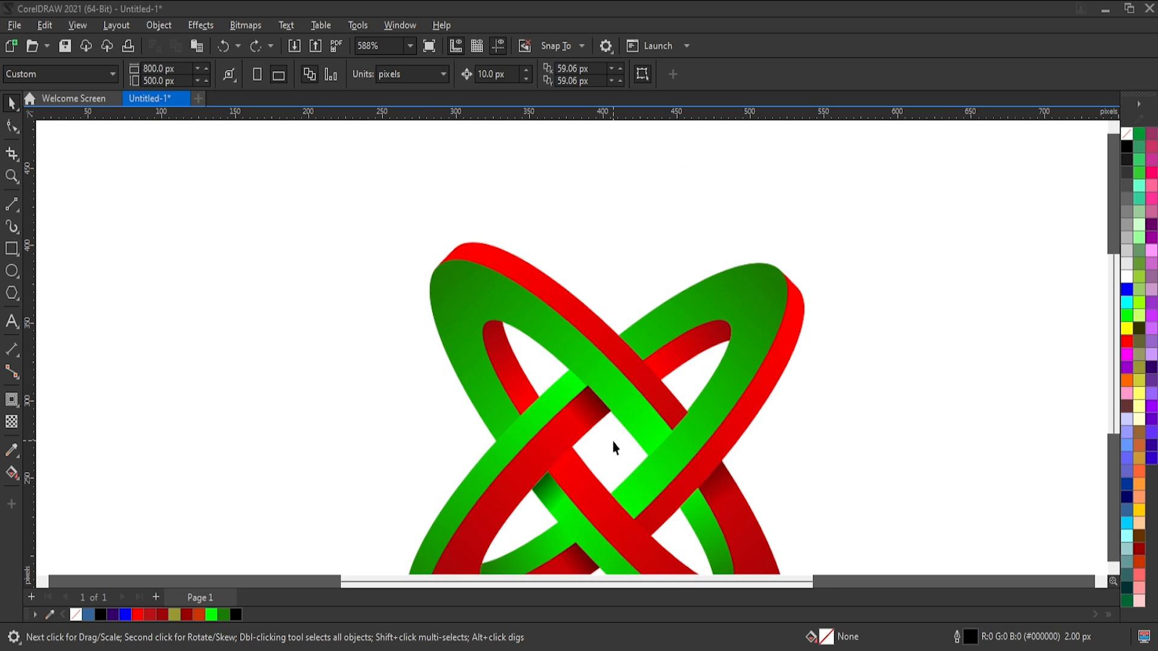